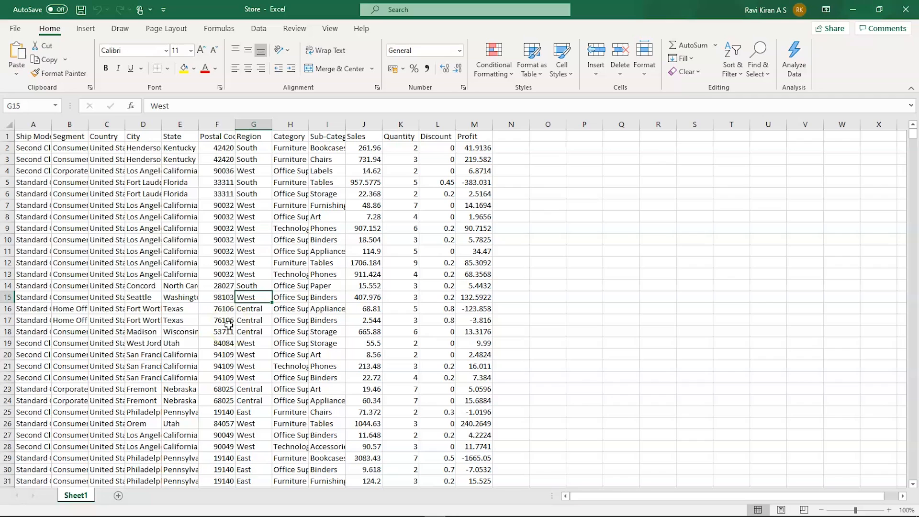
- Select the whole Store range A1:M9995 and start a PivotTable placed on a new worksheet
click(112, 230)
key(ctrl+a)
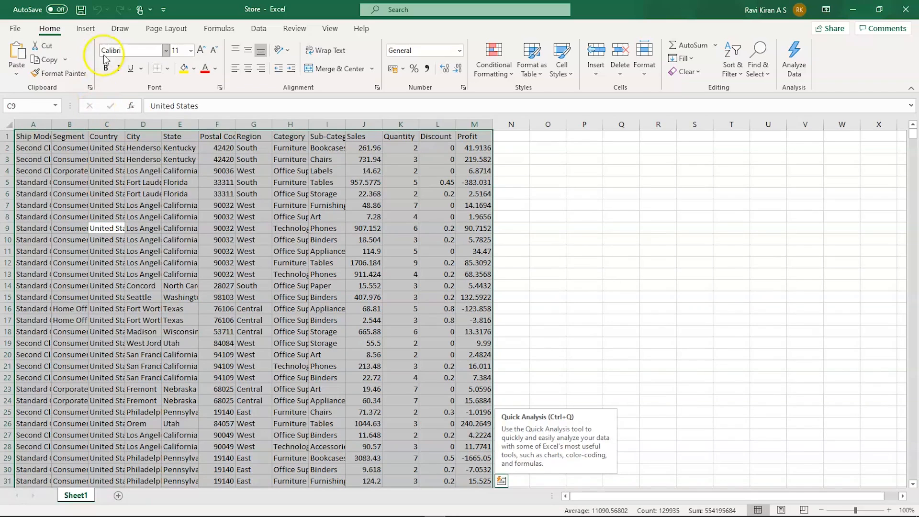
click(85, 29)
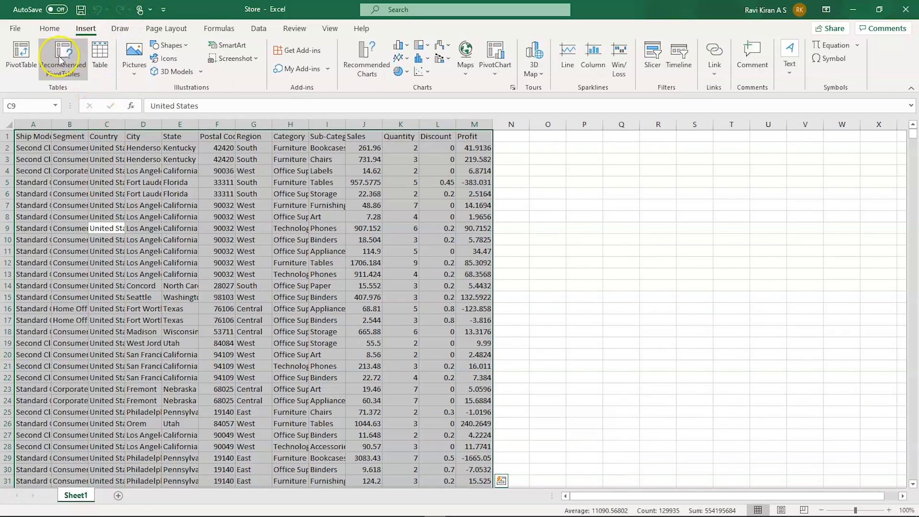
click(22, 52)
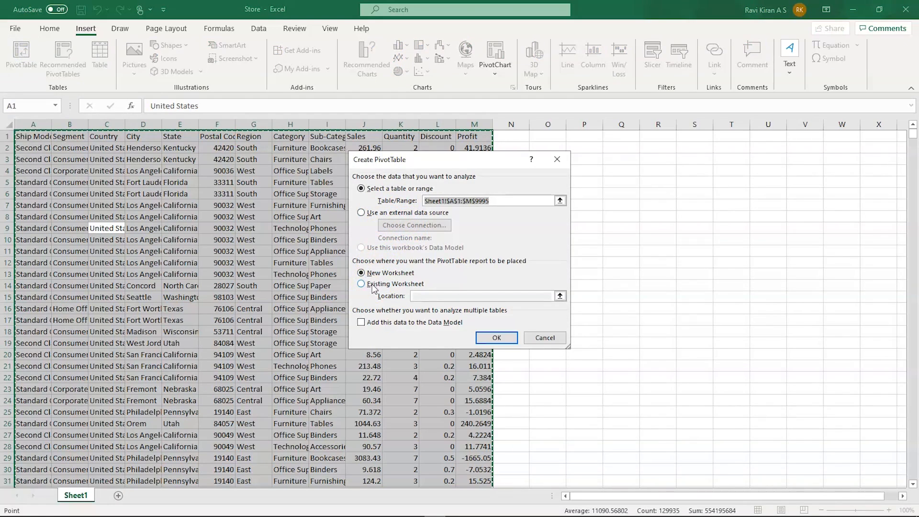
click(382, 273)
- Create PivotTable1 on Sheet2 with Region as columns and Sum of Sales as values, totalling 2297200.86
click(486, 338)
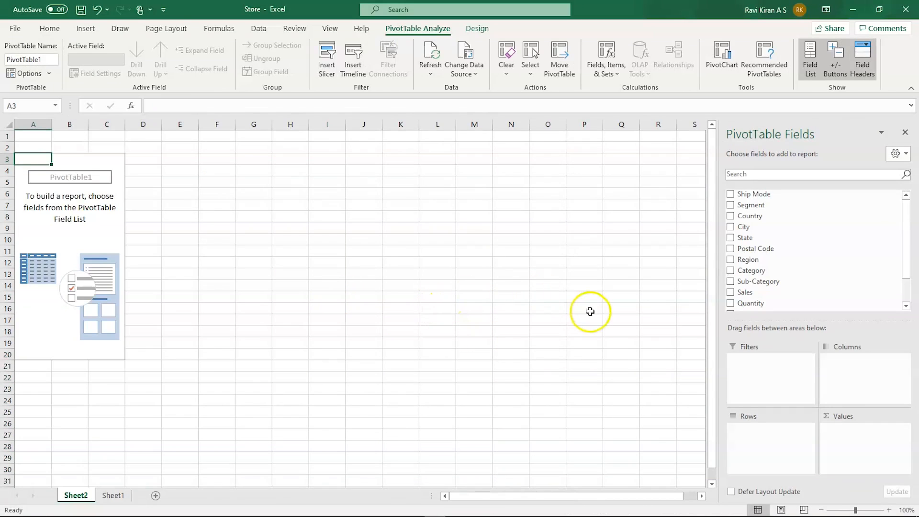
scroll(776, 232, down, 3)
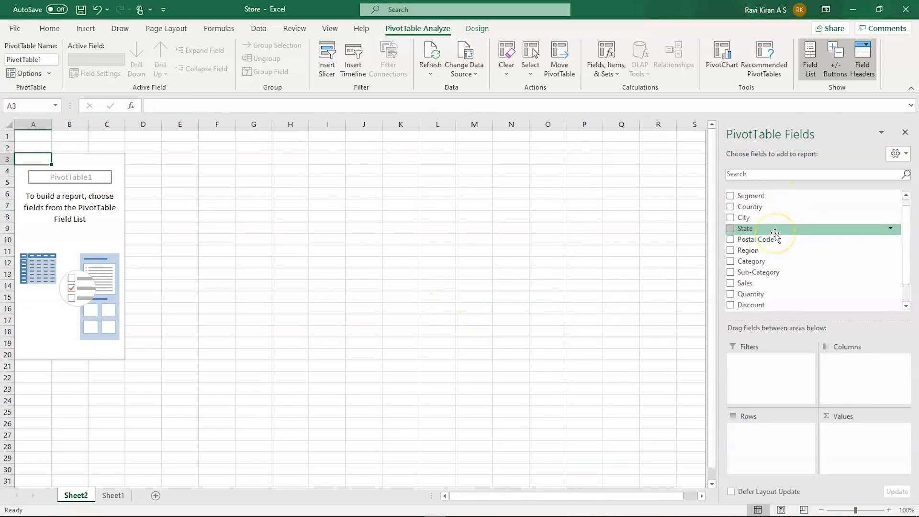
scroll(776, 234, up, 3)
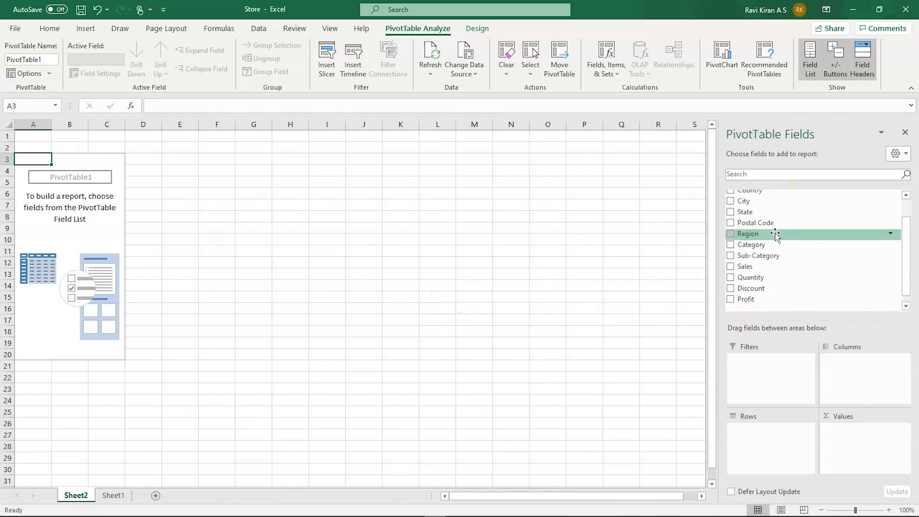
drag(755, 260, 845, 370)
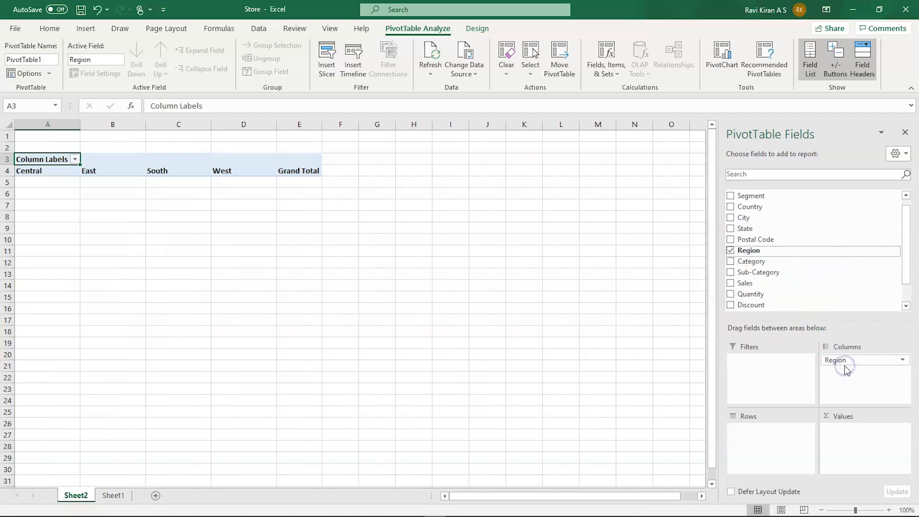
drag(763, 284, 845, 440)
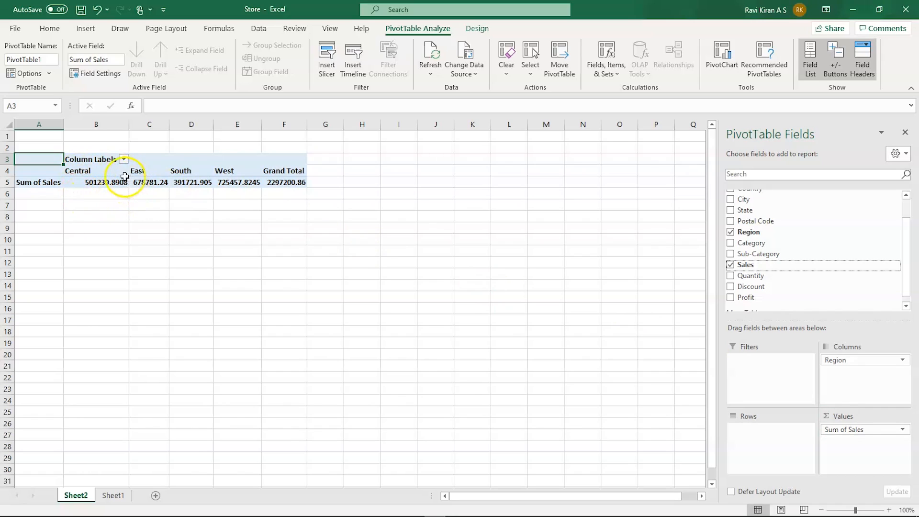
click(844, 431)
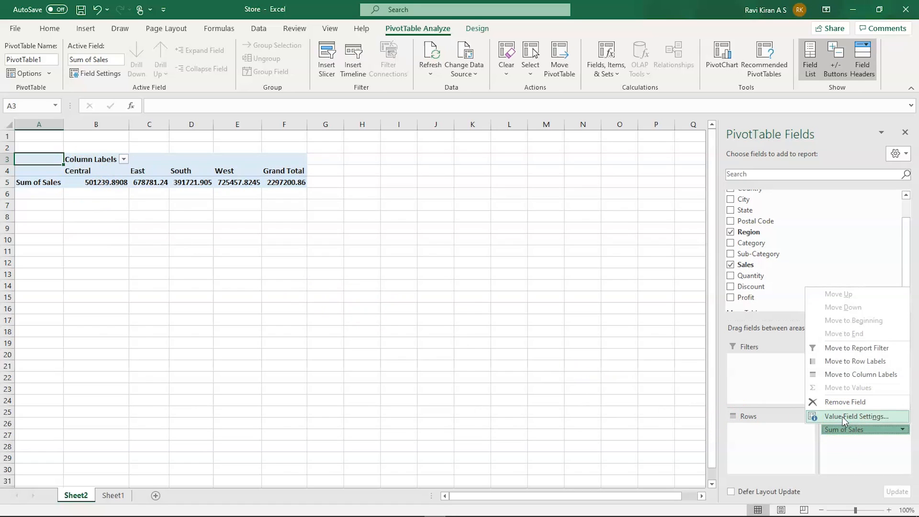
click(842, 416)
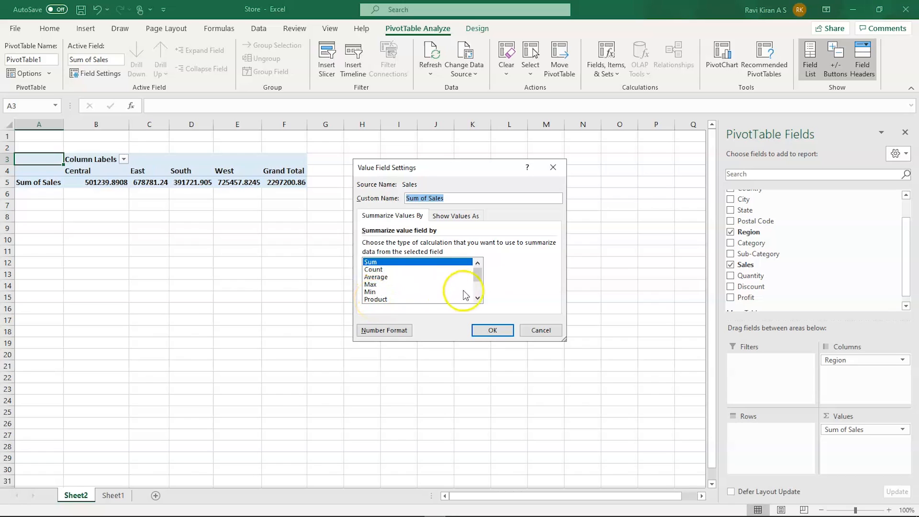
drag(477, 274, 479, 293)
click(493, 330)
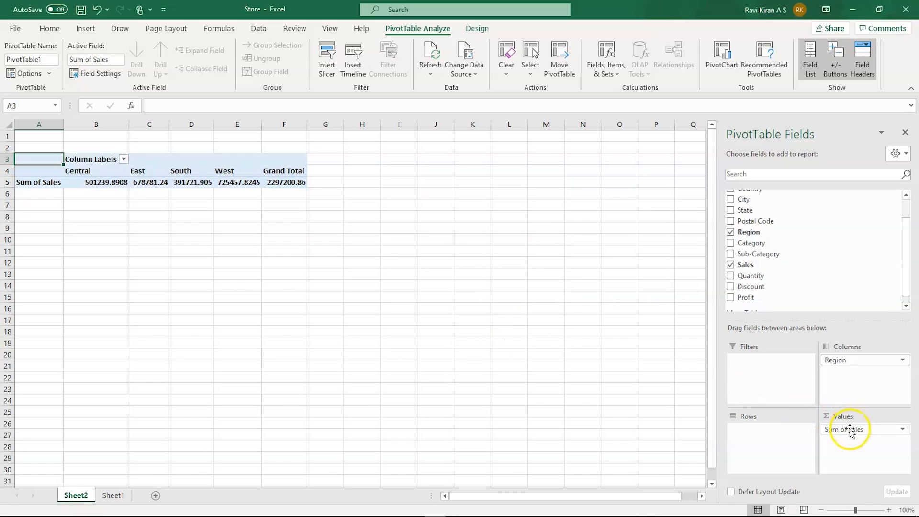
click(855, 360)
- Move Region from Columns to Rows so the four regions list down, and select the 2297200.86 Grand Total
drag(855, 360, 791, 427)
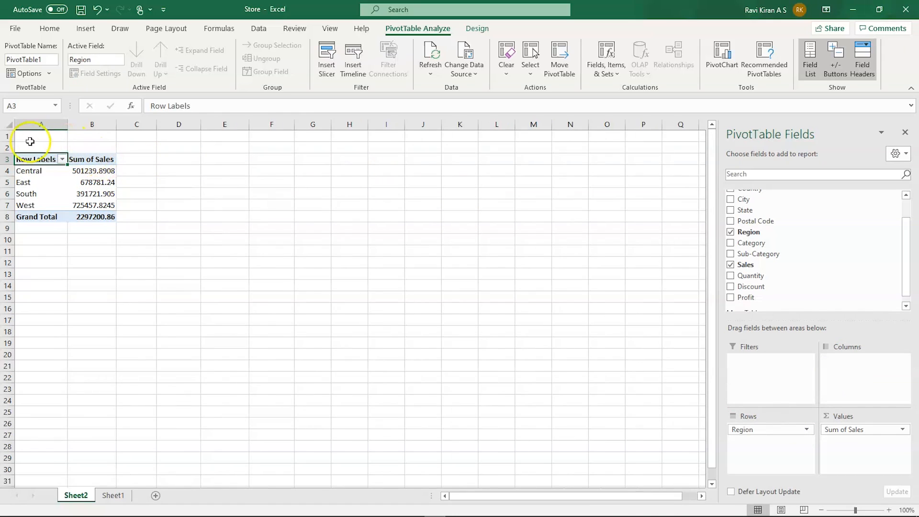
click(46, 171)
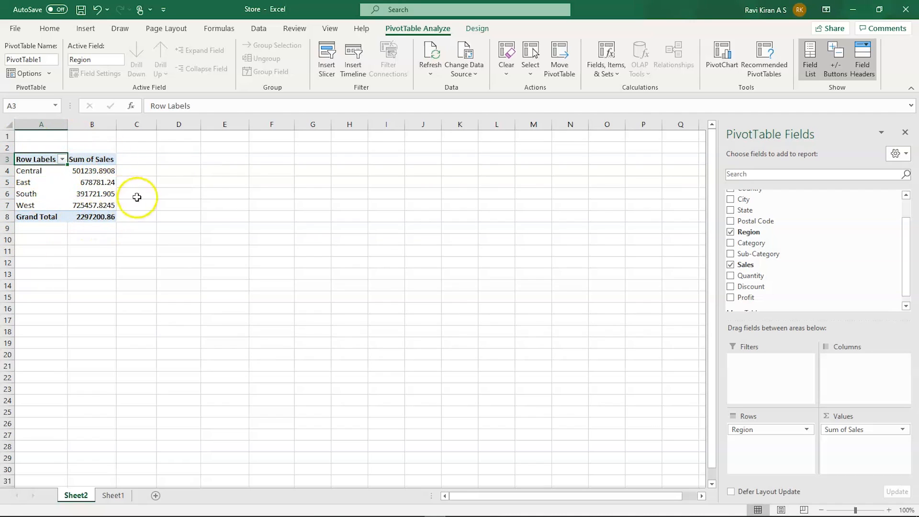
click(101, 242)
click(99, 216)
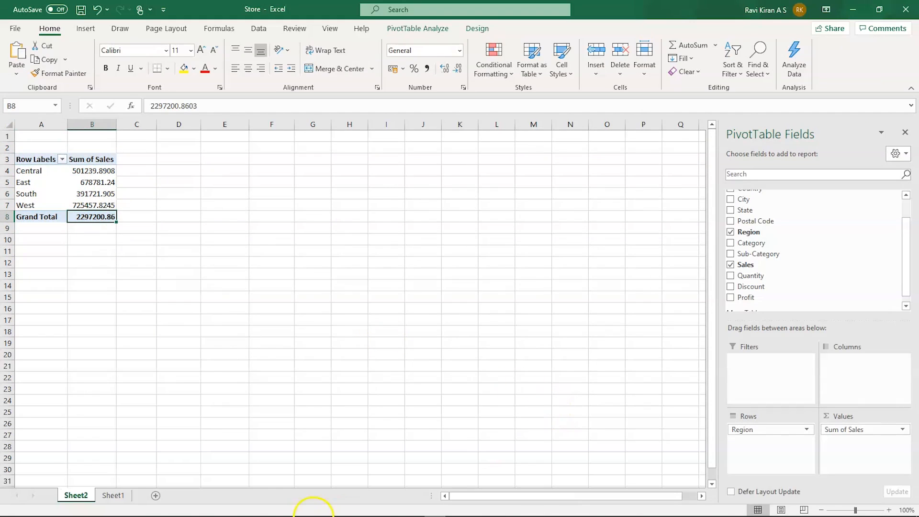
- Launch Tableau Public from the taskbar and maximize its window on the new Book2 start page
mouse_move(317, 508)
click(391, 508)
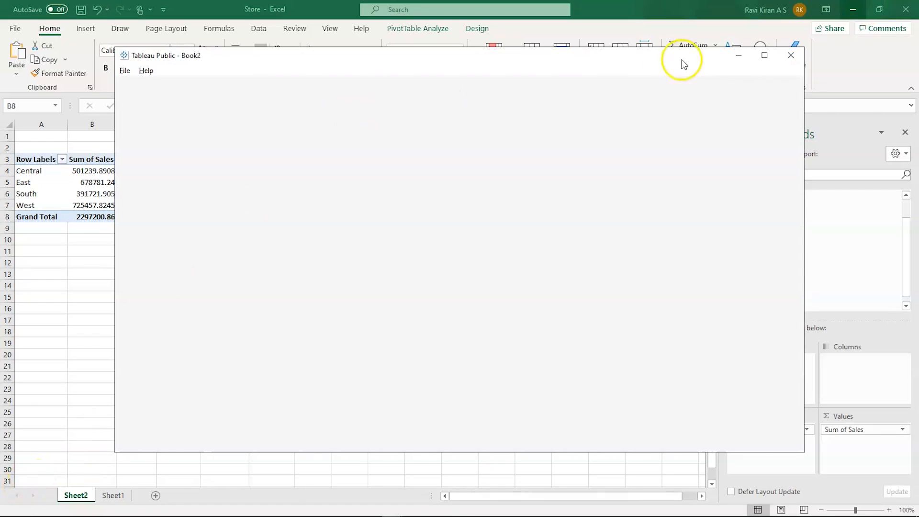
click(764, 55)
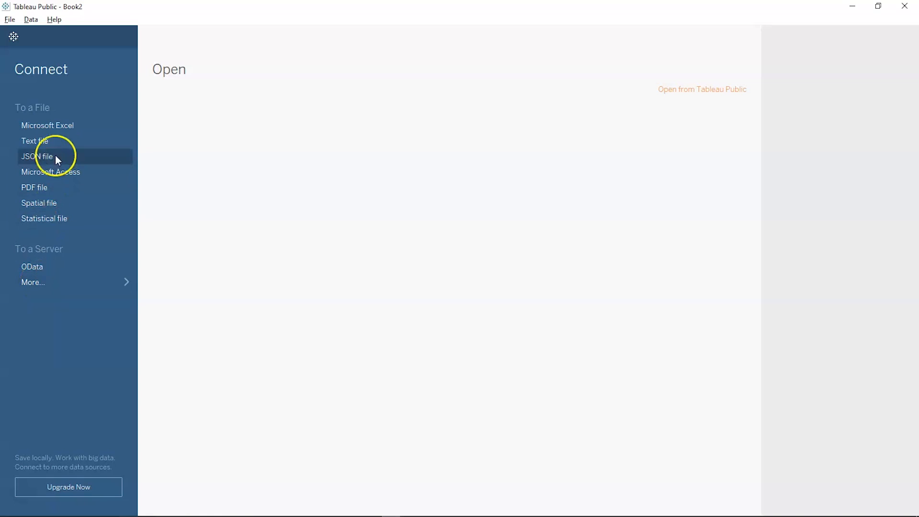
- Connect Tableau Public to the Store Excel workbook in Downloads and switch to the blank Sheet 1
click(68, 127)
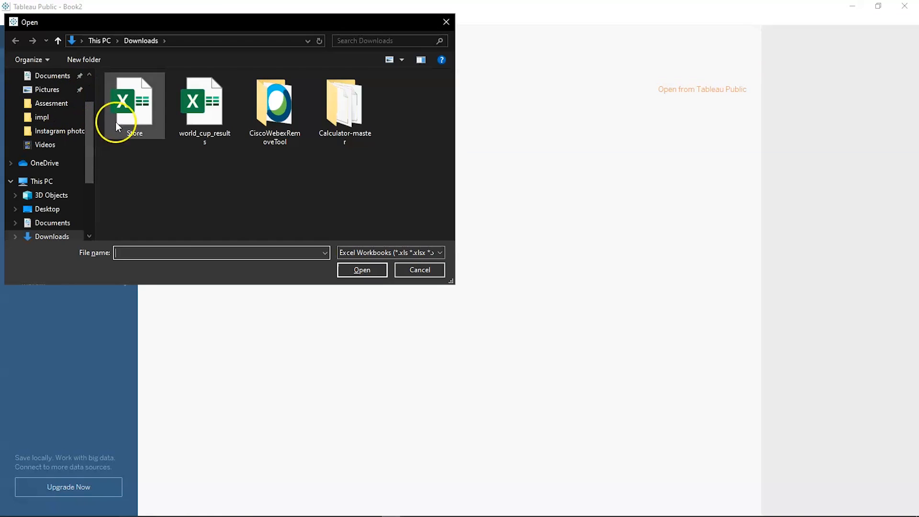
click(142, 124)
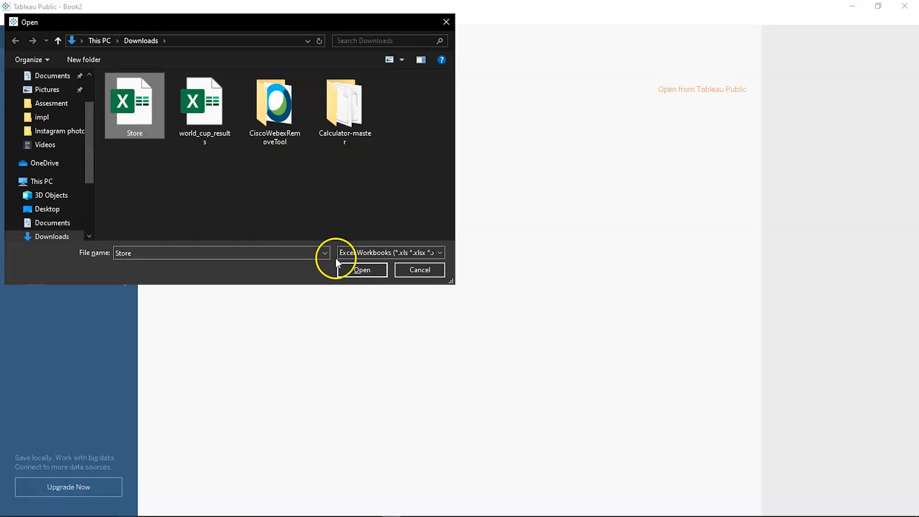
click(350, 270)
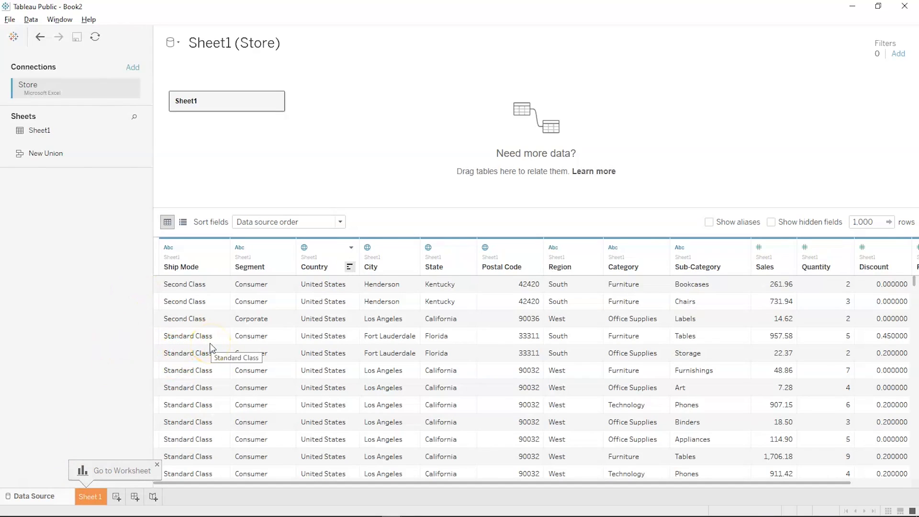
click(92, 503)
click(97, 316)
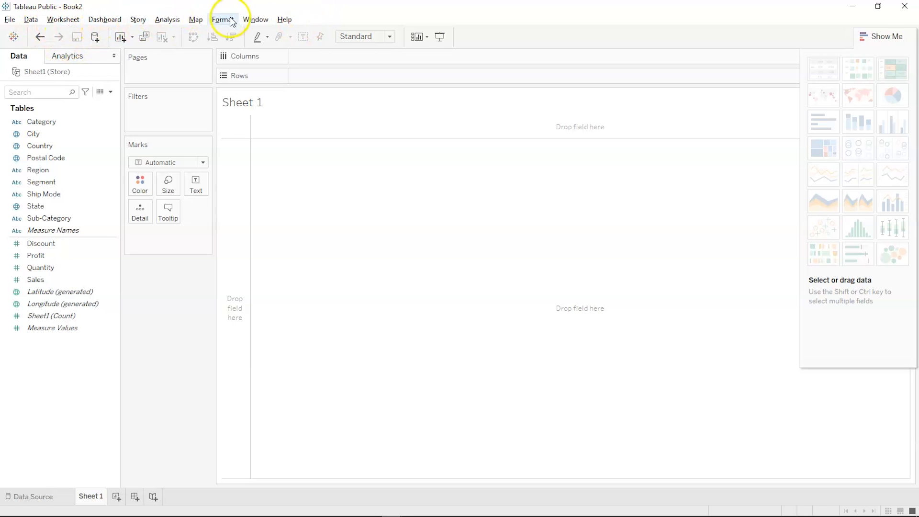
click(111, 185)
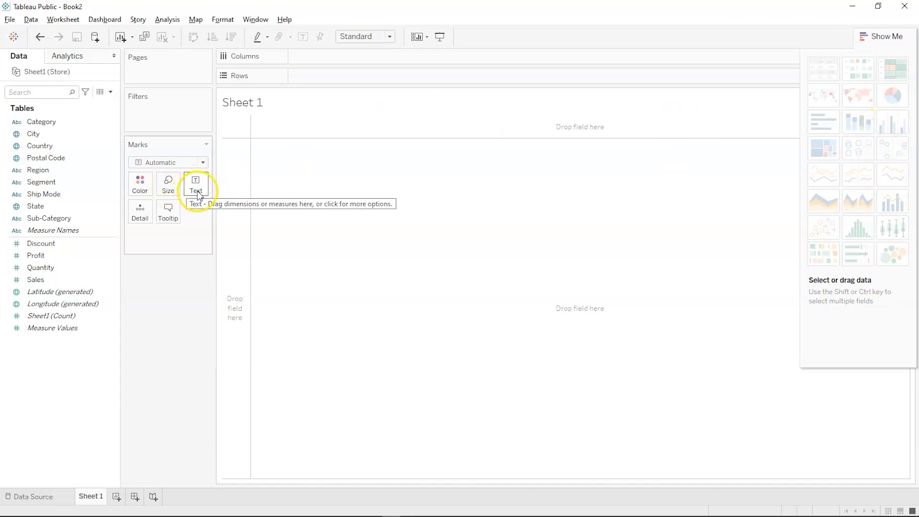
click(142, 219)
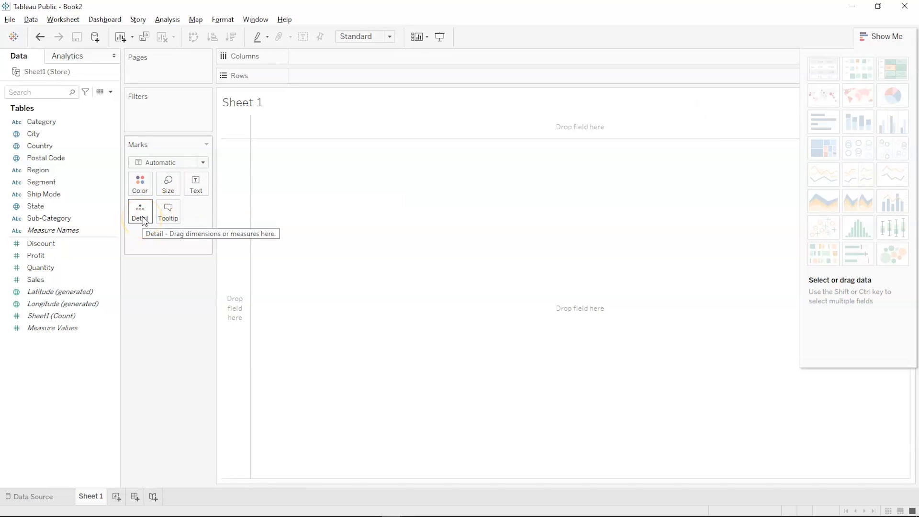
click(170, 219)
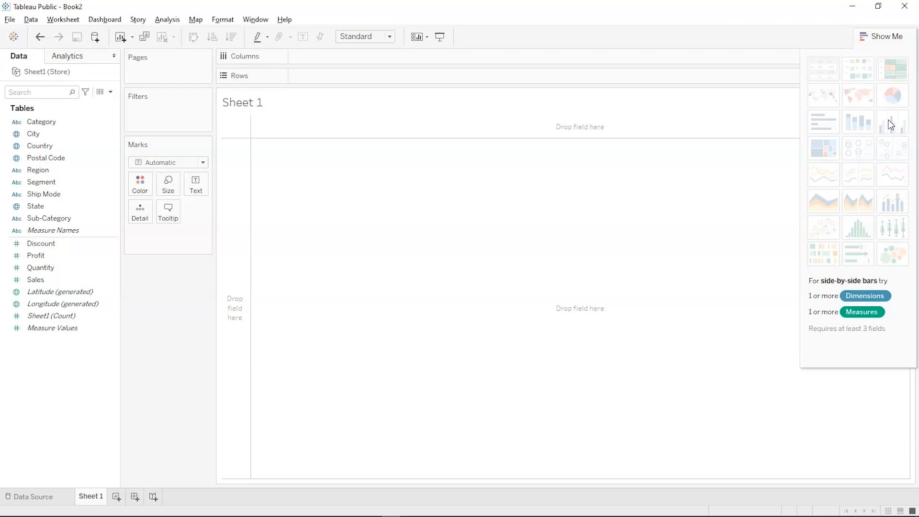
- Put Region on Columns and Sales on Rows to chart SUM(Sales) for Central, East, South and West
click(73, 193)
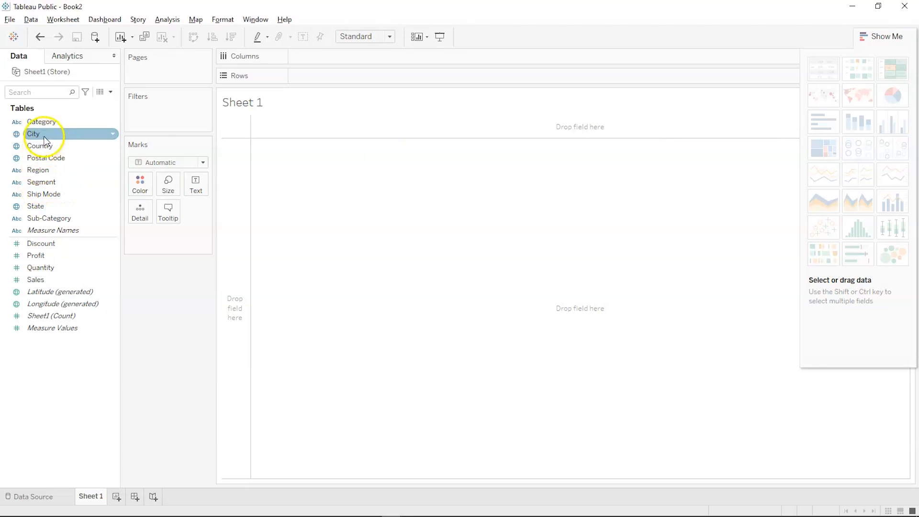
click(40, 170)
drag(39, 170, 315, 60)
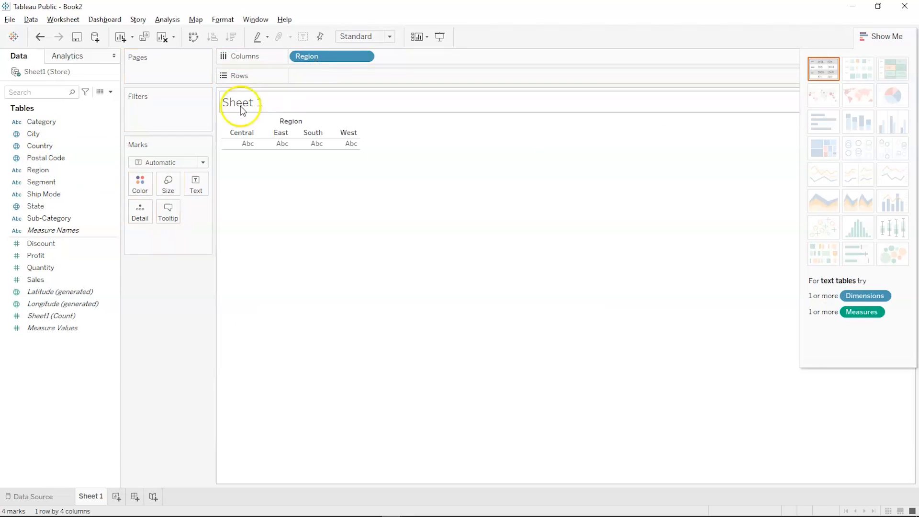
click(63, 282)
drag(72, 268, 332, 78)
mouse_move(308, 258)
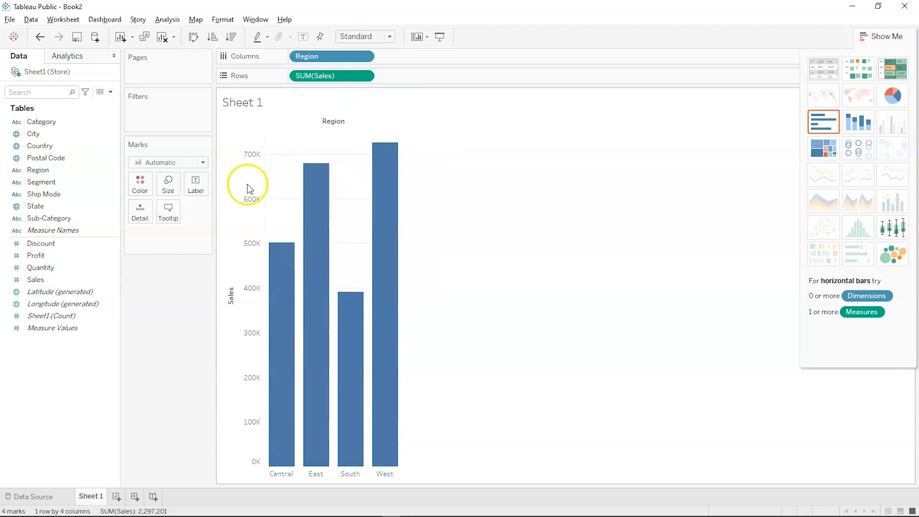
mouse_move(273, 266)
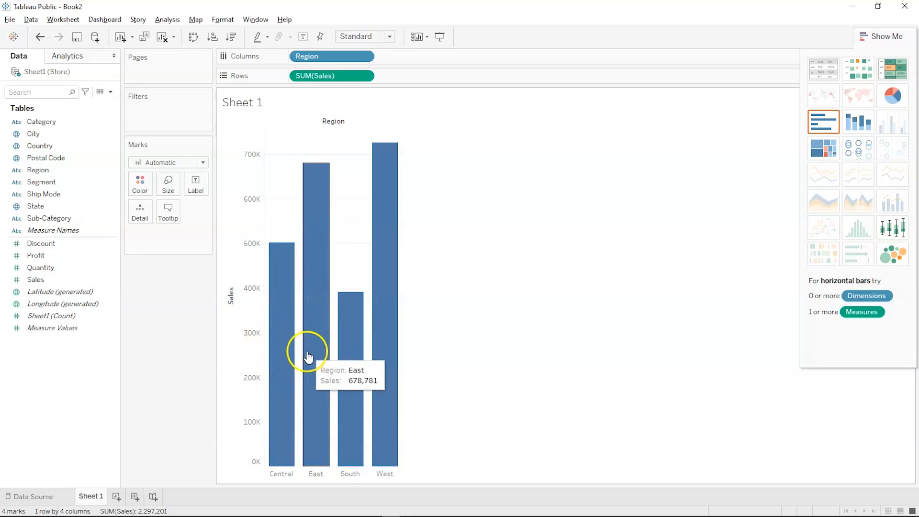
mouse_move(382, 365)
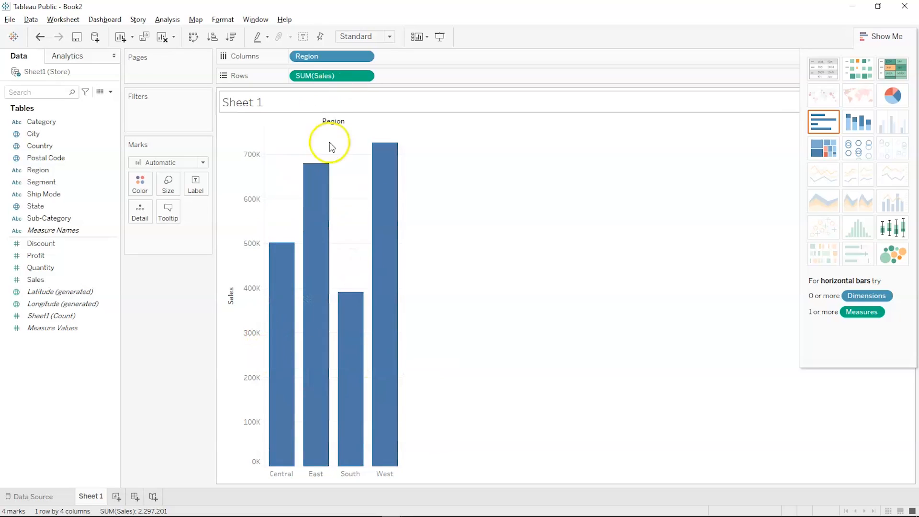
click(309, 60)
- Move the Region pill onto Color so Sales becomes one bar stacked by Region colours
drag(310, 63, 140, 185)
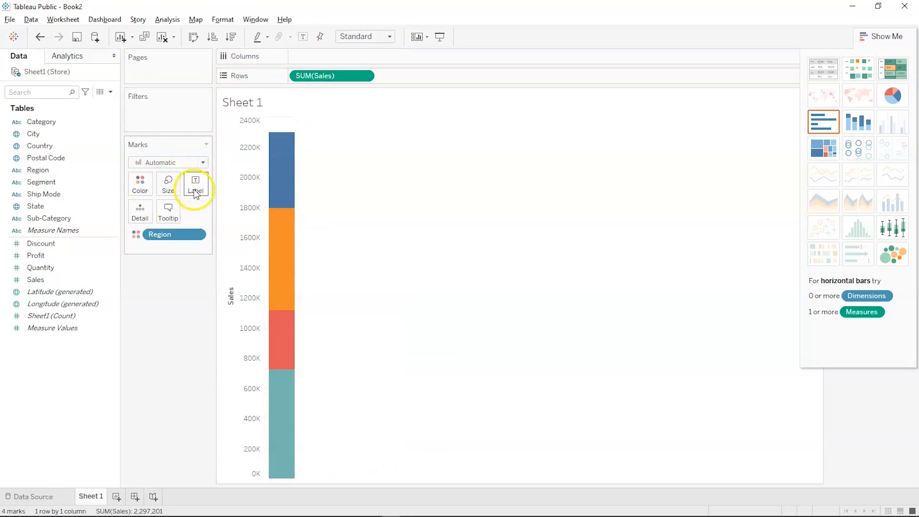
click(140, 186)
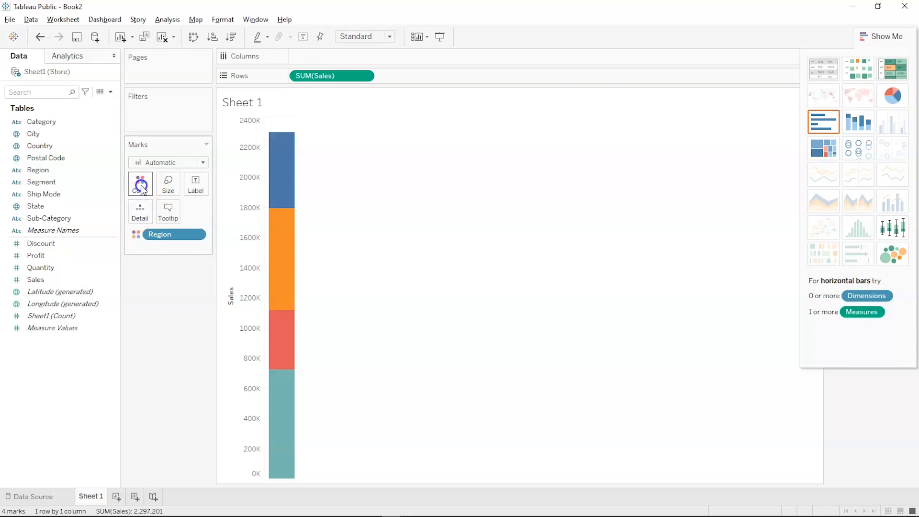
click(140, 187)
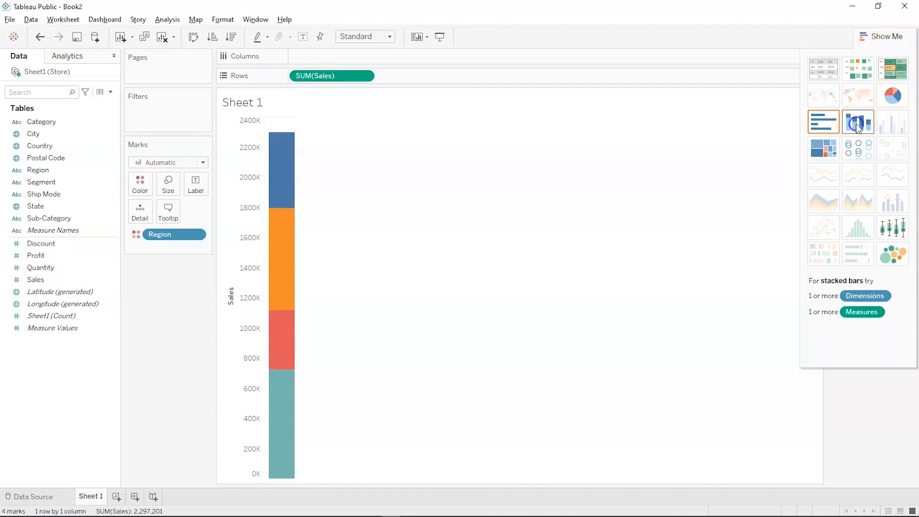
- Try the pie and horizontal bar views in Show Me, then return to the stacked bar
click(891, 89)
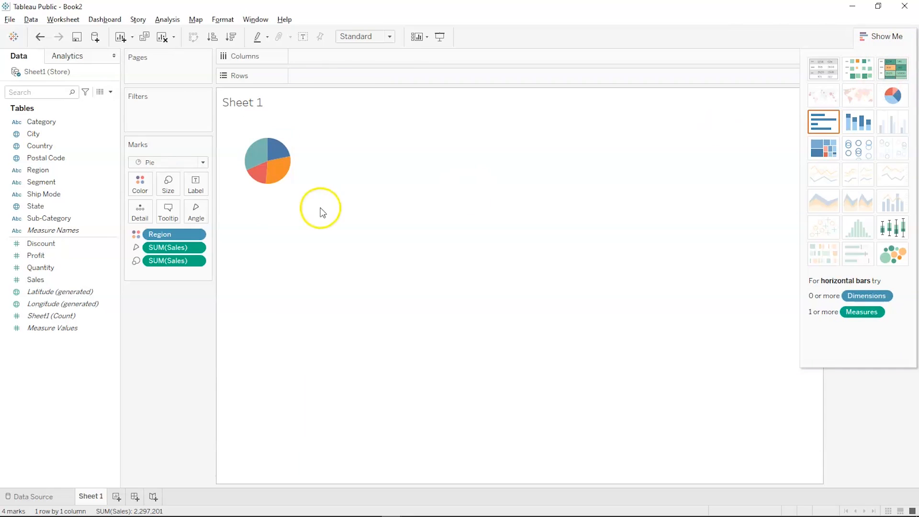
click(819, 122)
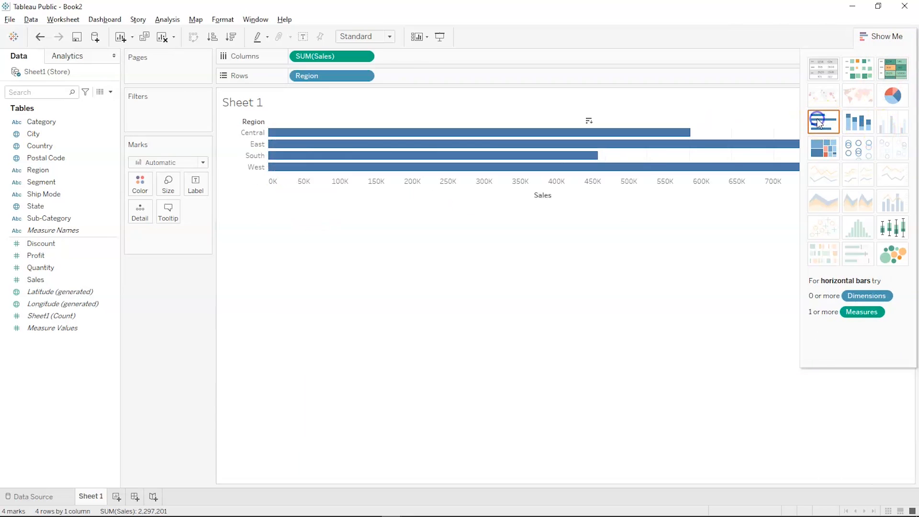
click(844, 126)
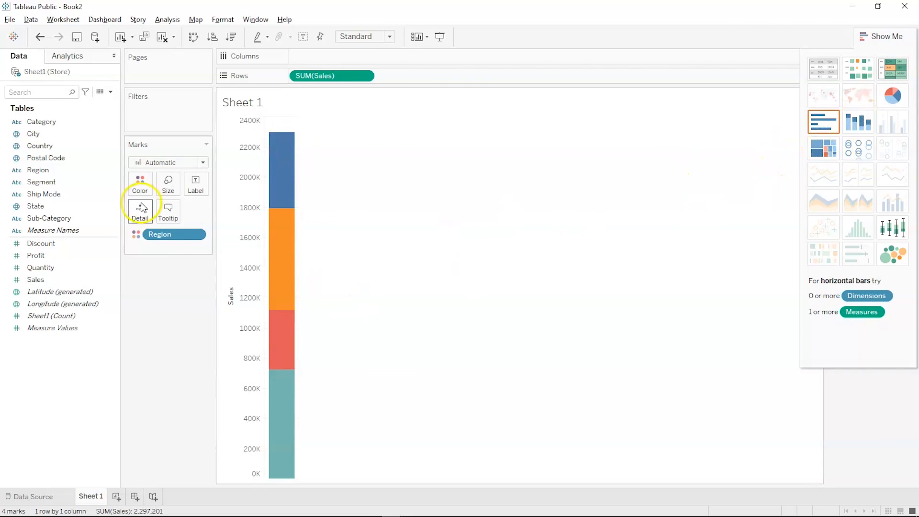
- Return Region from Color to Columns, giving four single-colour Sales bars with West tallest over 700K
mouse_move(161, 234)
mouse_down()
mouse_move(185, 182)
mouse_move(306, 56)
mouse_up()
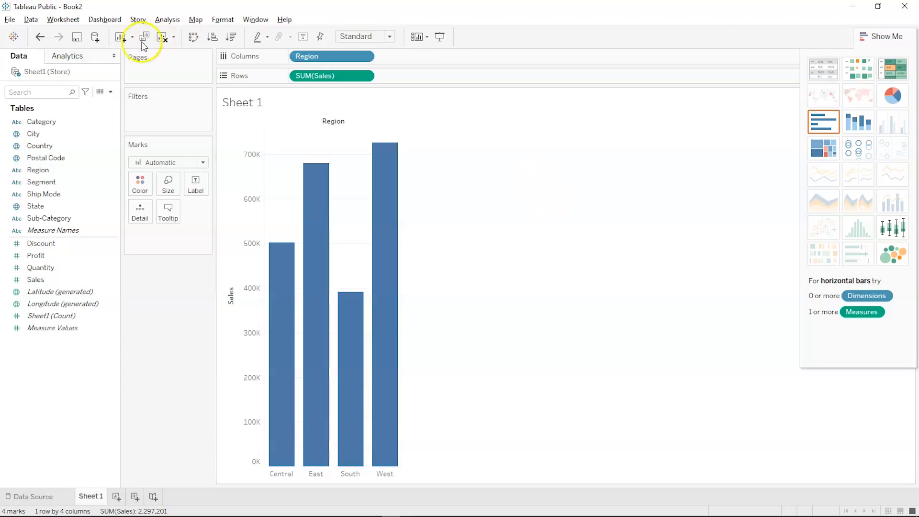
click(41, 135)
click(63, 120)
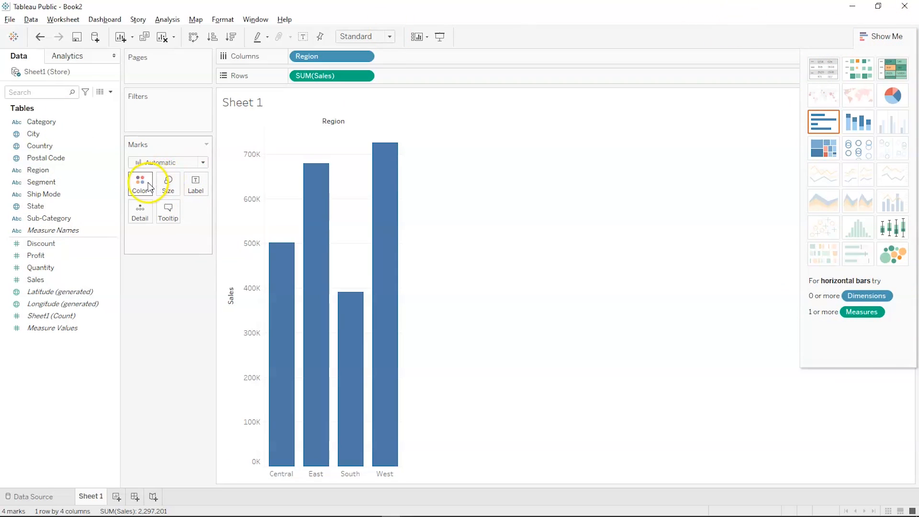
click(308, 308)
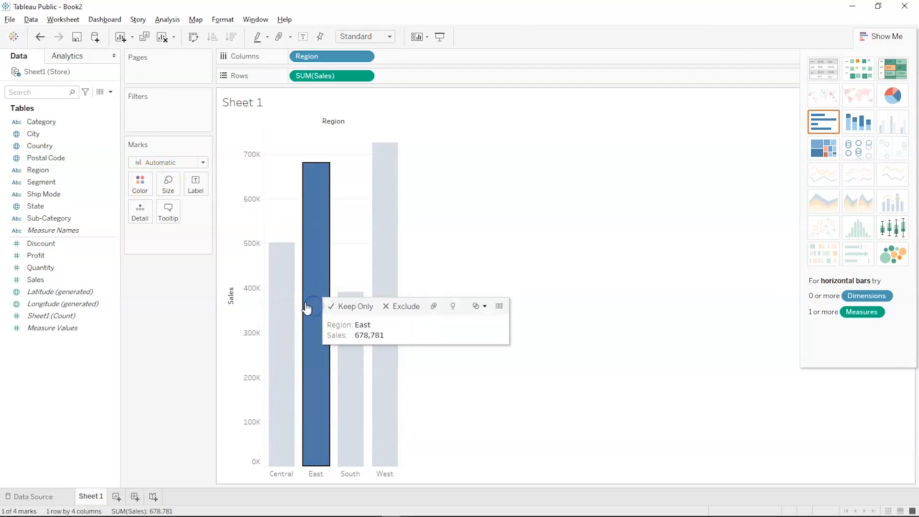
click(354, 325)
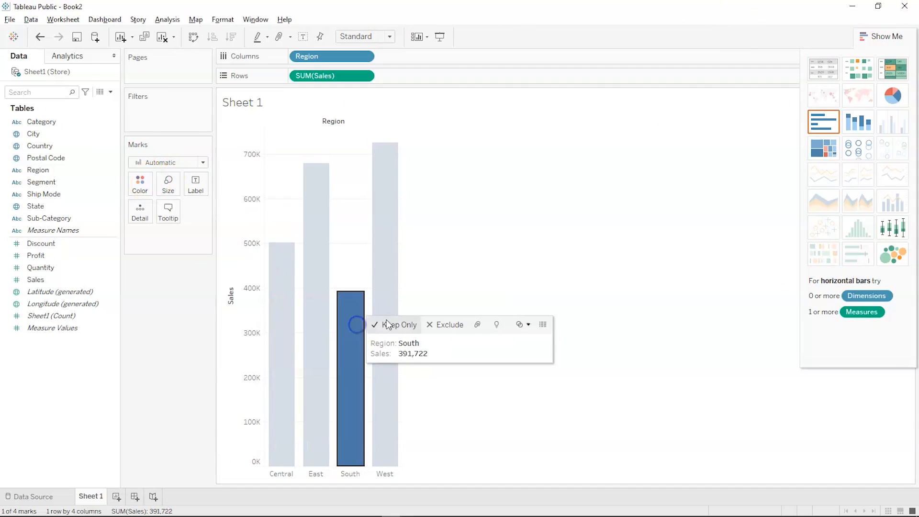
click(388, 275)
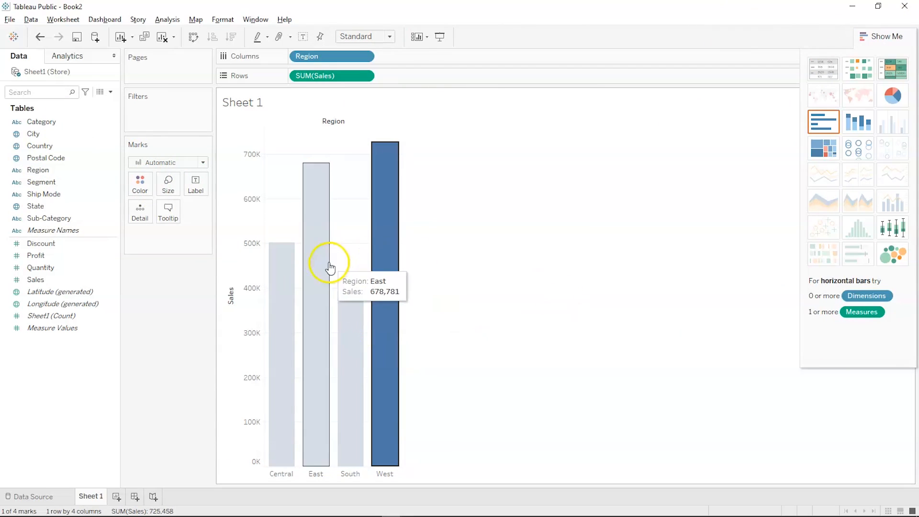
click(545, 164)
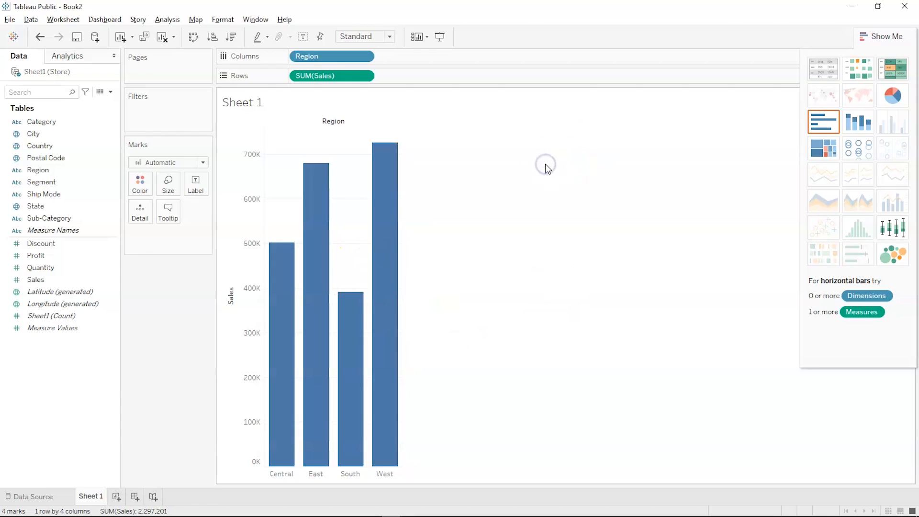
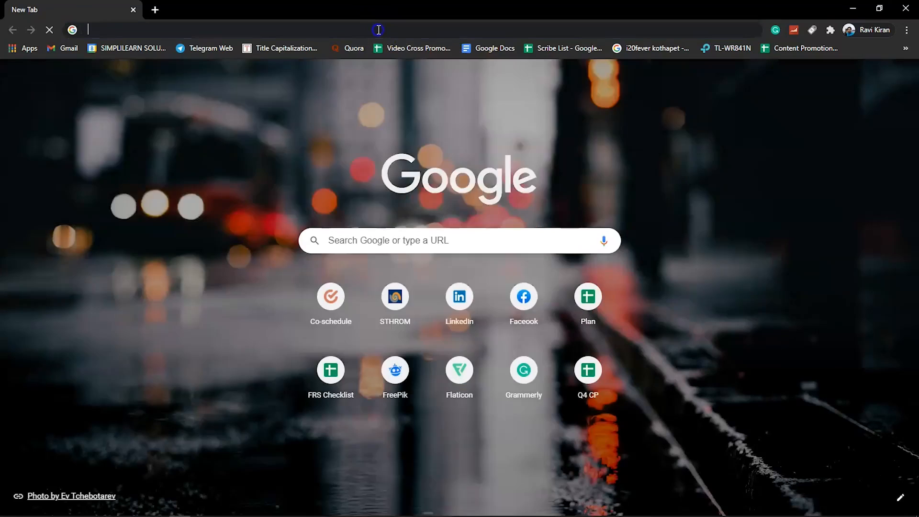
- Search 'download tableau' in a new tab and open the 'Download Now | Tableau Public' result
click(378, 30)
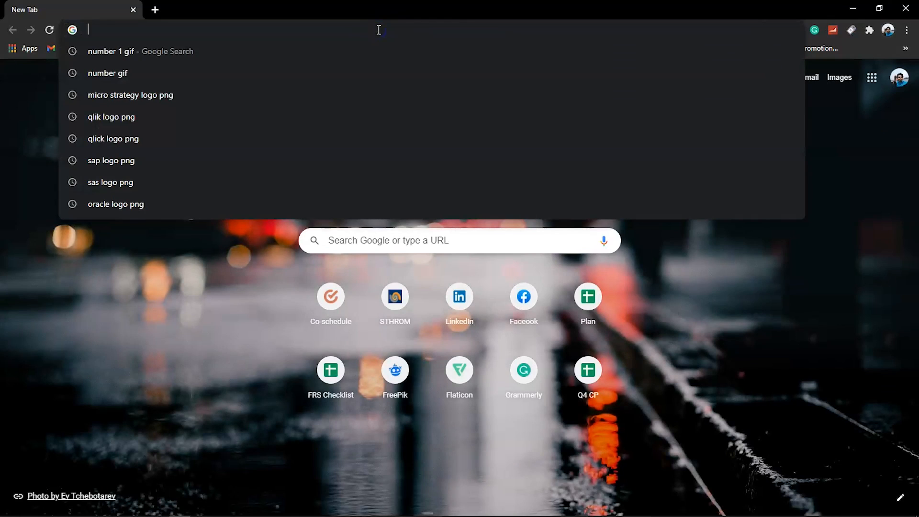
text(do)
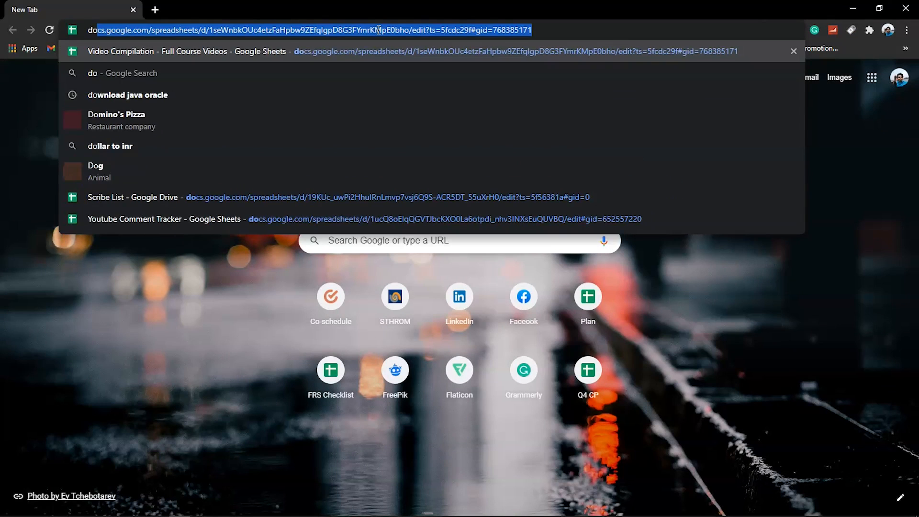
text(wn)
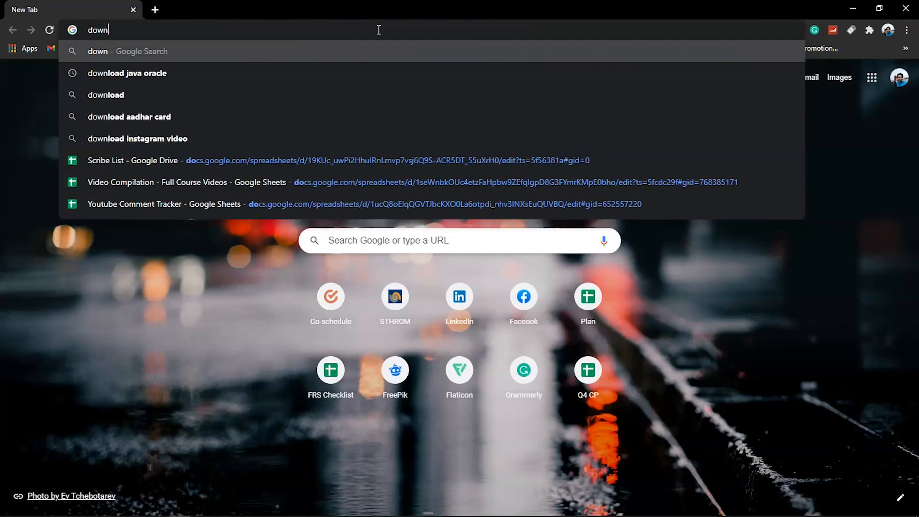
text(load ta)
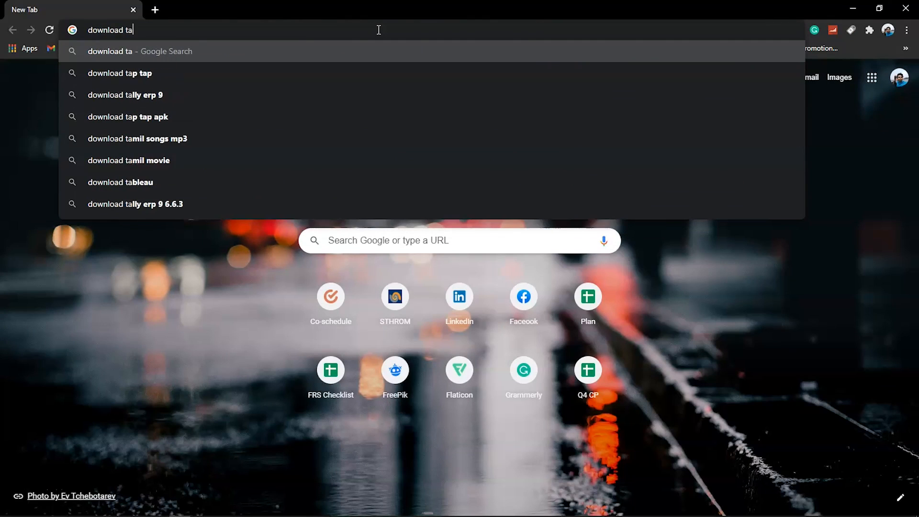
text(ble)
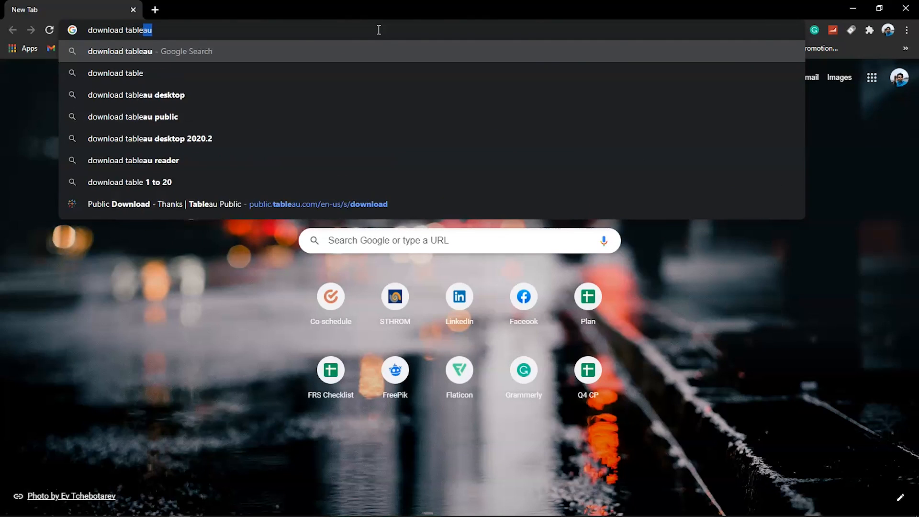
key(Return)
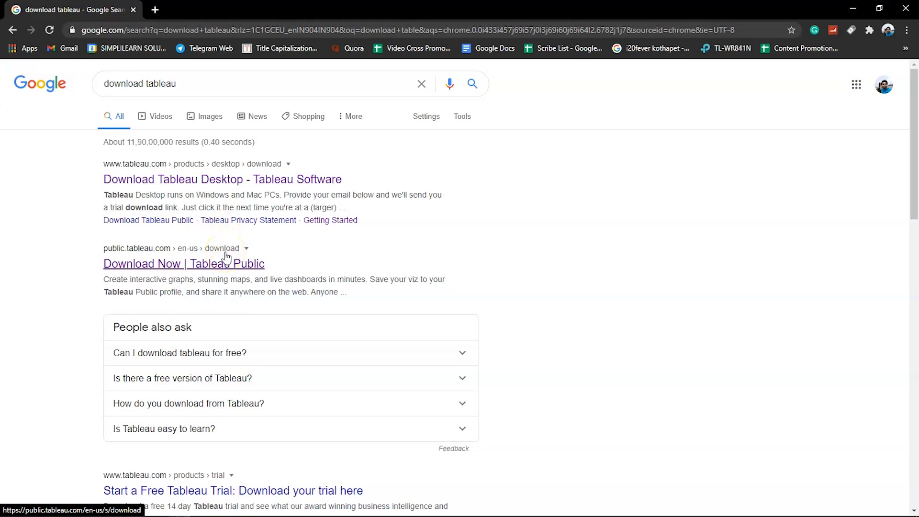
click(222, 267)
click(223, 266)
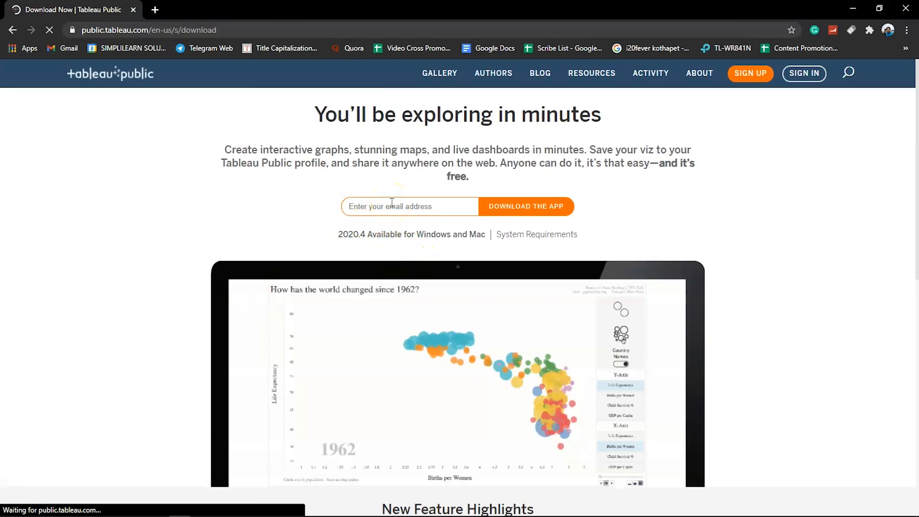
- Enter an e-mail address in the Tableau Public download form
key(alt+Tab)
key(alt+Tab)
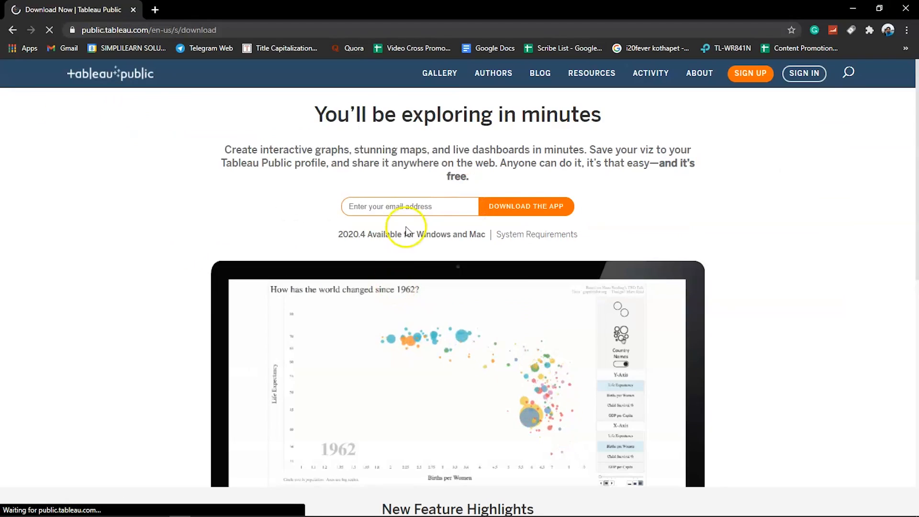
click(405, 206)
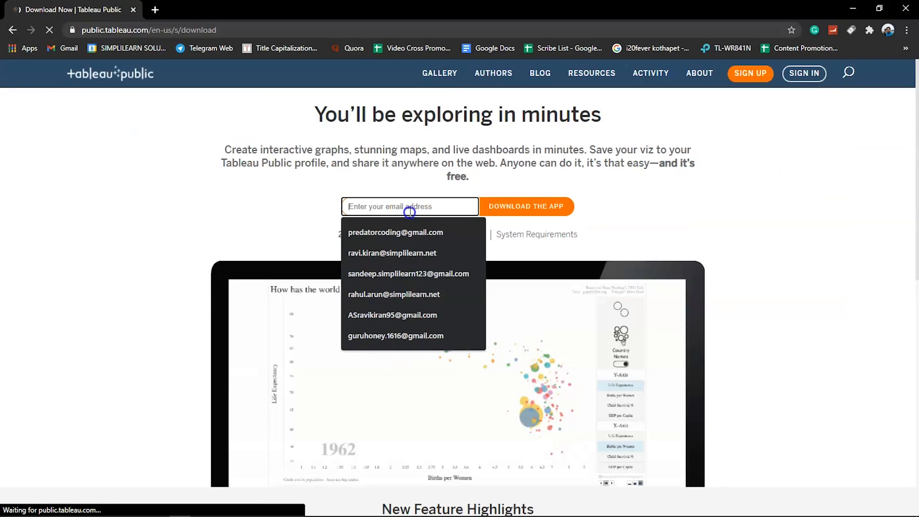
click(307, 229)
click(361, 207)
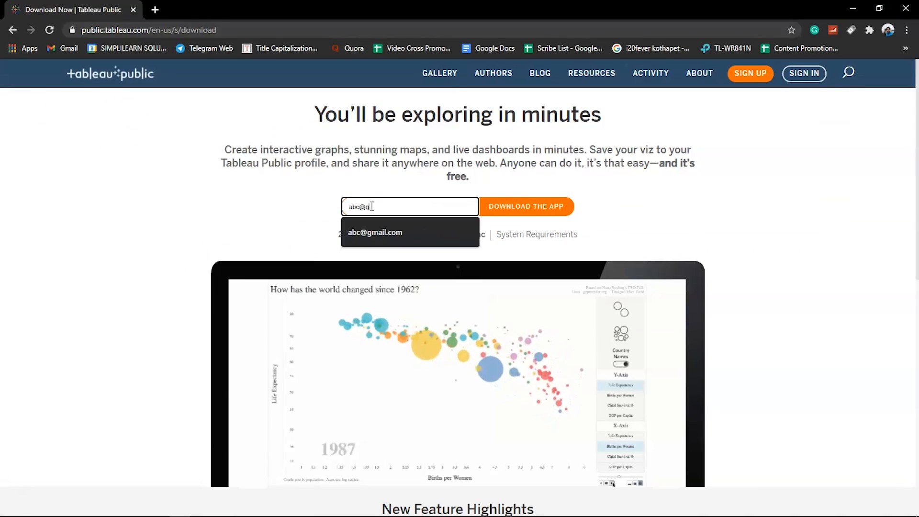
click(302, 211)
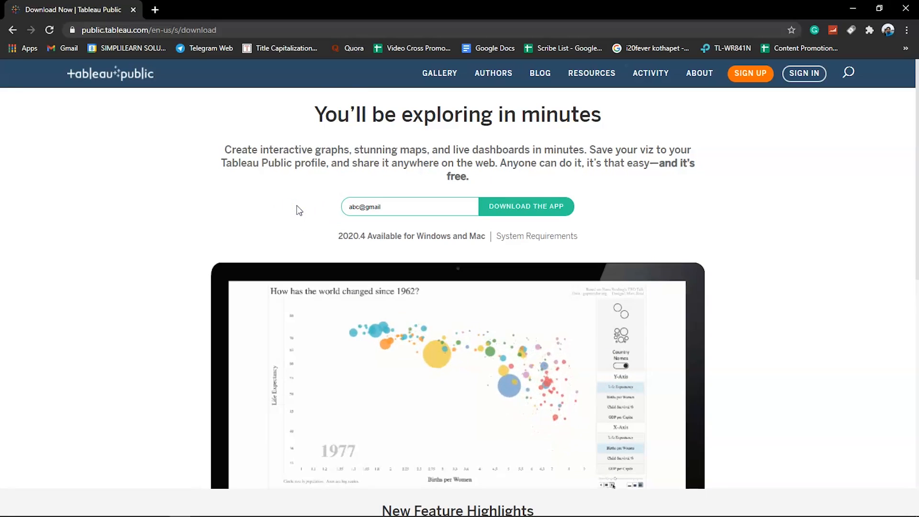
- Request the Tableau Public installer download, then cancel it in the browser
click(494, 210)
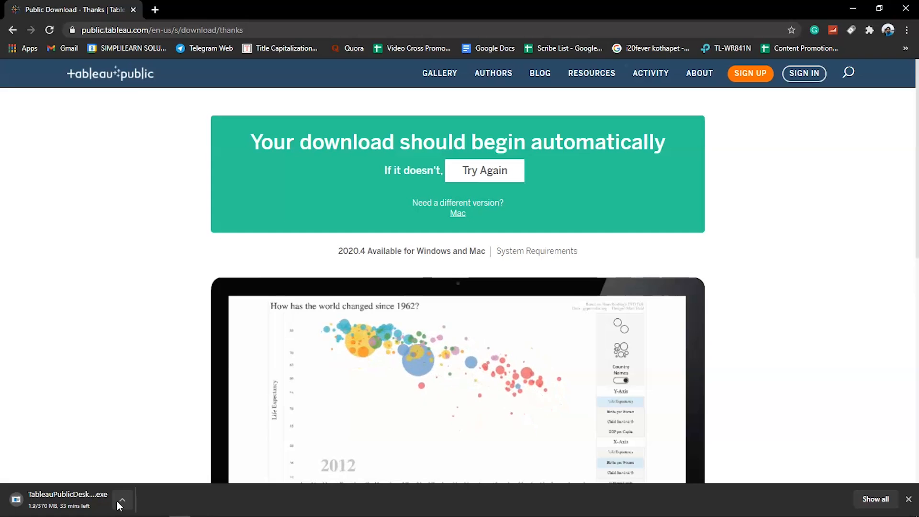
click(121, 503)
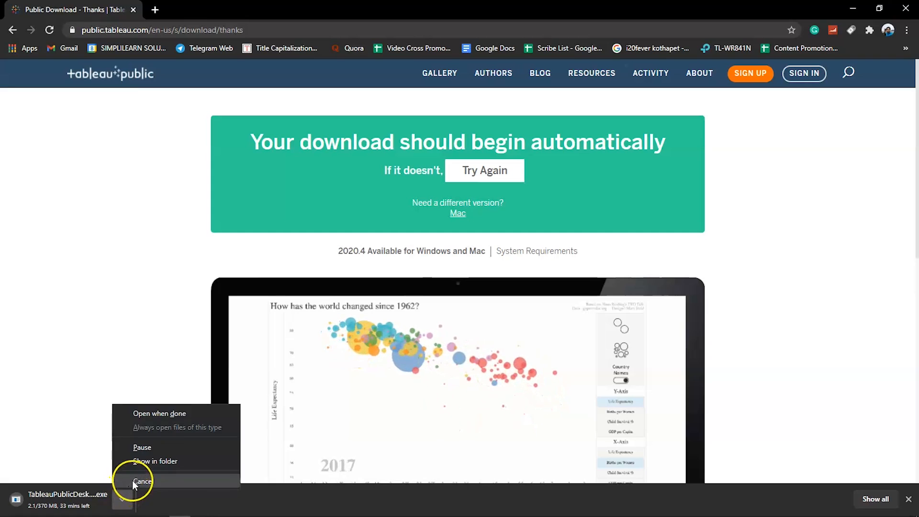
click(133, 481)
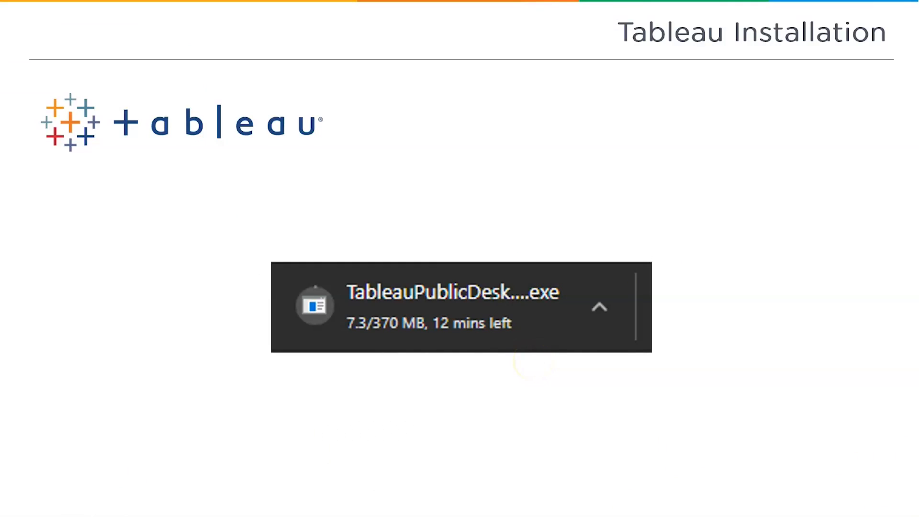
- Accept the licence and install Tableau Public 2020.4, finishing on the Book1 start page
key(Right)
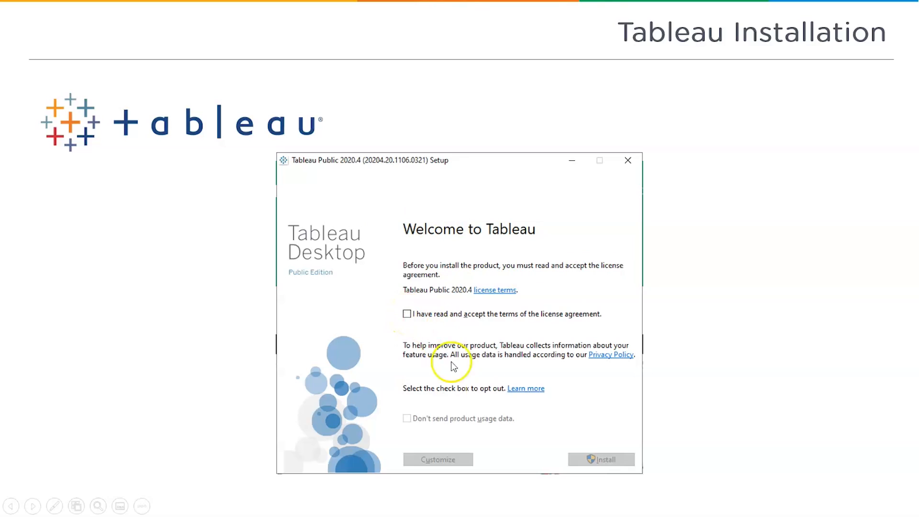
click(580, 449)
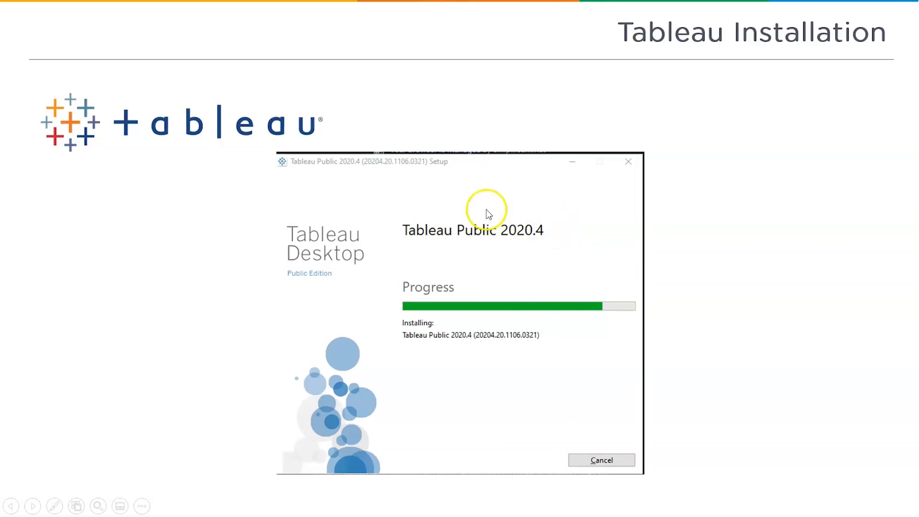
click(501, 335)
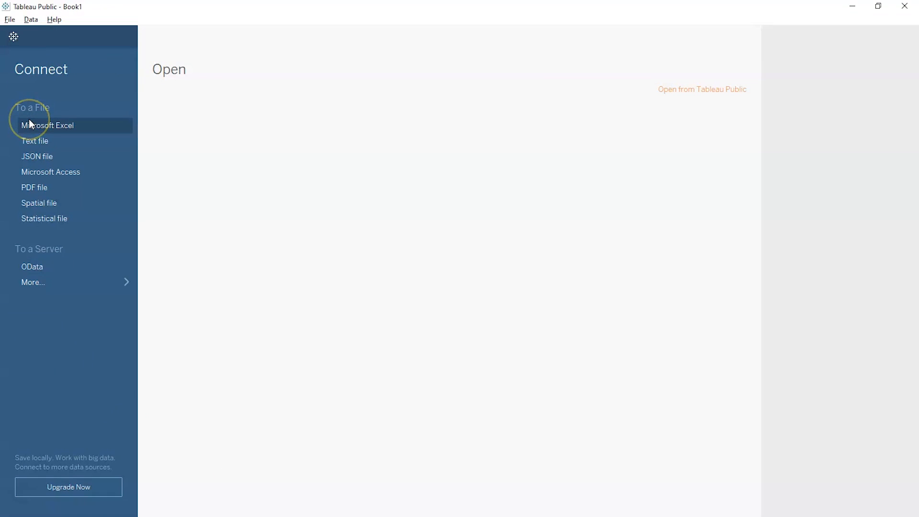
- Connect to the Store Excel workbook in Downloads, previewing its Sheet1 data
key(alt+Tab)
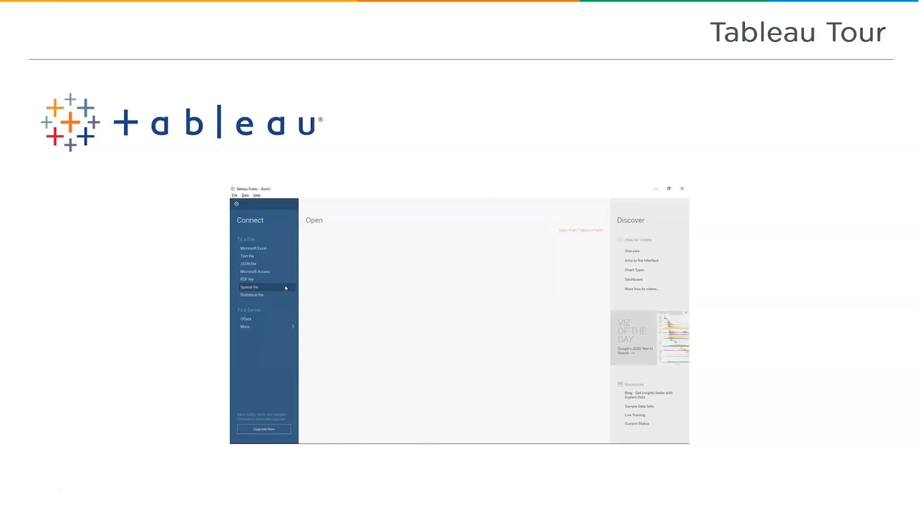
key(alt+Tab)
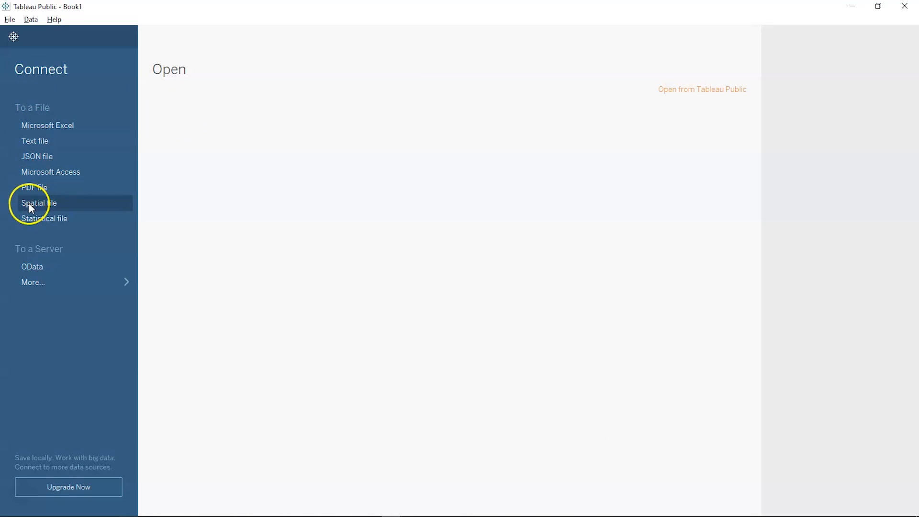
click(37, 280)
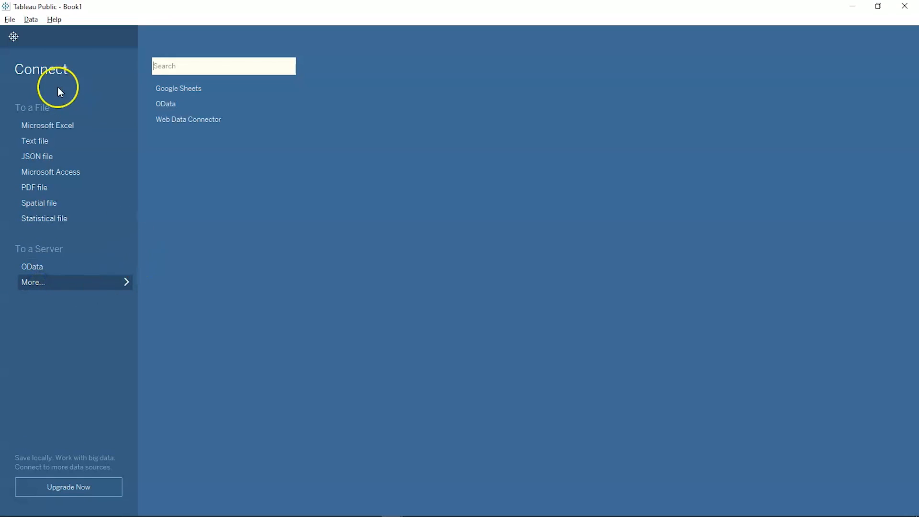
click(50, 123)
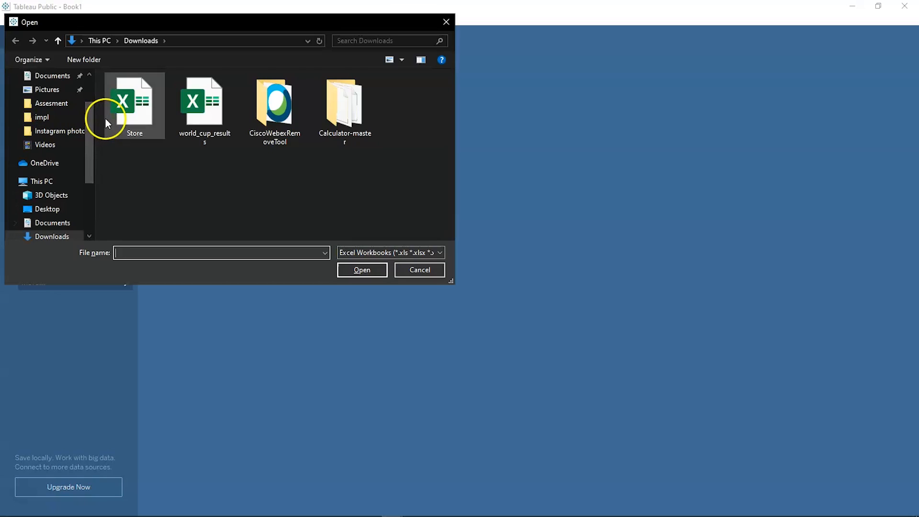
click(136, 111)
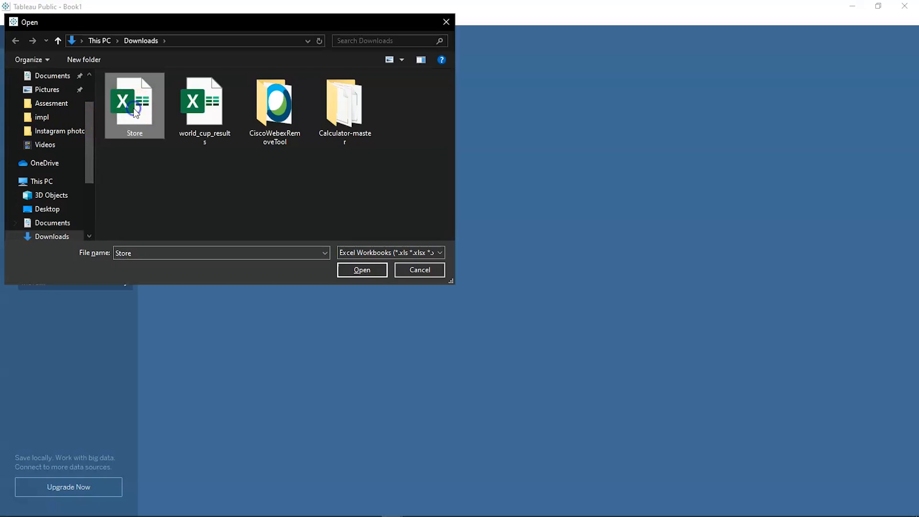
click(368, 268)
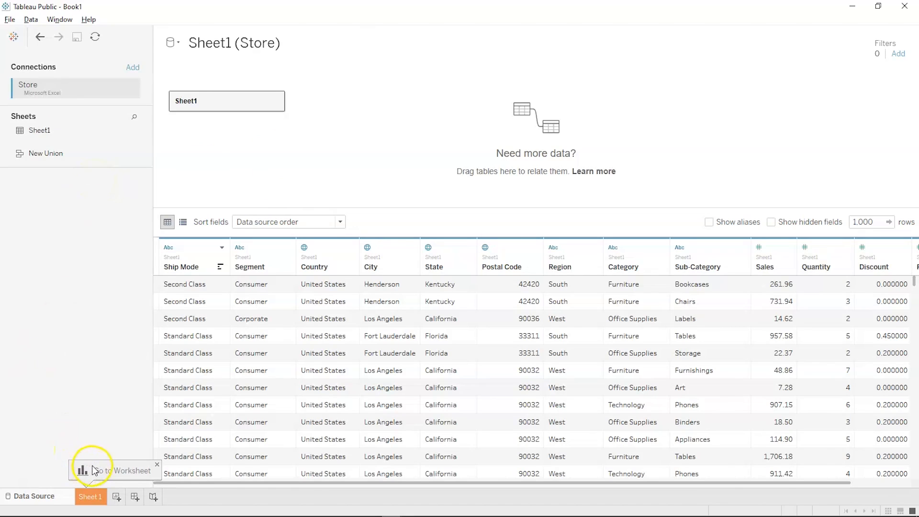
- Switch to the empty Sheet 1 worksheet and select the Category field
click(93, 494)
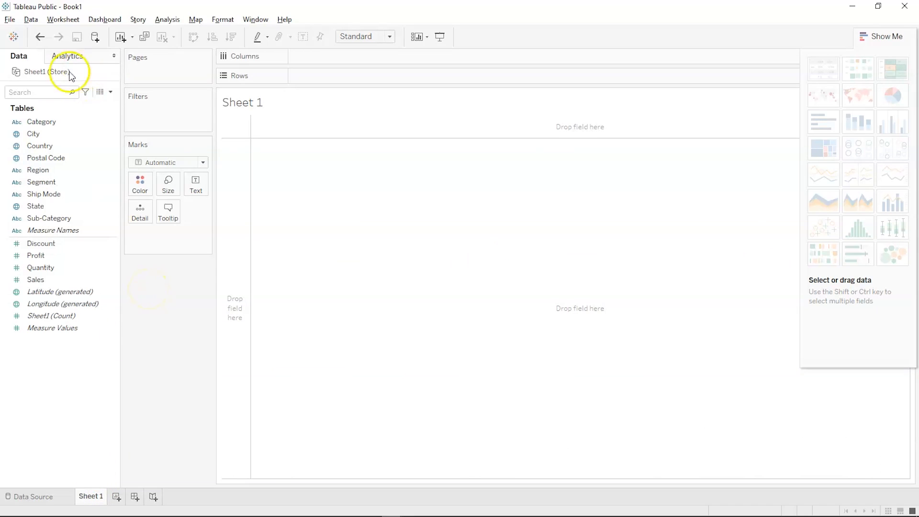
click(28, 123)
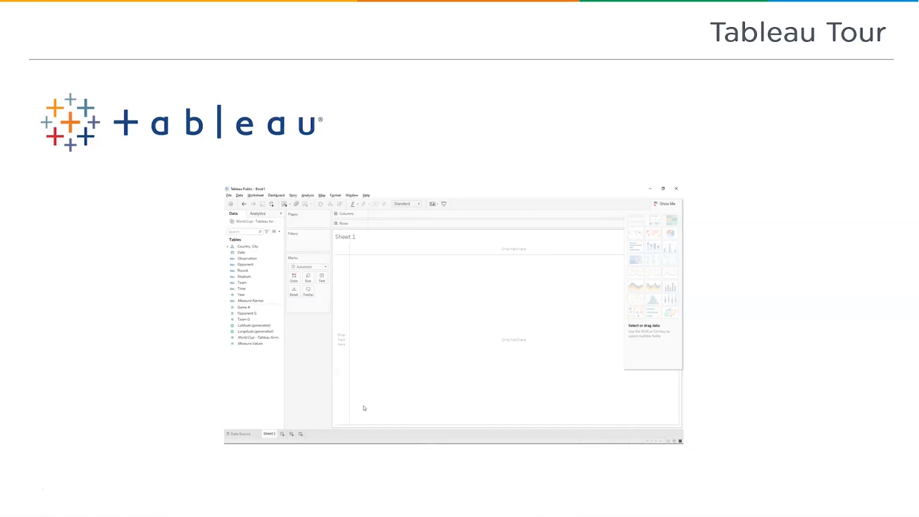
- Advance through the Tableau Tour slides back to the Book1 start page
key(Right)
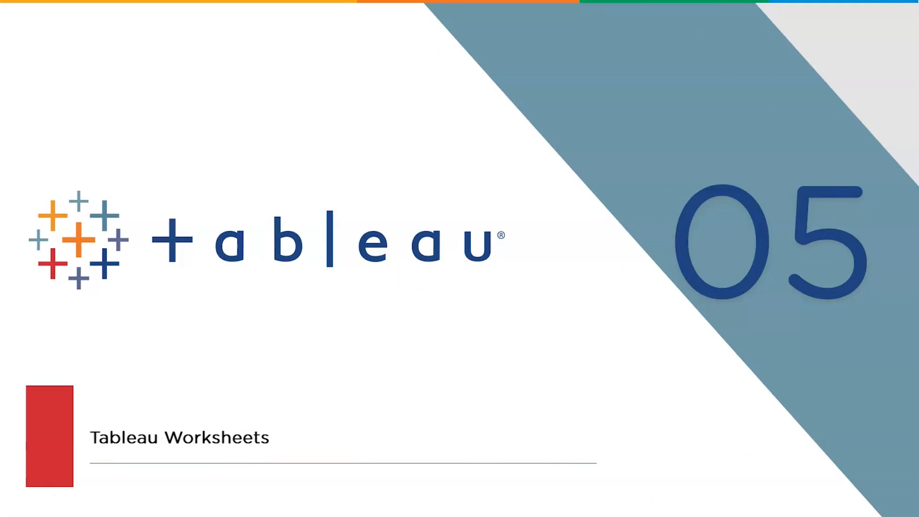
key(Right)
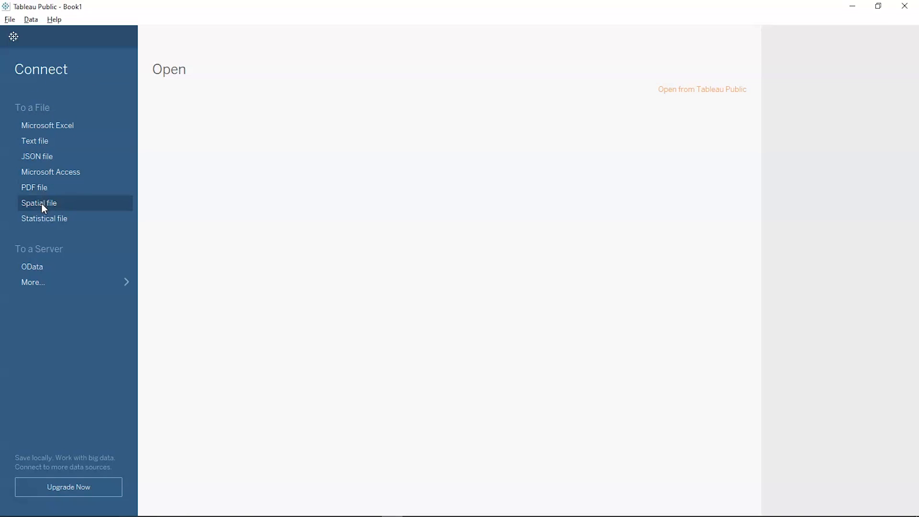
- Connect to the Car-Sales-Updated Excel workbook, loading its 153-row Car_sales table
click(41, 218)
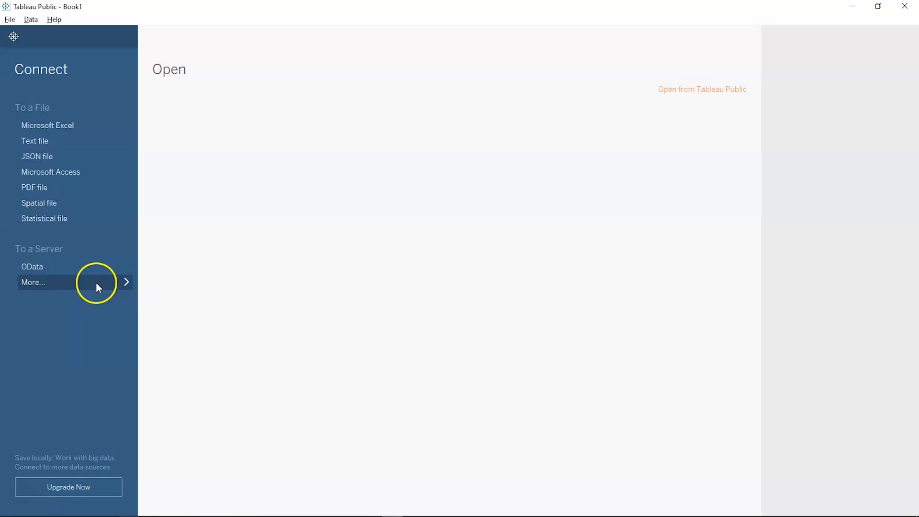
click(129, 282)
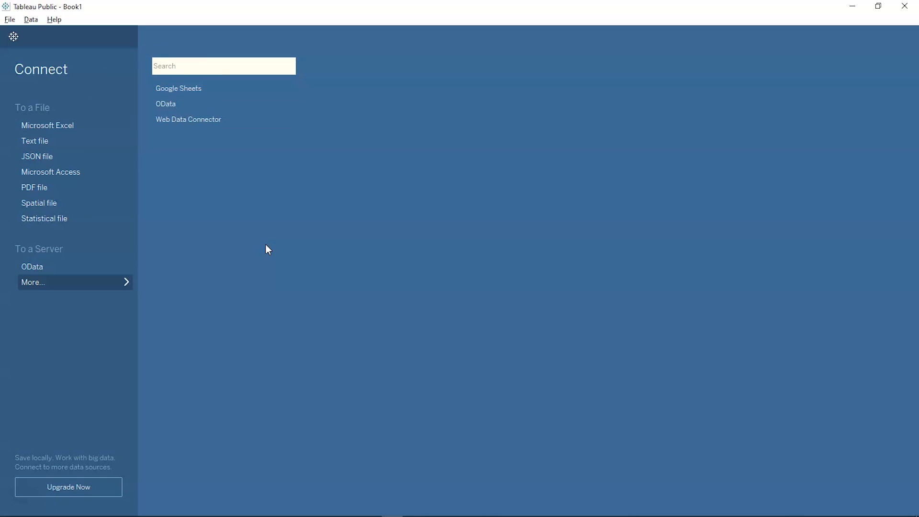
click(60, 129)
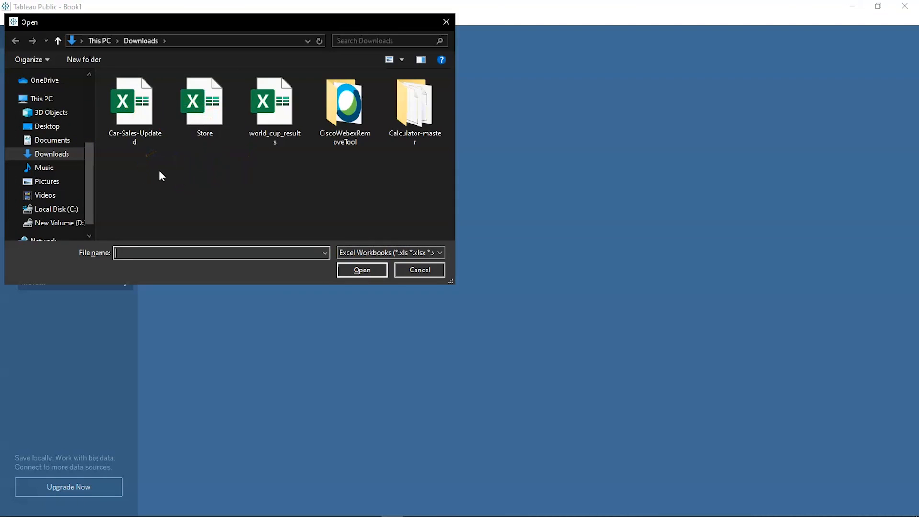
double_click(153, 137)
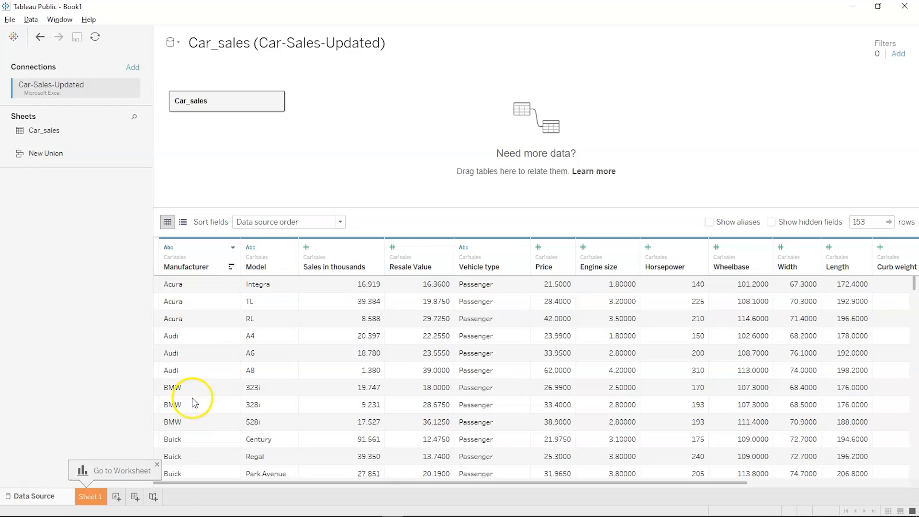
mouse_move(197, 510)
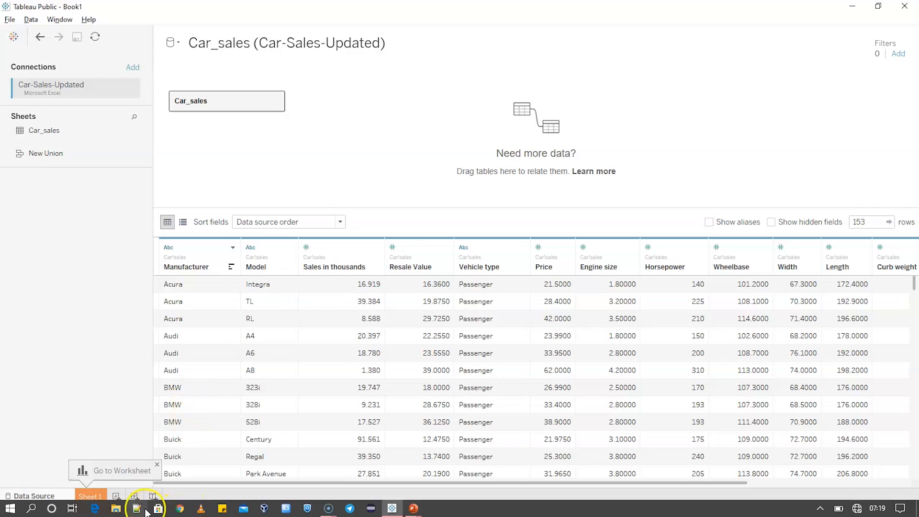
- Open Car-Sales-Updated in Excel from recent files and inspect curb weight cells L16 and L15
click(120, 510)
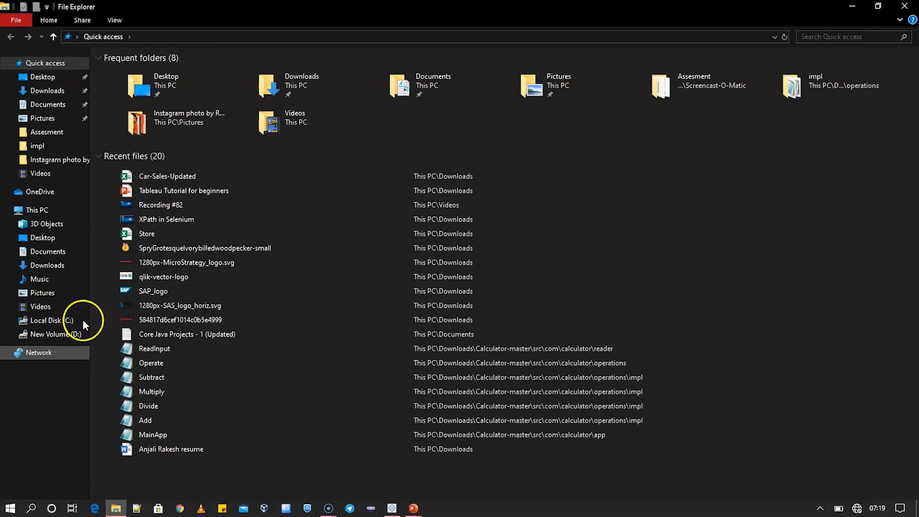
click(154, 174)
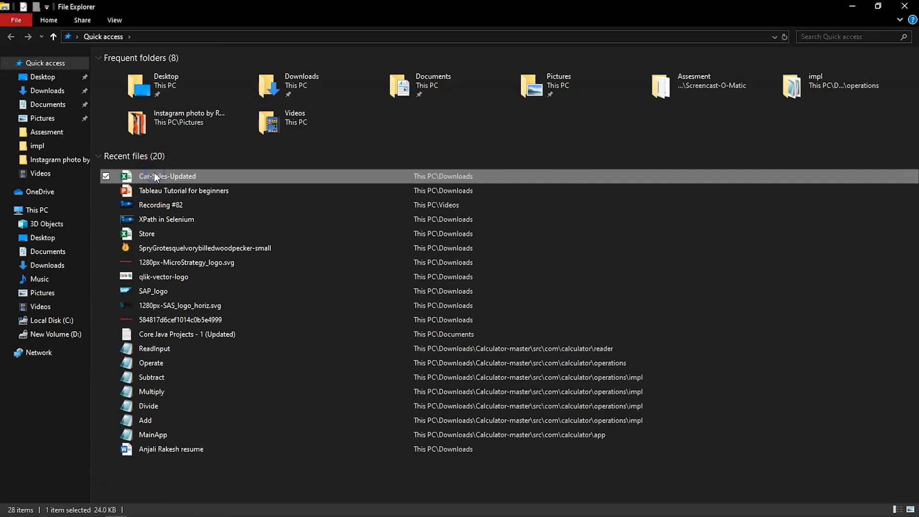
double_click(154, 174)
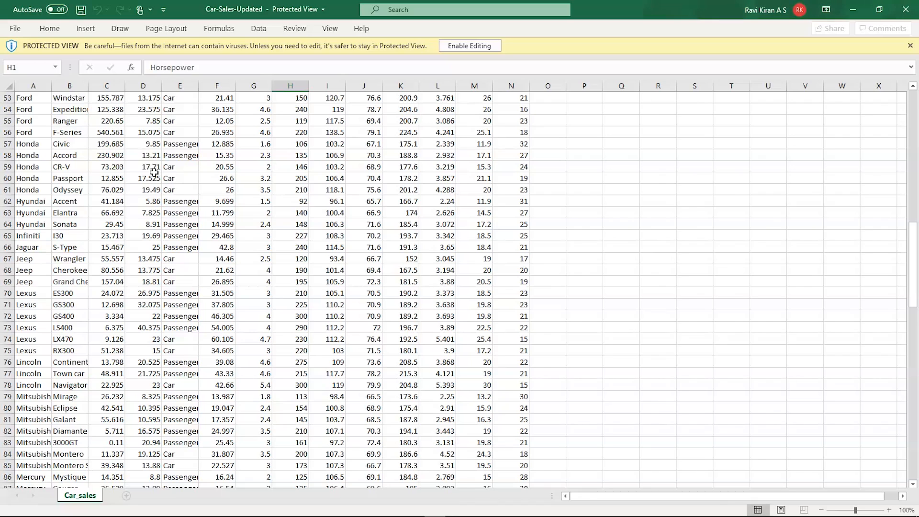
scroll(299, 206, up, 17)
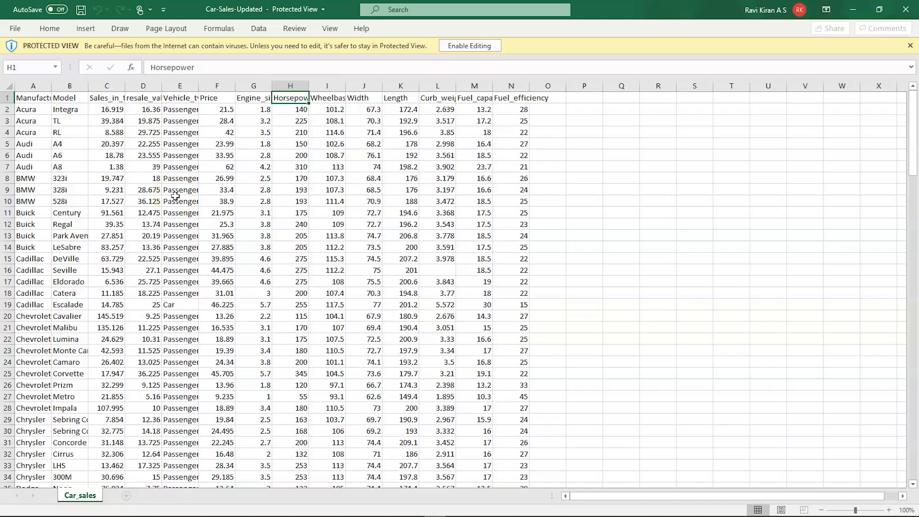
click(432, 271)
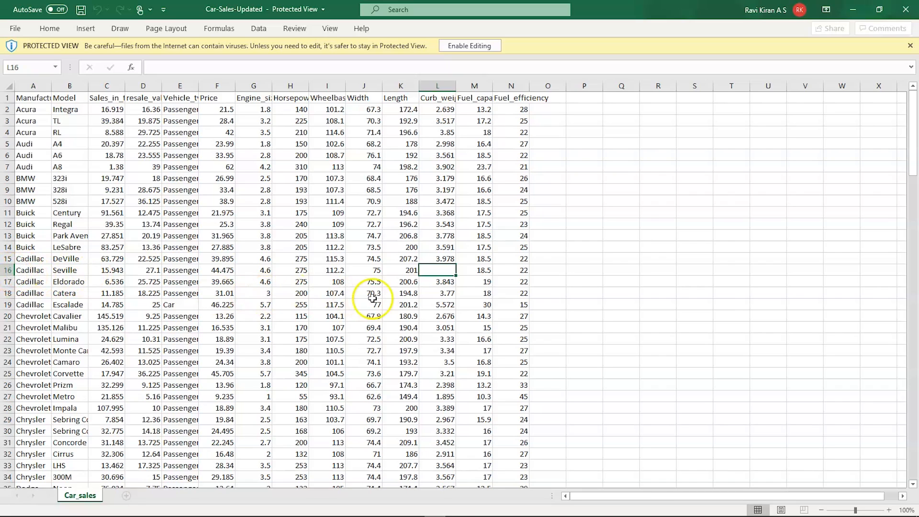
click(450, 260)
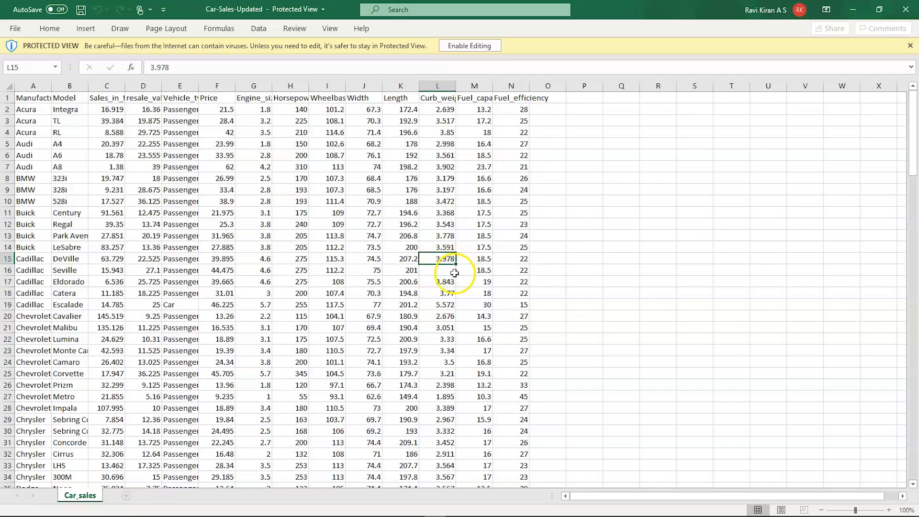
- Enable editing and fill L16 from L15's 3.978, then change it to 3.567
click(435, 269)
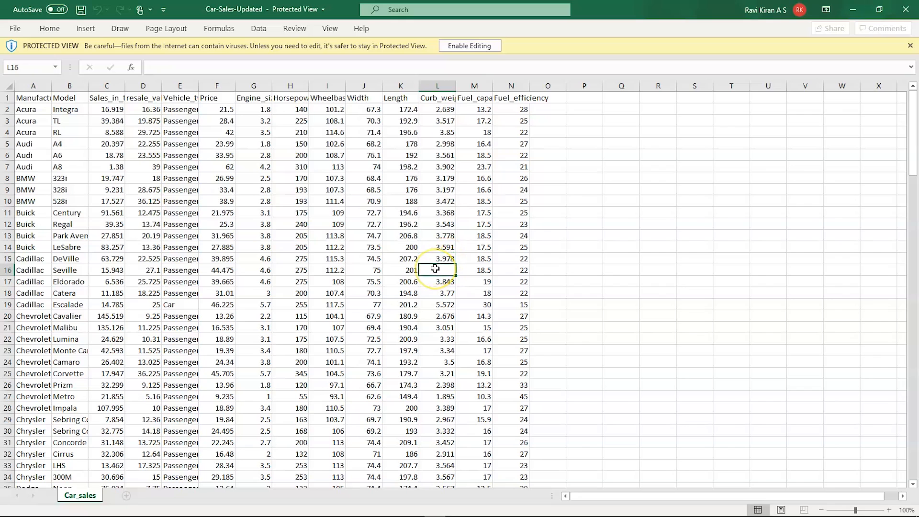
click(455, 48)
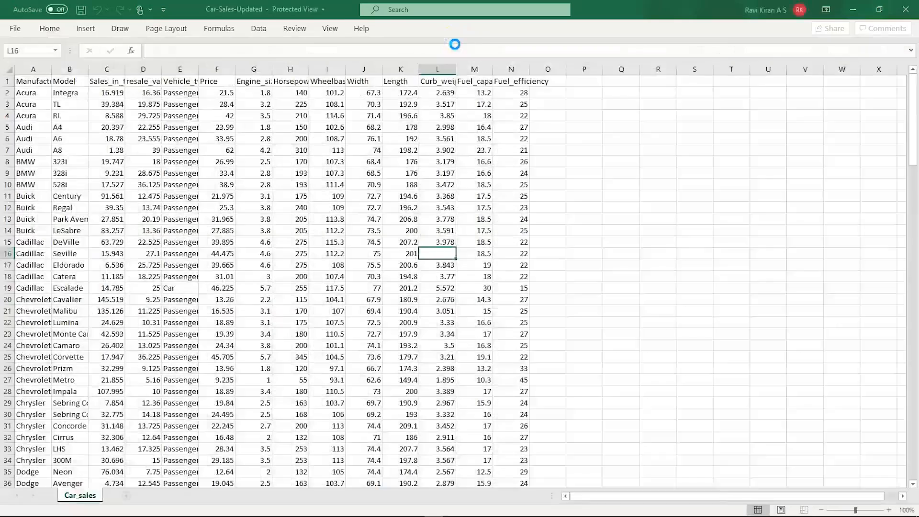
click(447, 297)
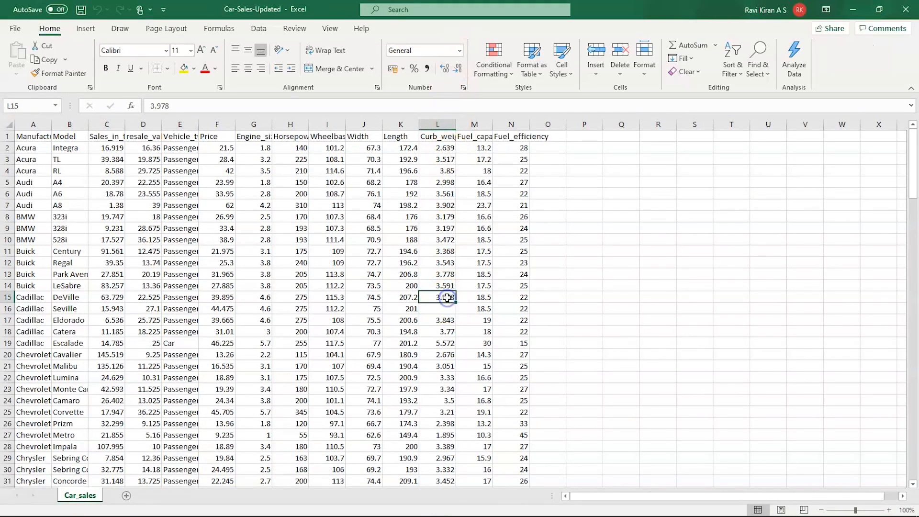
drag(456, 302, 456, 314)
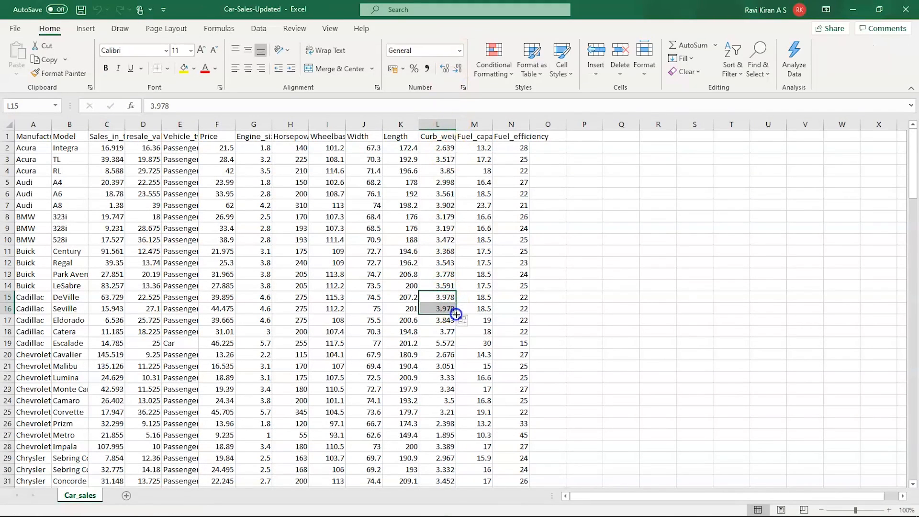
double_click(446, 309)
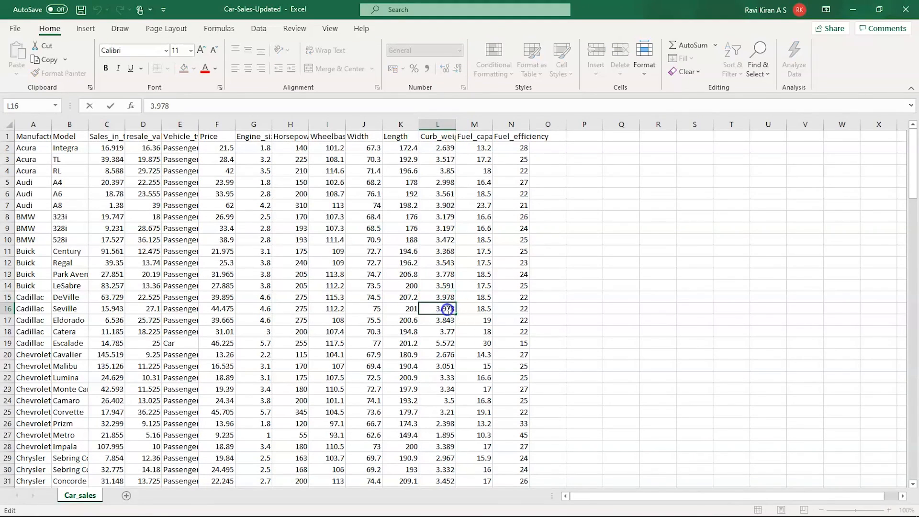
double_click(446, 309)
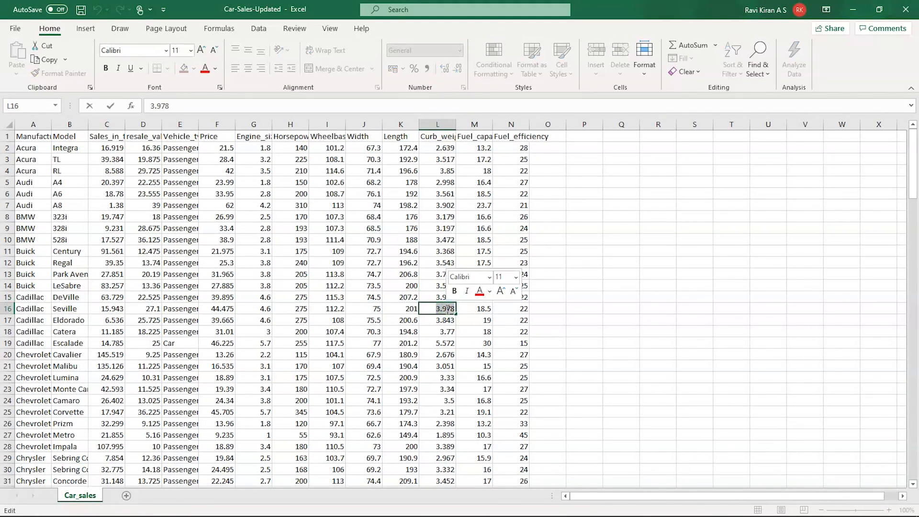
click(448, 309)
key(BackSpace)
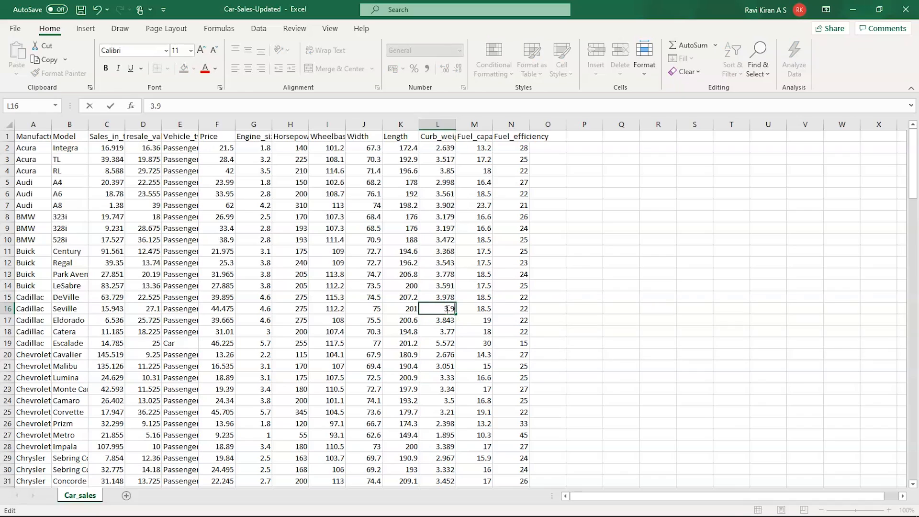
text(567)
click(367, 310)
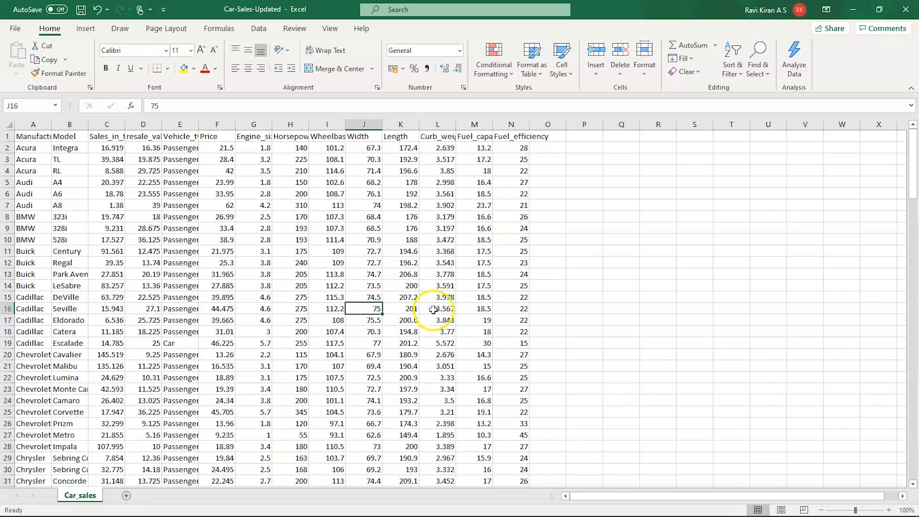
- Scroll down and select the empty Fuel_efficiency cell N38
scroll(365, 344, down, 4)
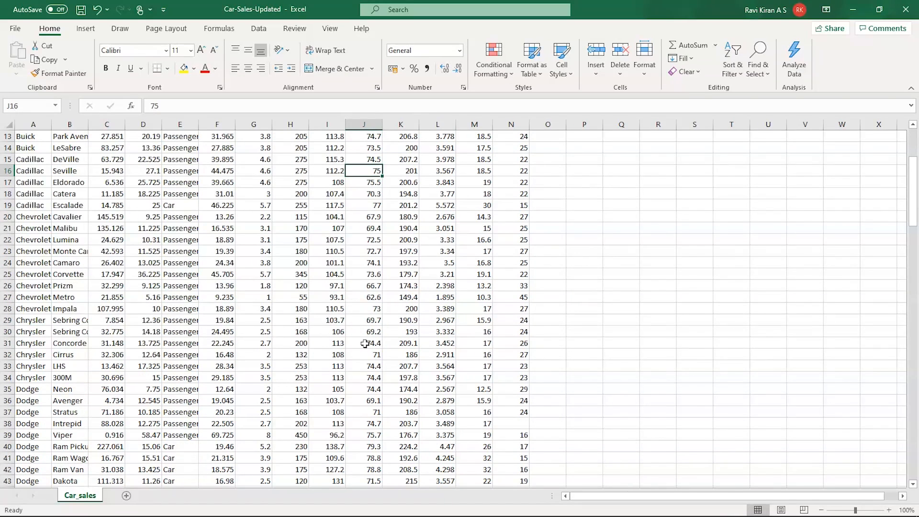
scroll(364, 343, down, 1)
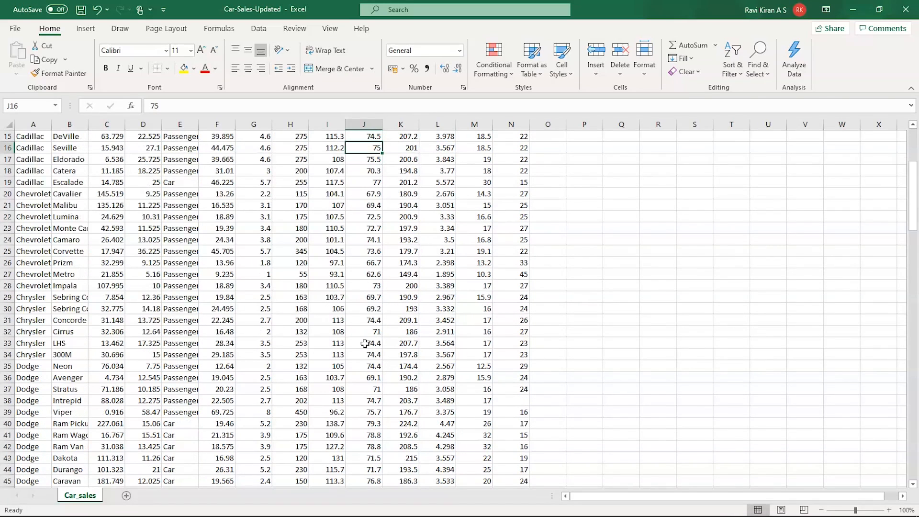
click(518, 399)
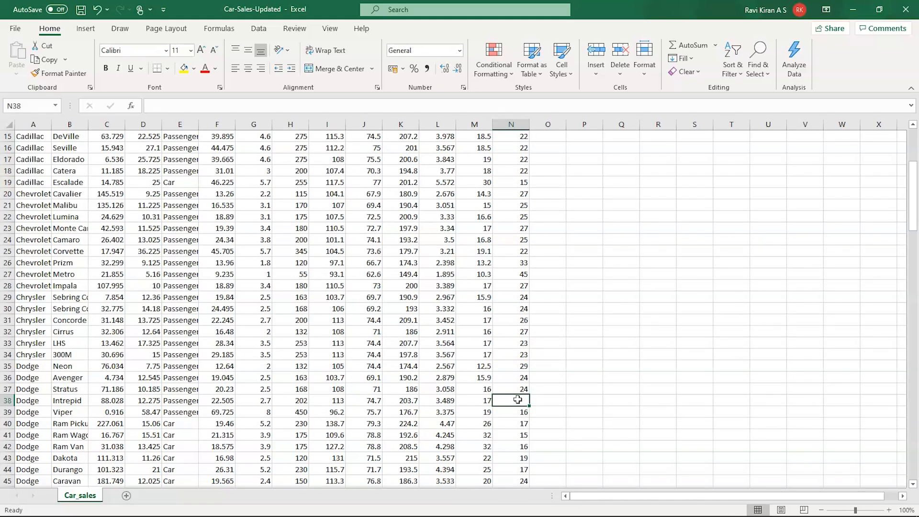
text(2)
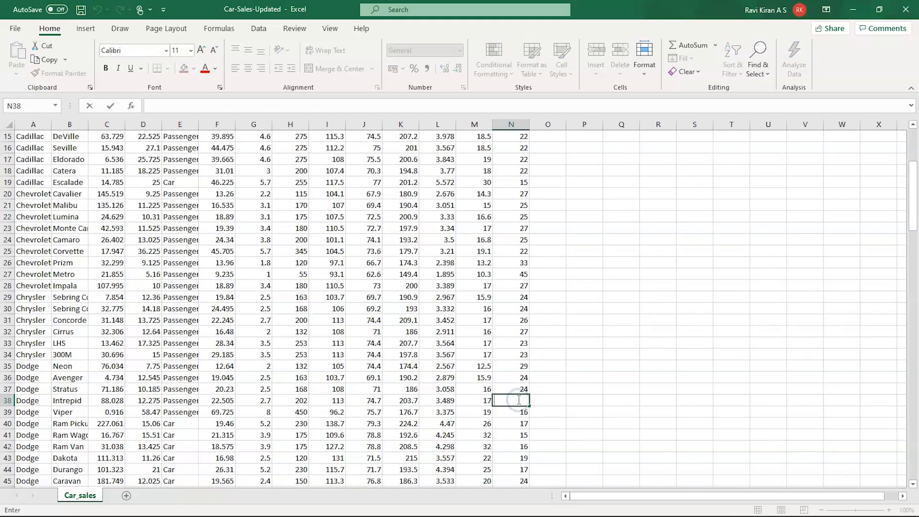
text(1)
click(550, 412)
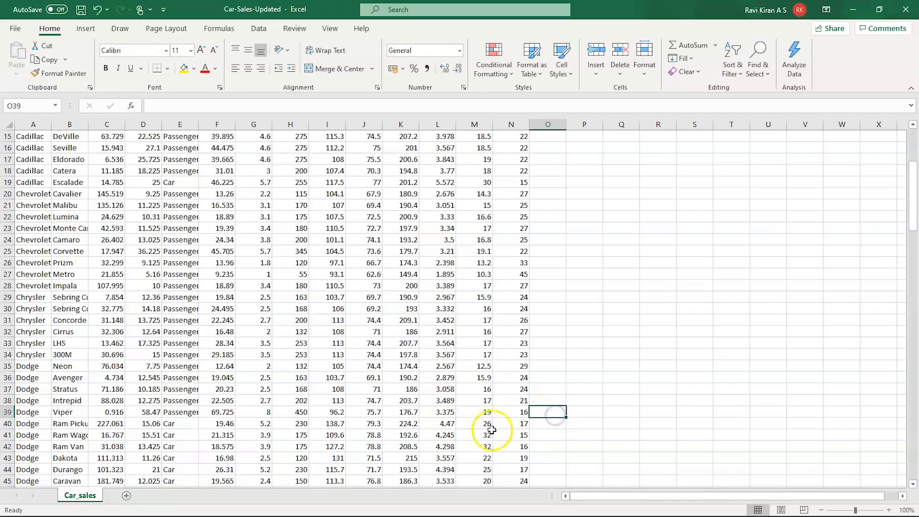
scroll(491, 429, down, 6)
scroll(482, 432, down, 13)
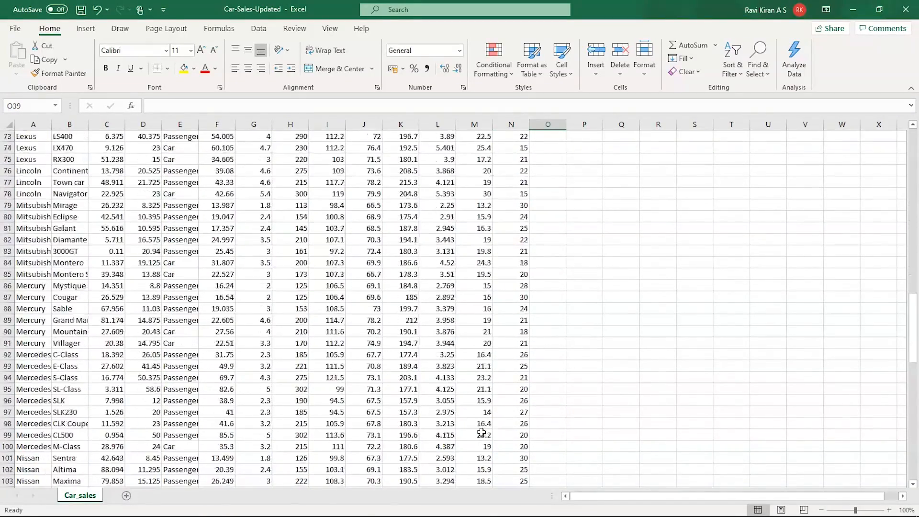
scroll(482, 432, down, 3)
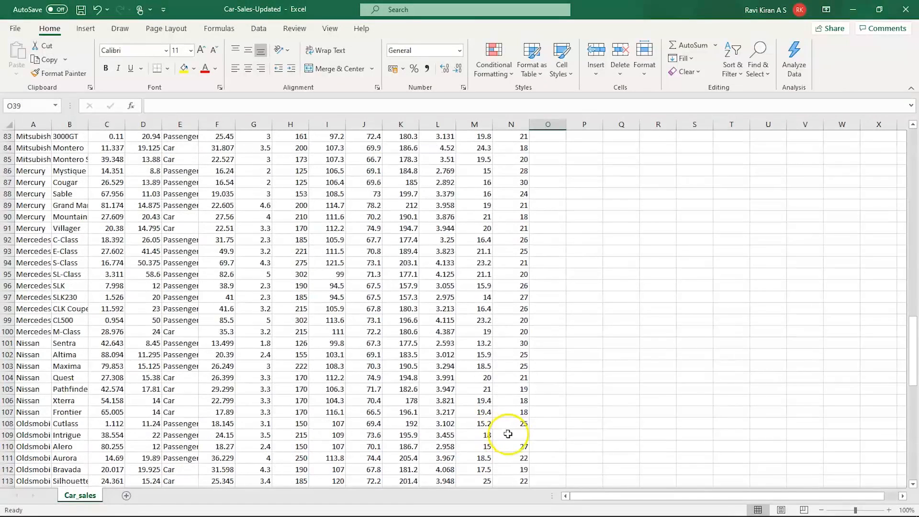
click(507, 433)
text(20)
scroll(512, 436, down, 1)
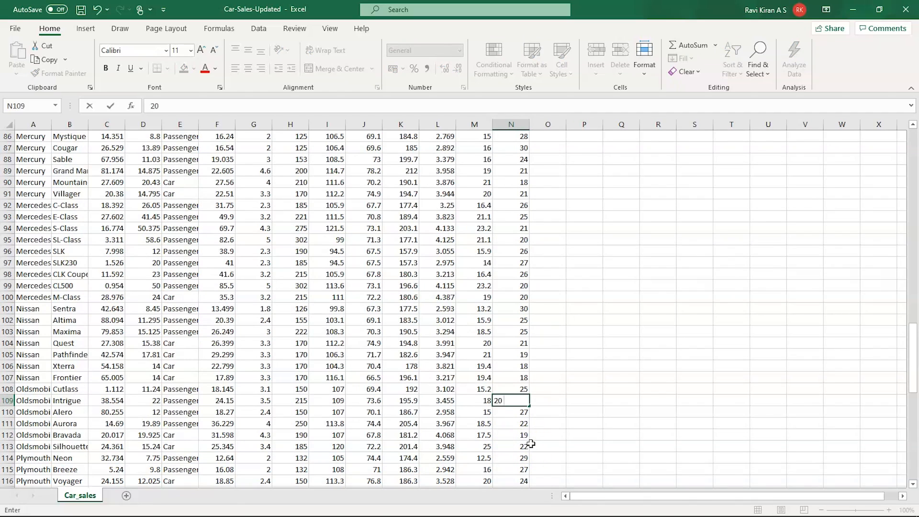
click(531, 444)
scroll(530, 443, down, 4)
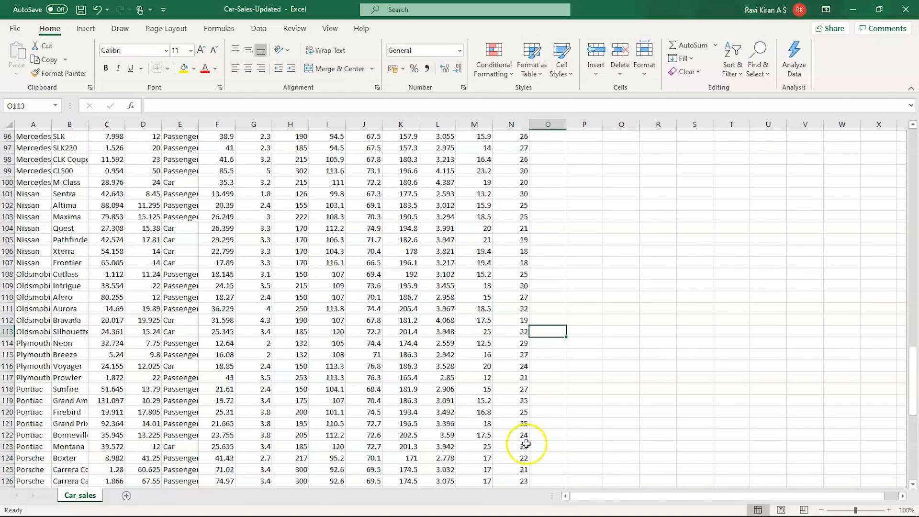
scroll(481, 448, down, 11)
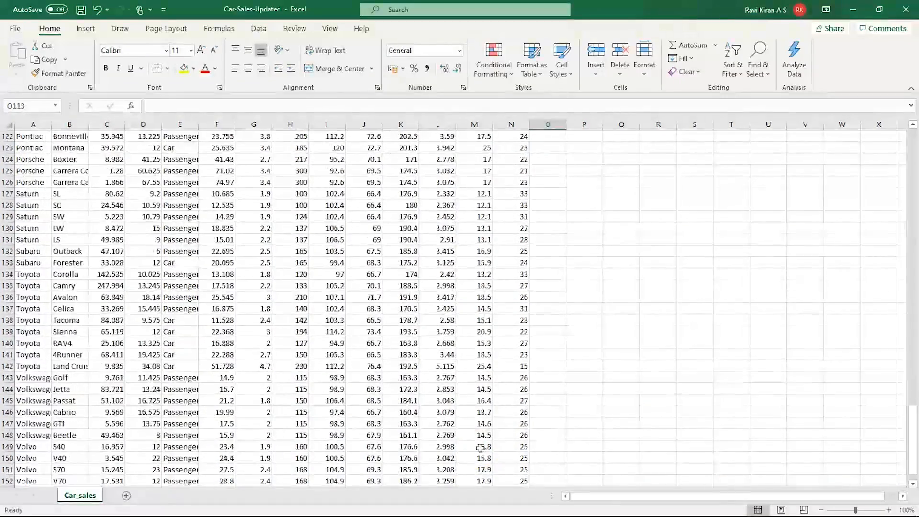
scroll(480, 448, down, 2)
scroll(481, 448, up, 6)
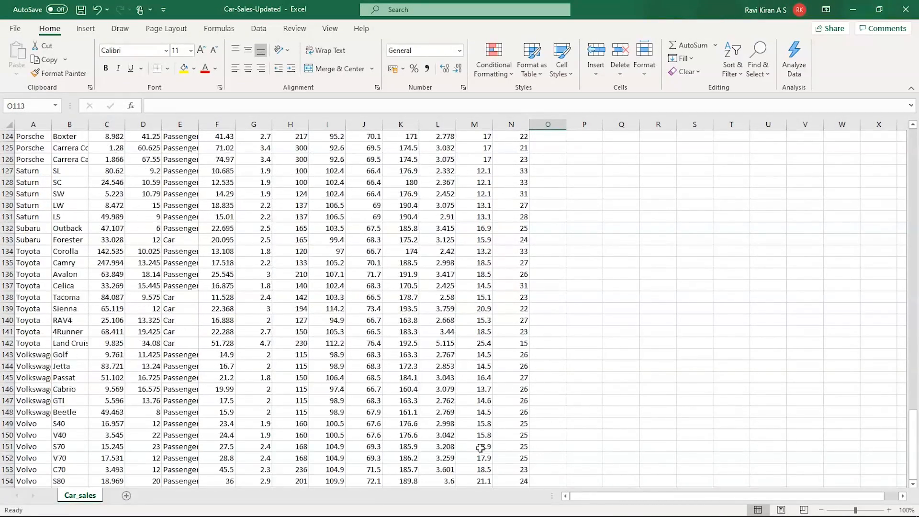
scroll(480, 448, up, 3)
scroll(480, 448, up, 8)
scroll(481, 448, up, 20)
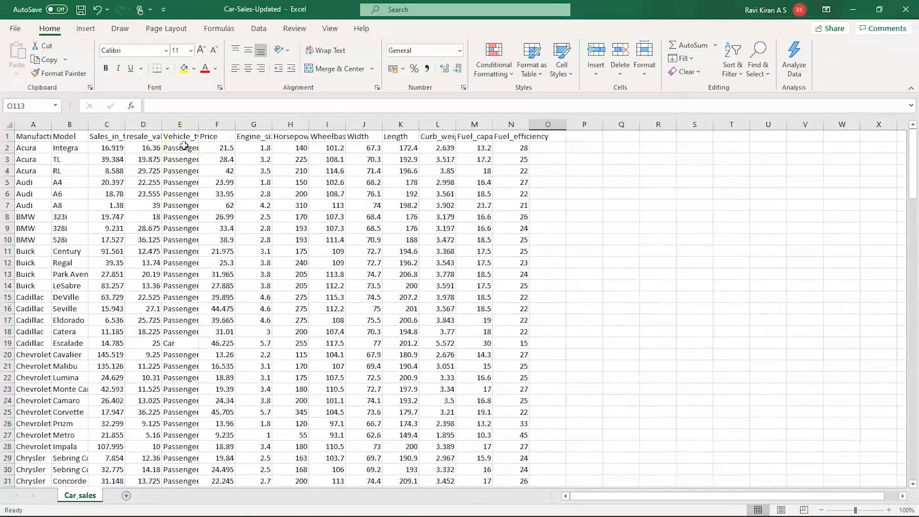
- Save as Excel Workbook (.xlsx) over Car-Sales-Updated in Downloads, then close Excel
click(25, 31)
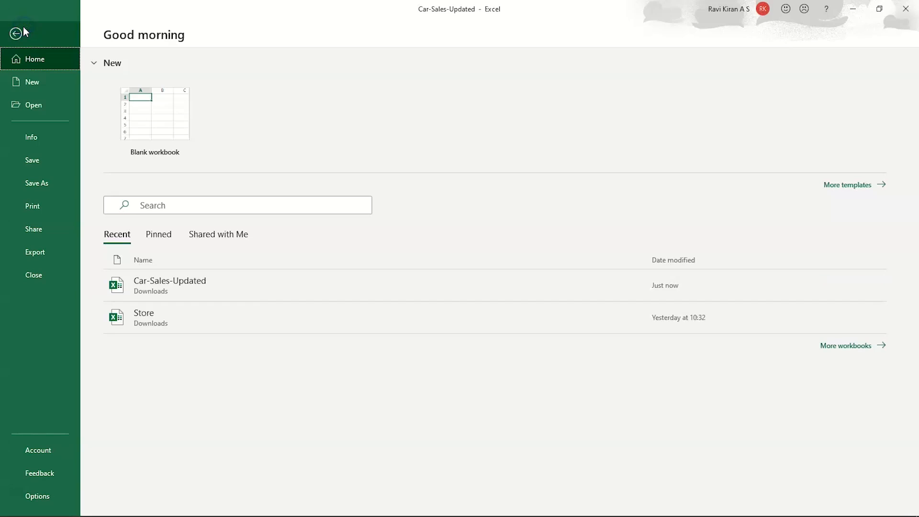
click(34, 183)
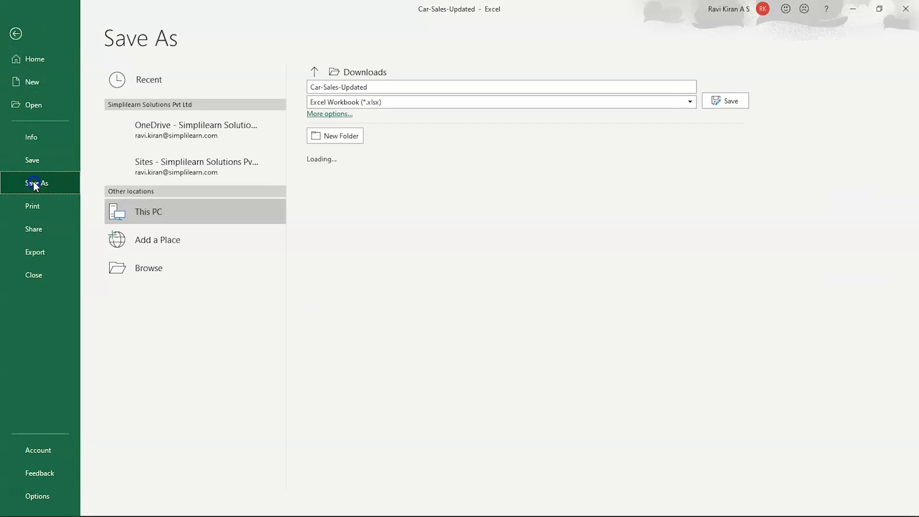
click(385, 101)
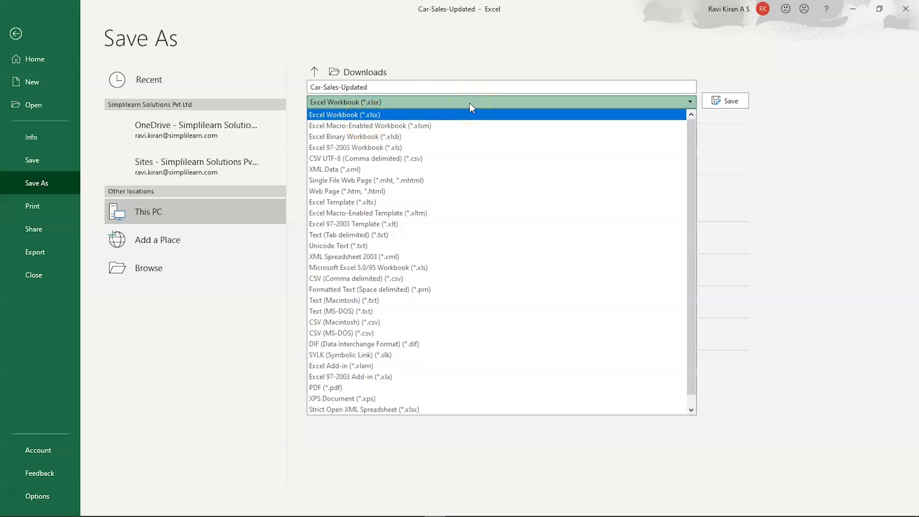
click(731, 104)
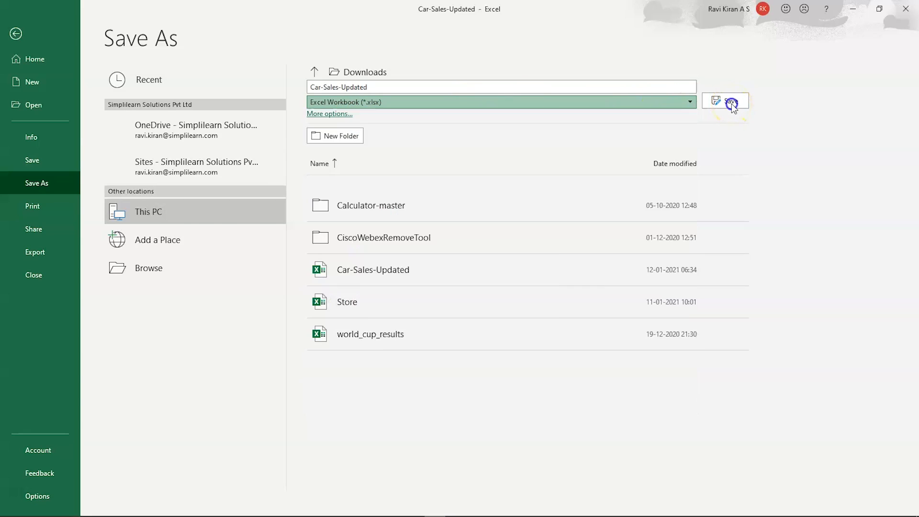
click(478, 303)
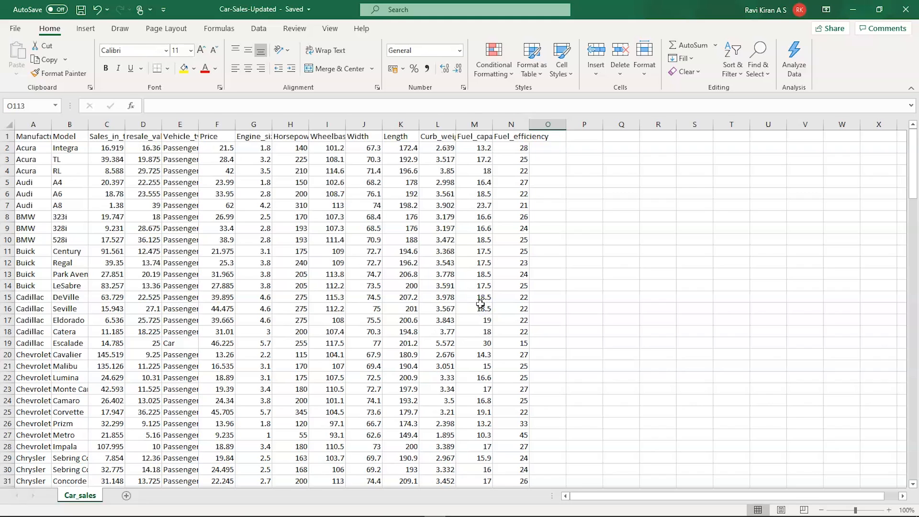
click(905, 9)
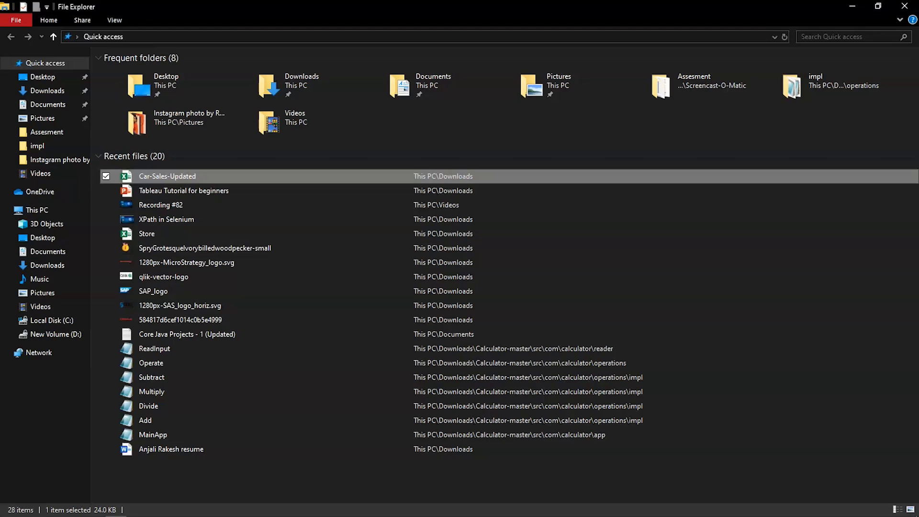
- Connect via Microsoft Excel and load the Car-Sales-Updated workbook from Downloads as the data source
key(alt+Tab)
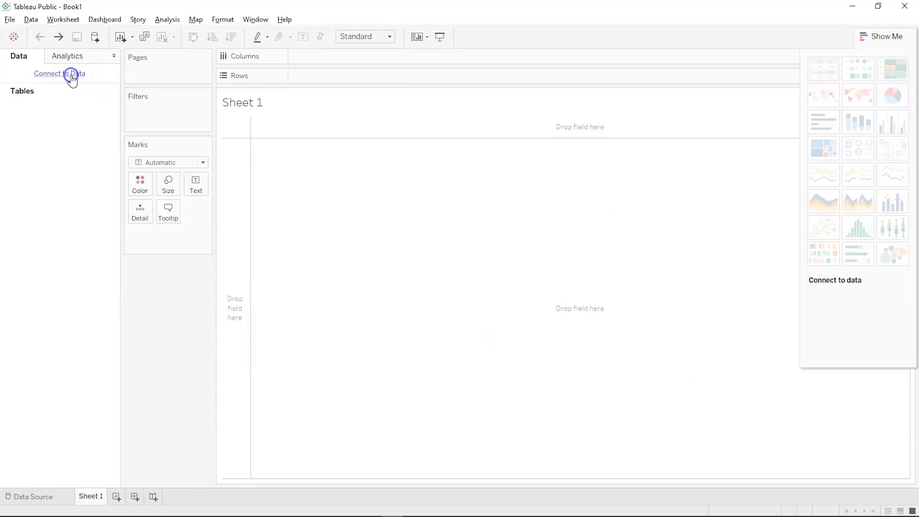
click(70, 76)
click(57, 93)
click(59, 74)
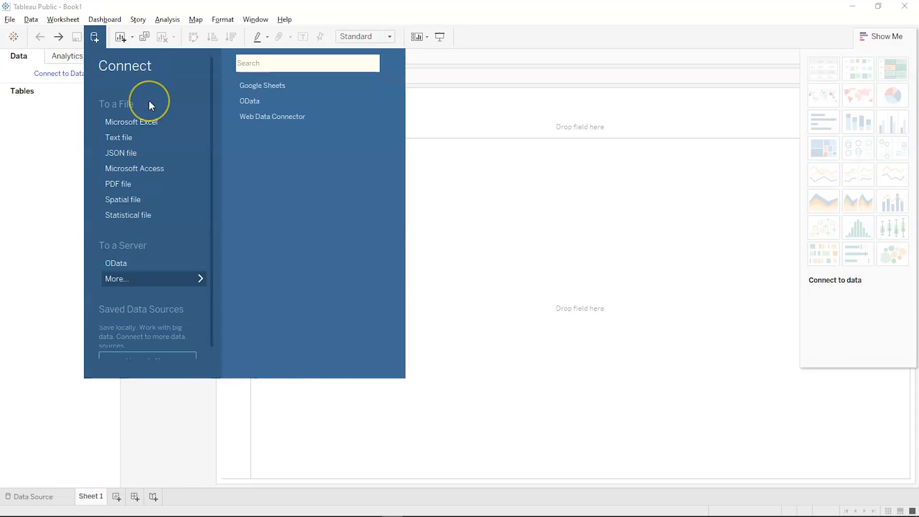
click(141, 122)
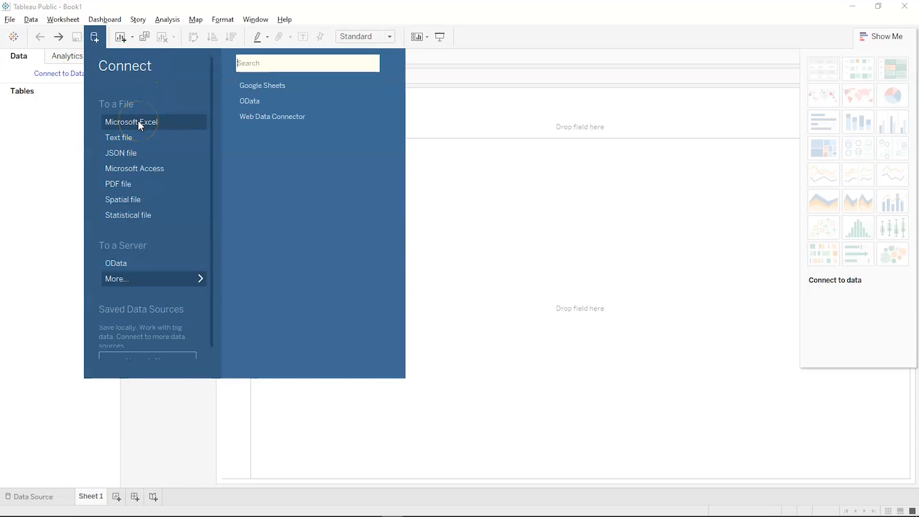
click(138, 121)
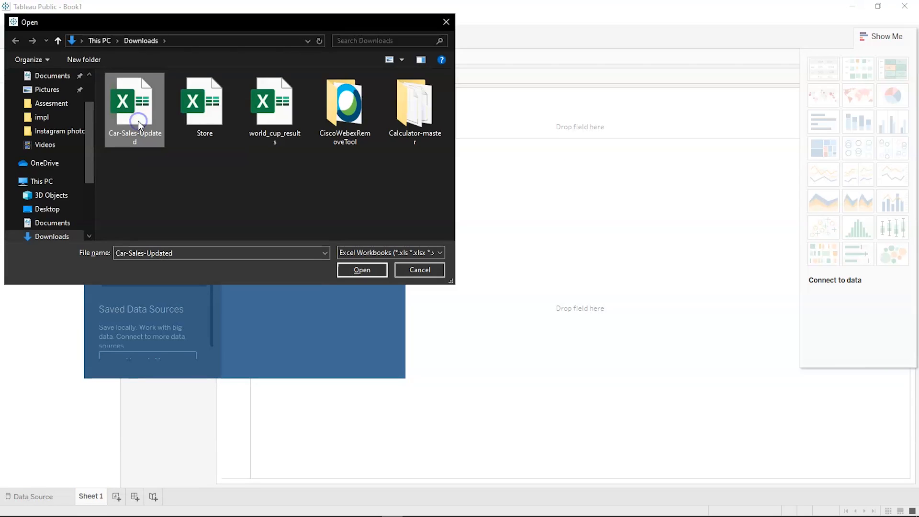
click(355, 269)
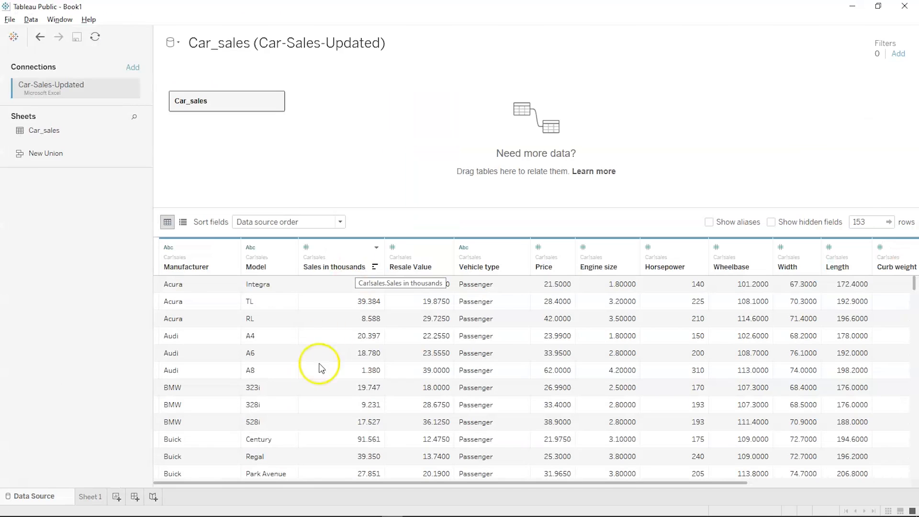
- Scroll through the 153 Car_sales rows in the data grid, then go to Sheet 1
scroll(307, 403, down, 3)
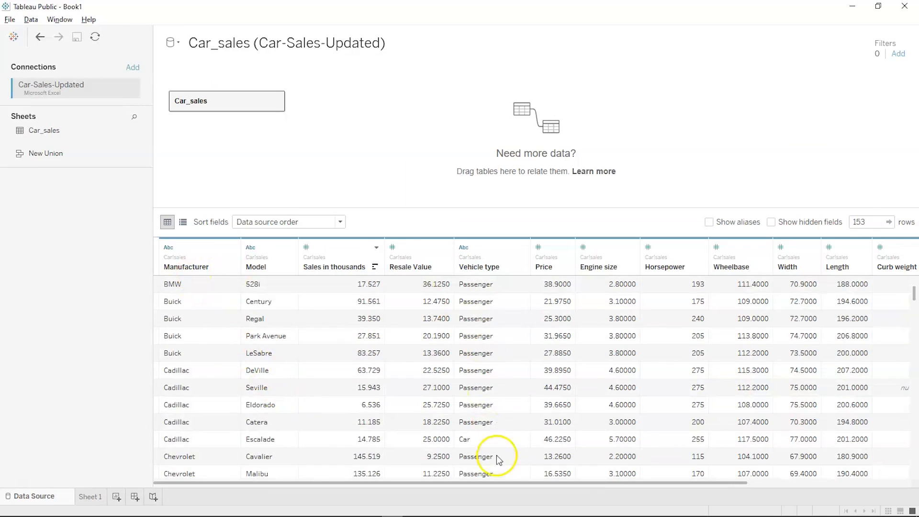
scroll(405, 432, down, 5)
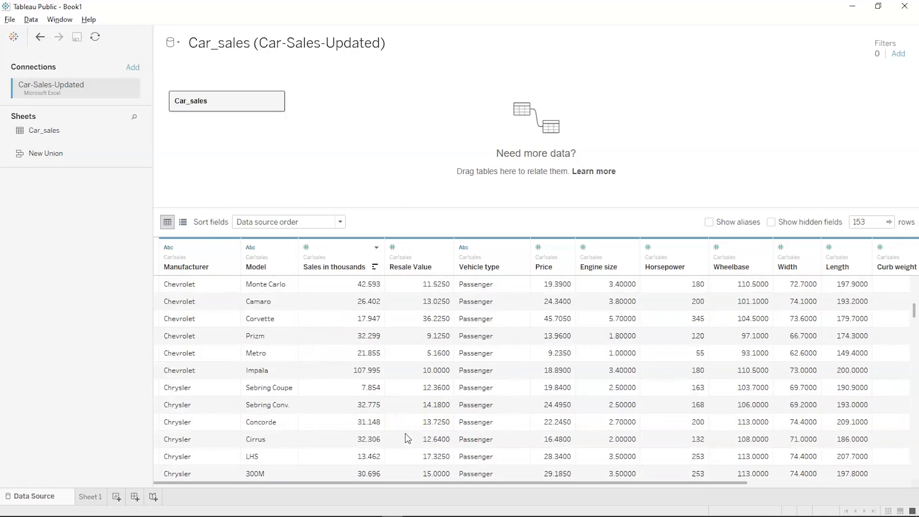
scroll(405, 439, down, 3)
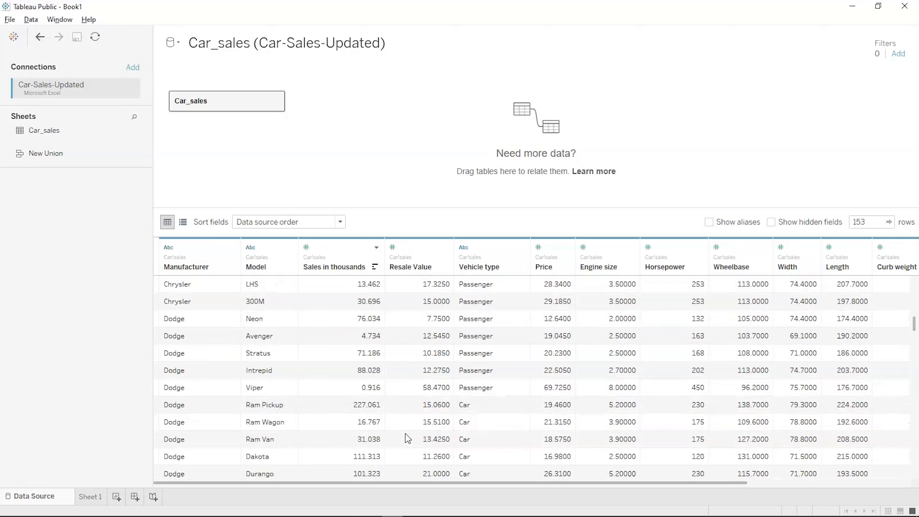
click(91, 497)
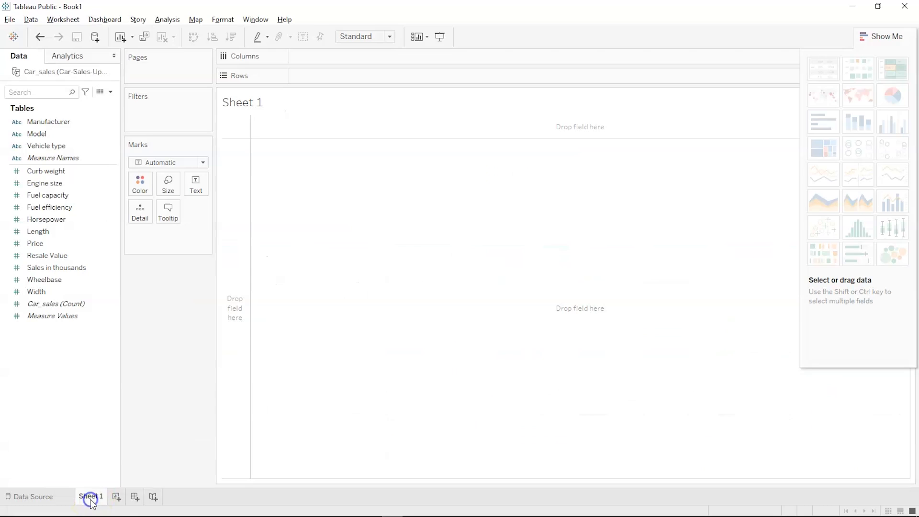
click(63, 316)
click(103, 256)
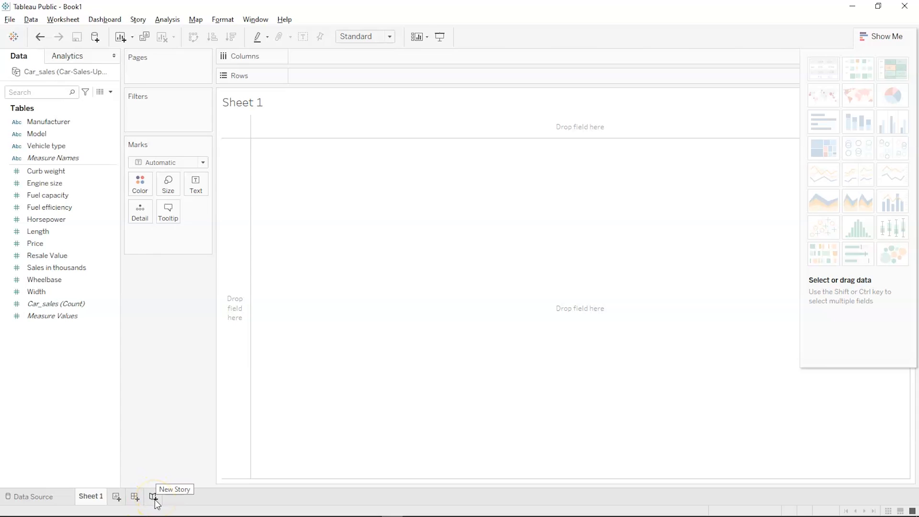
mouse_move(102, 500)
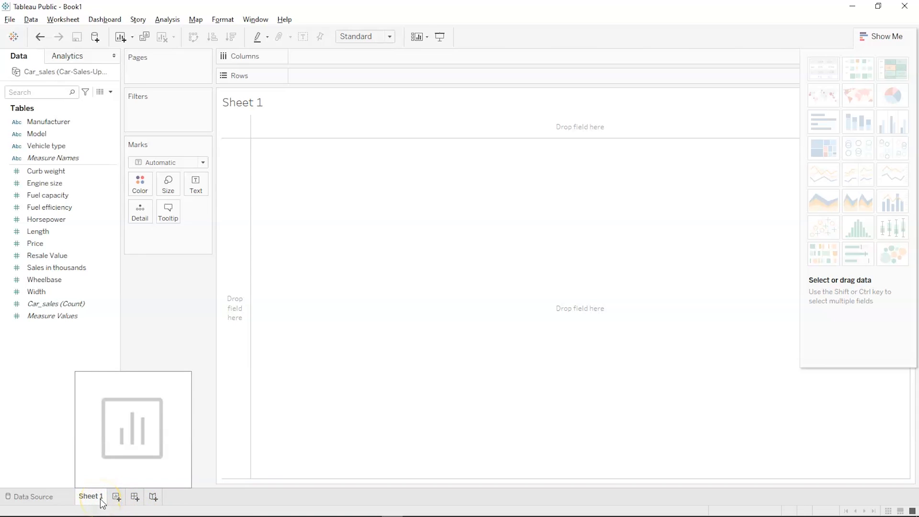
click(134, 498)
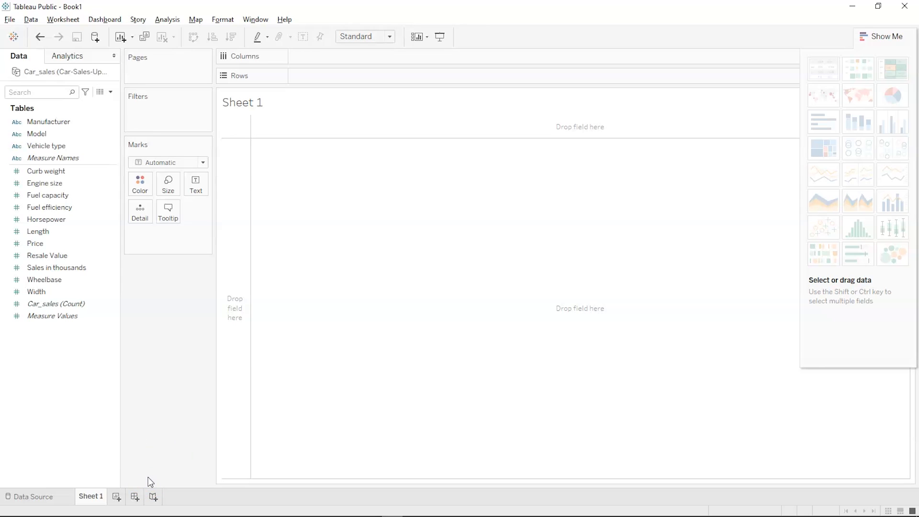
mouse_move(98, 497)
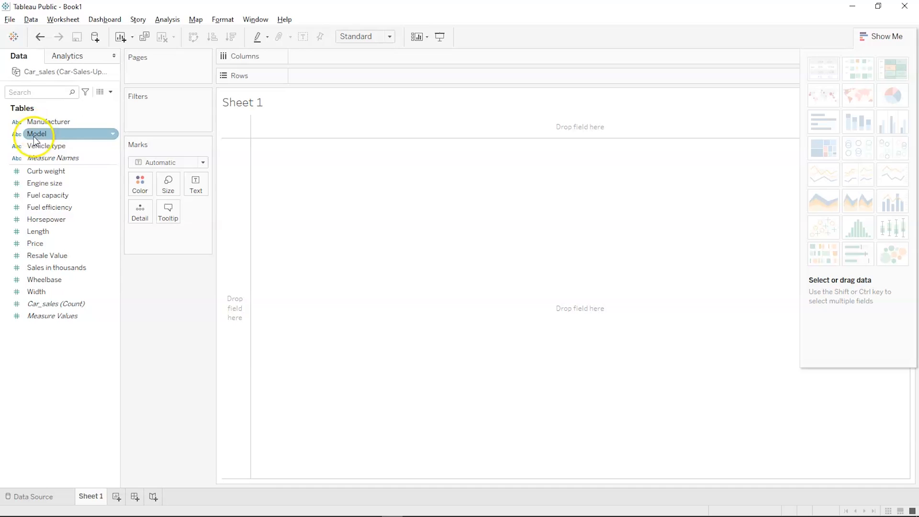
click(21, 124)
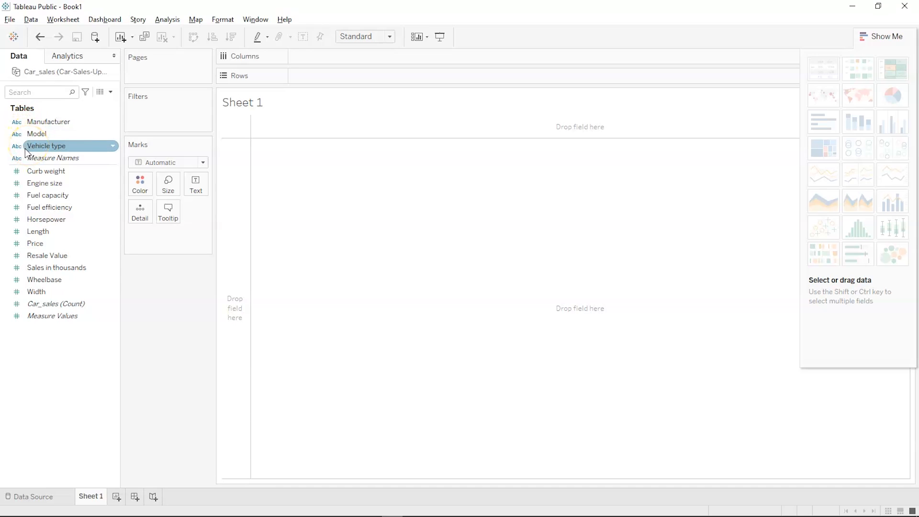
click(16, 126)
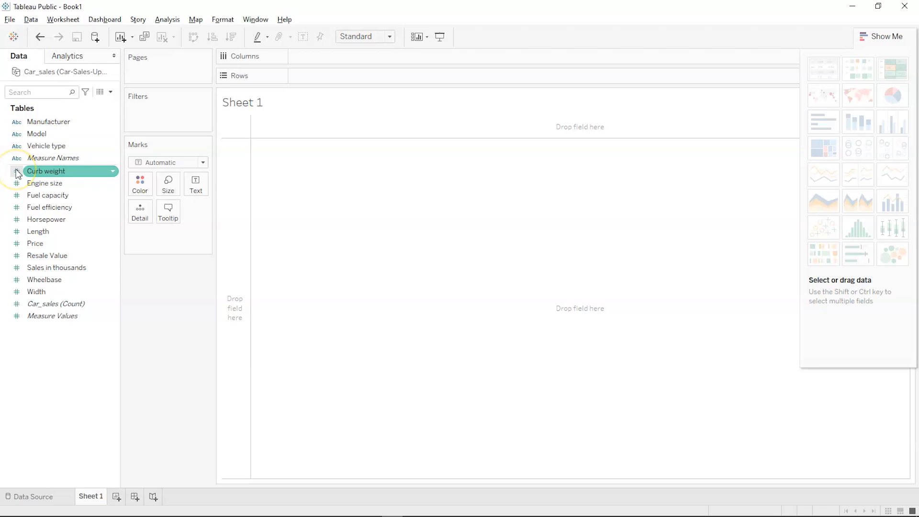
click(33, 185)
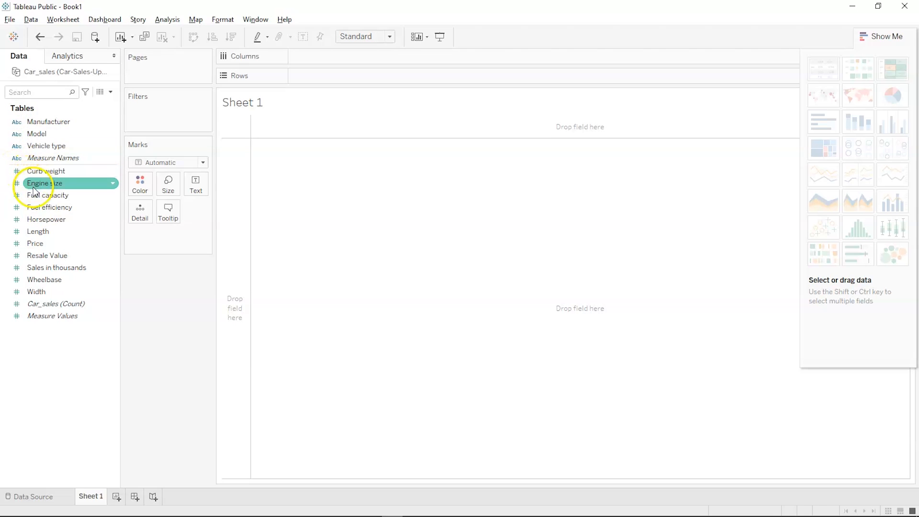
click(42, 195)
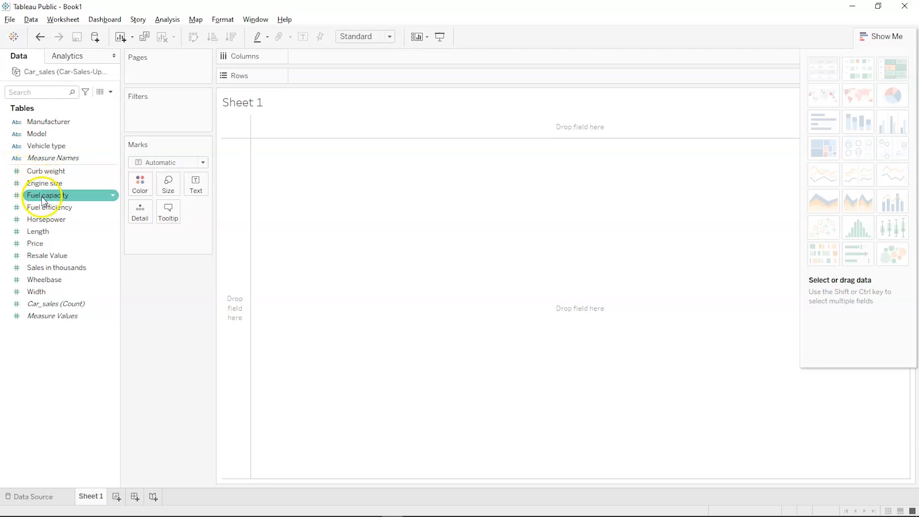
click(40, 206)
click(38, 219)
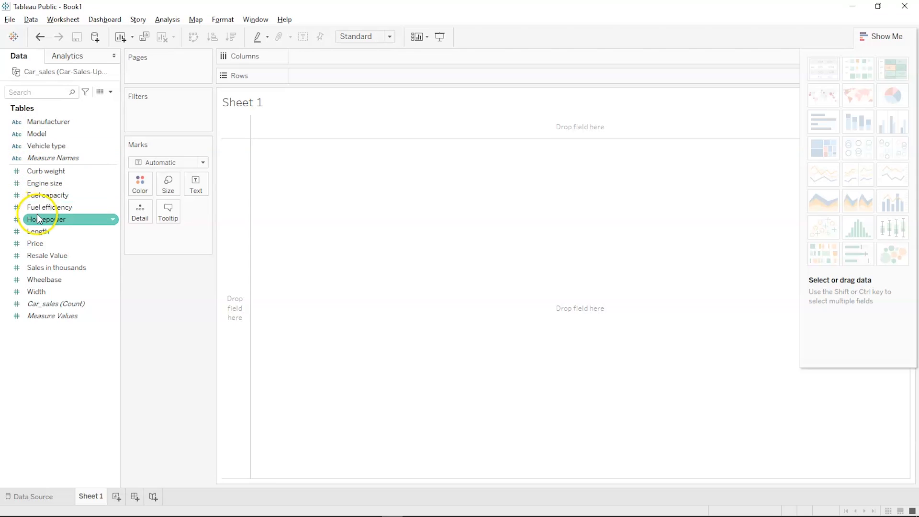
click(38, 231)
click(36, 240)
click(36, 232)
click(37, 243)
click(38, 255)
click(39, 268)
click(38, 304)
click(38, 279)
click(25, 219)
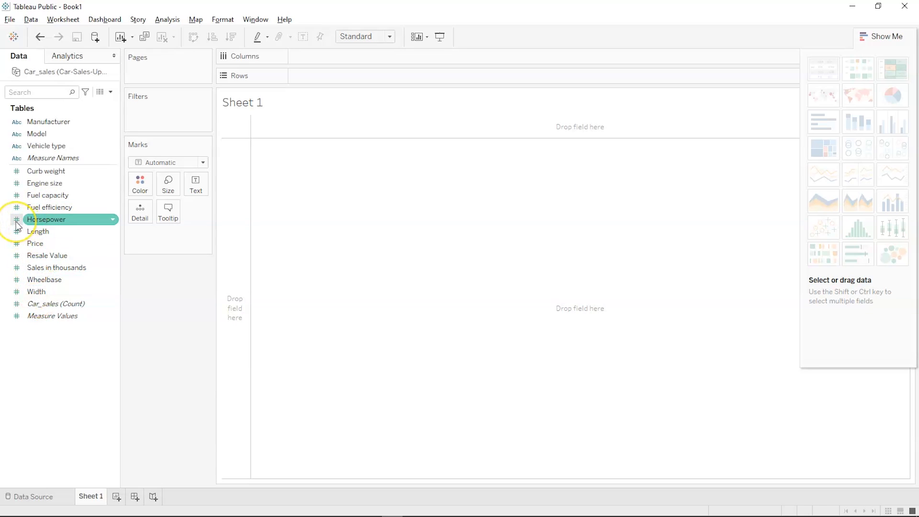
click(17, 206)
click(20, 183)
click(26, 171)
click(34, 158)
click(34, 150)
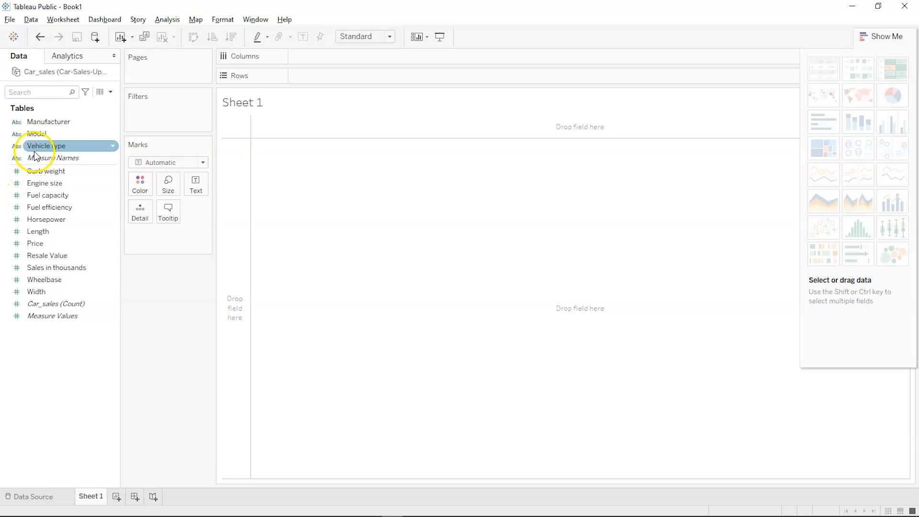
click(39, 154)
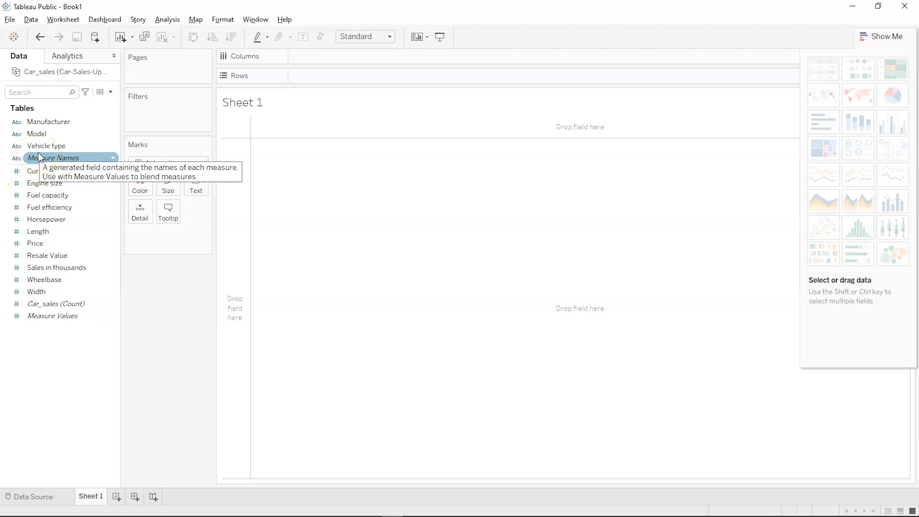
click(71, 145)
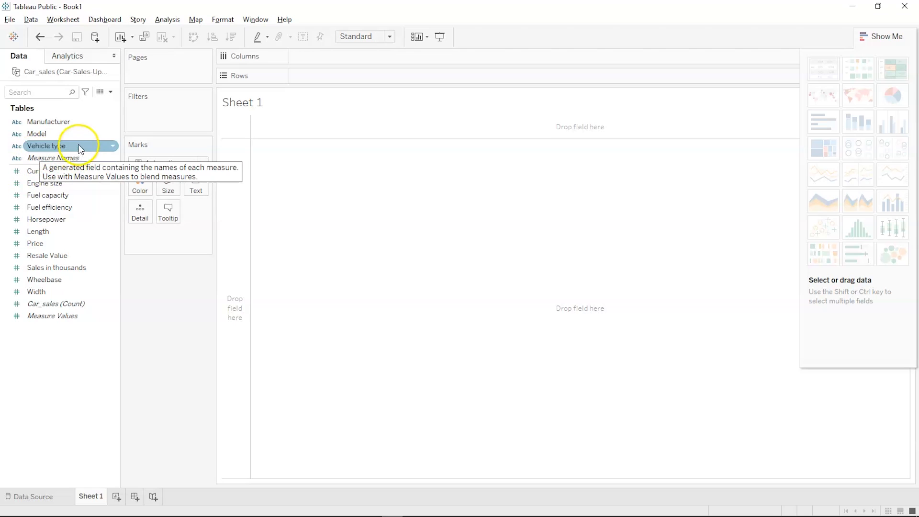
click(67, 121)
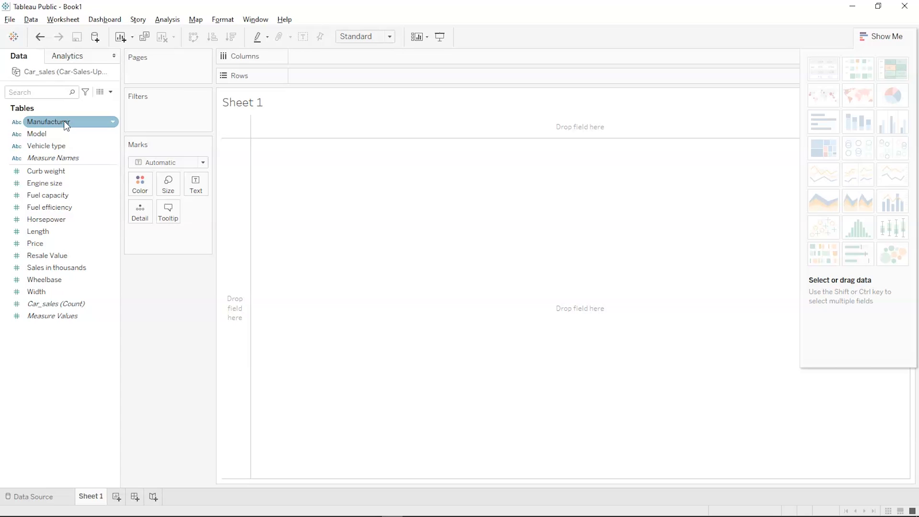
click(54, 172)
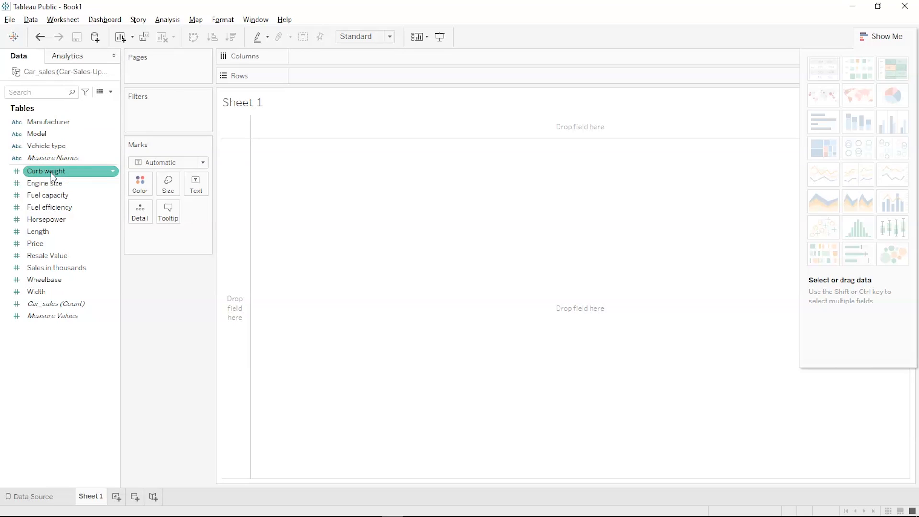
click(47, 175)
click(45, 178)
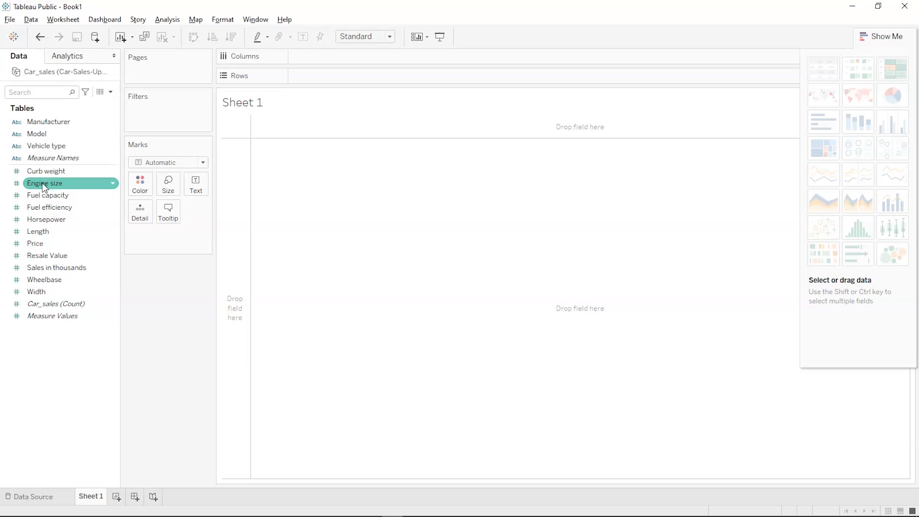
click(29, 219)
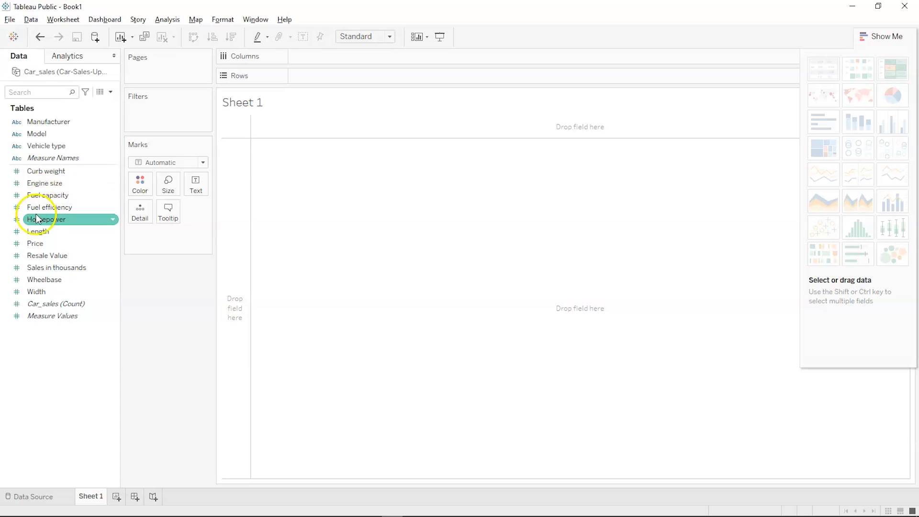
click(29, 244)
click(31, 267)
click(30, 292)
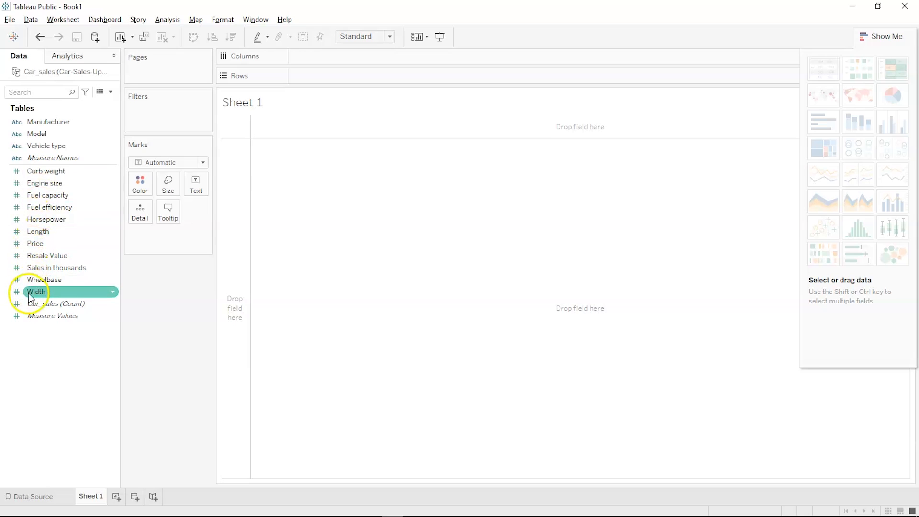
click(48, 304)
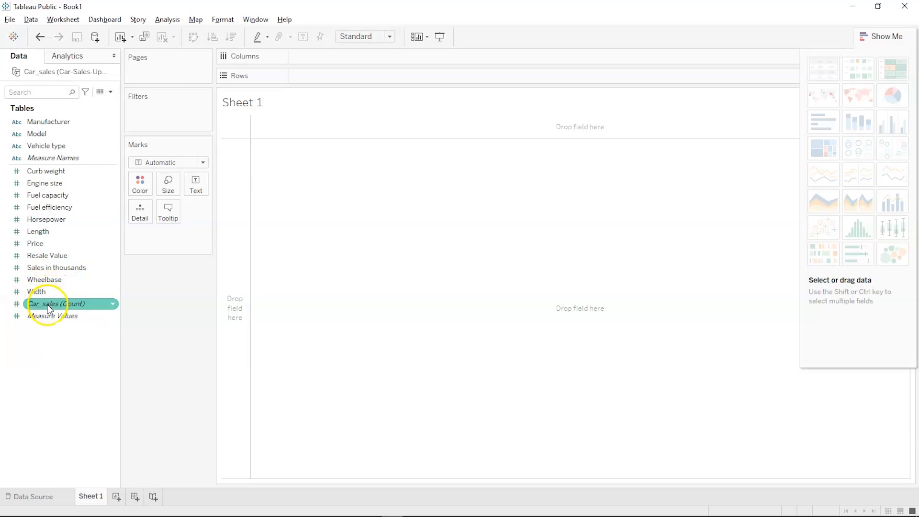
click(36, 281)
click(41, 209)
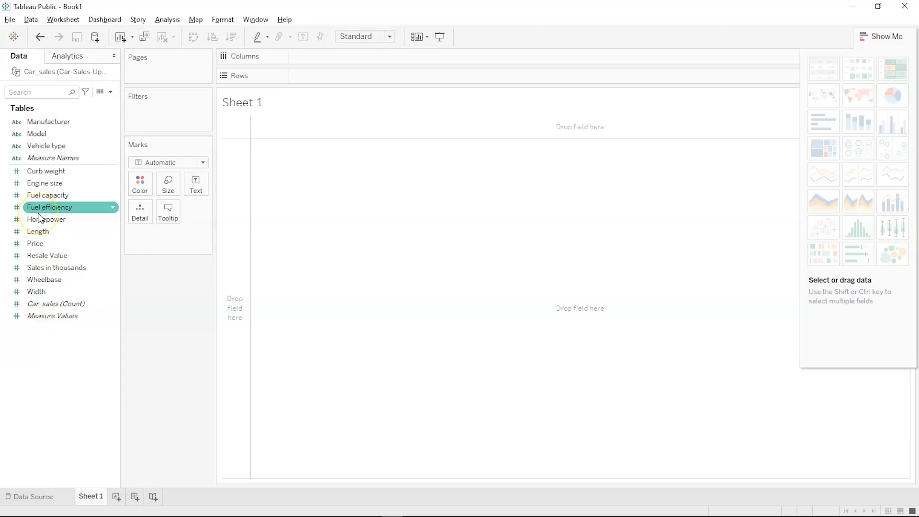
click(39, 170)
click(39, 146)
click(38, 135)
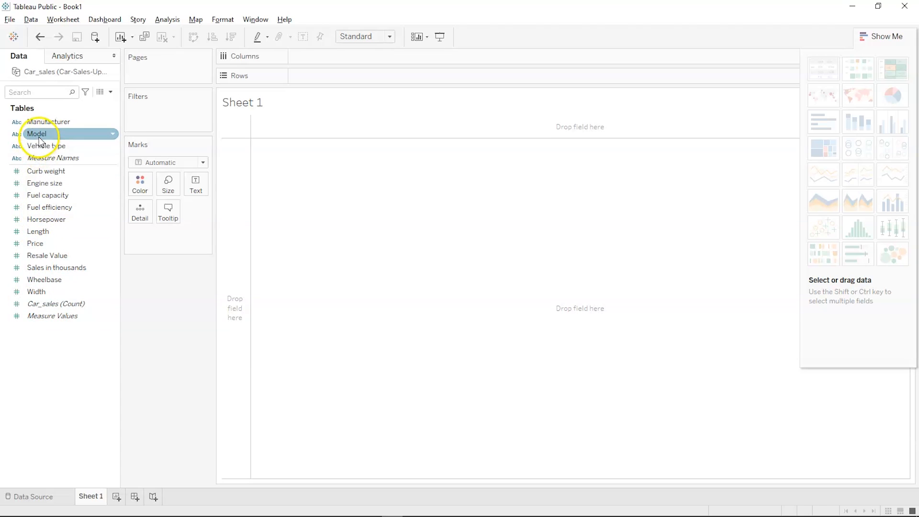
click(40, 122)
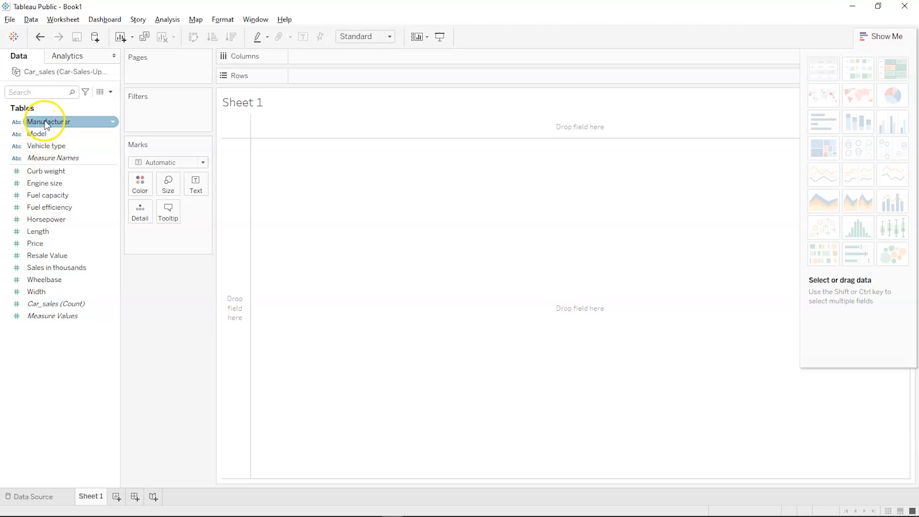
click(46, 134)
click(45, 146)
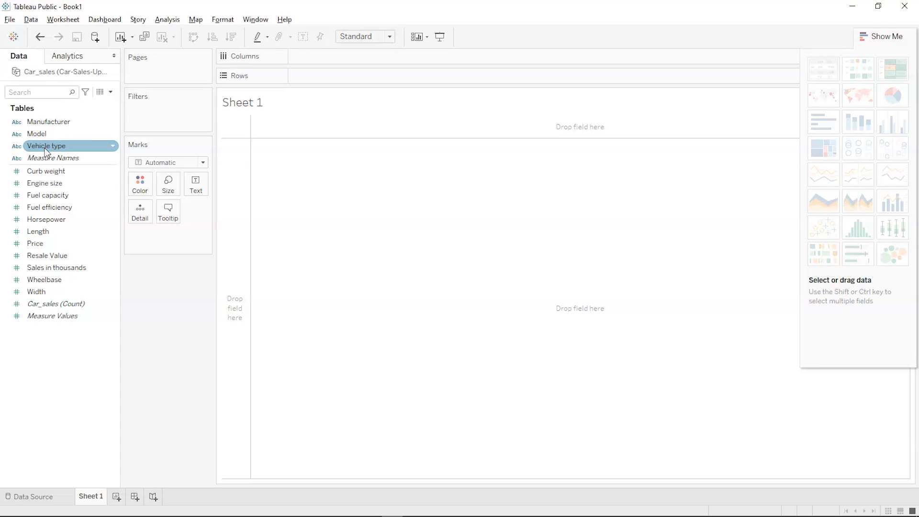
click(38, 135)
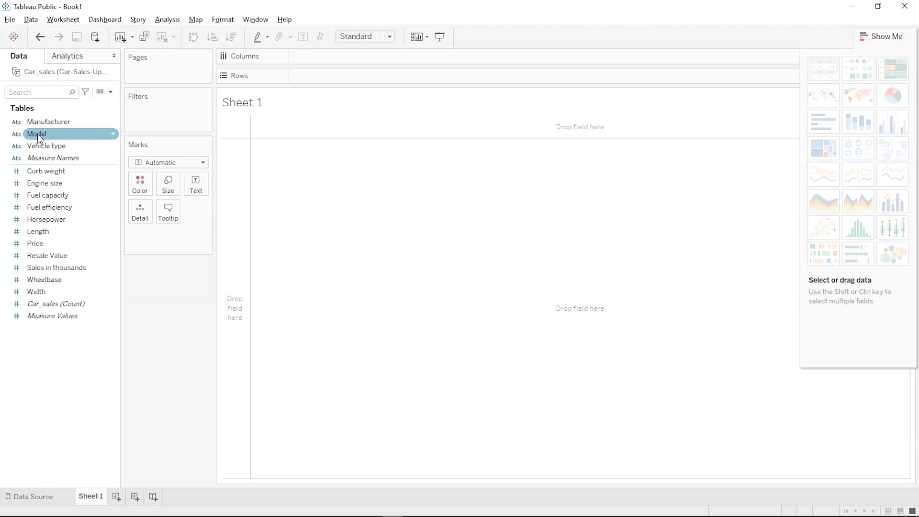
click(41, 146)
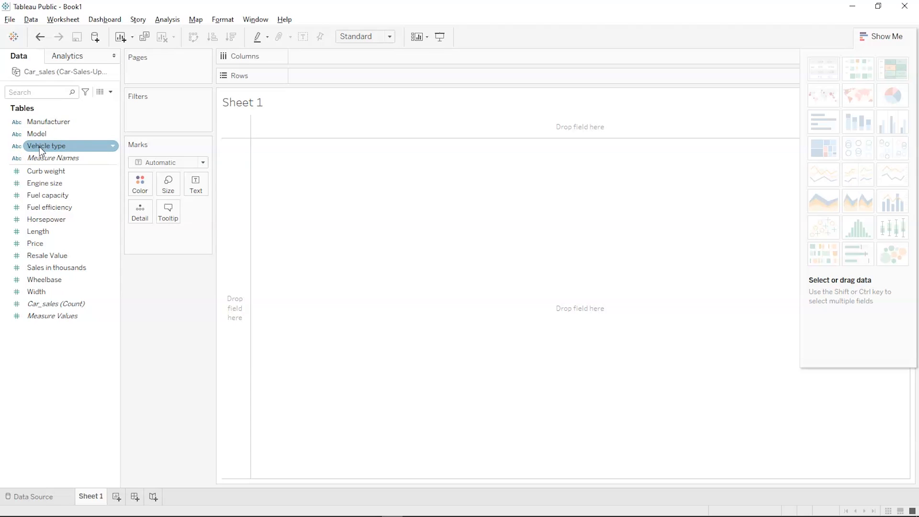
click(45, 123)
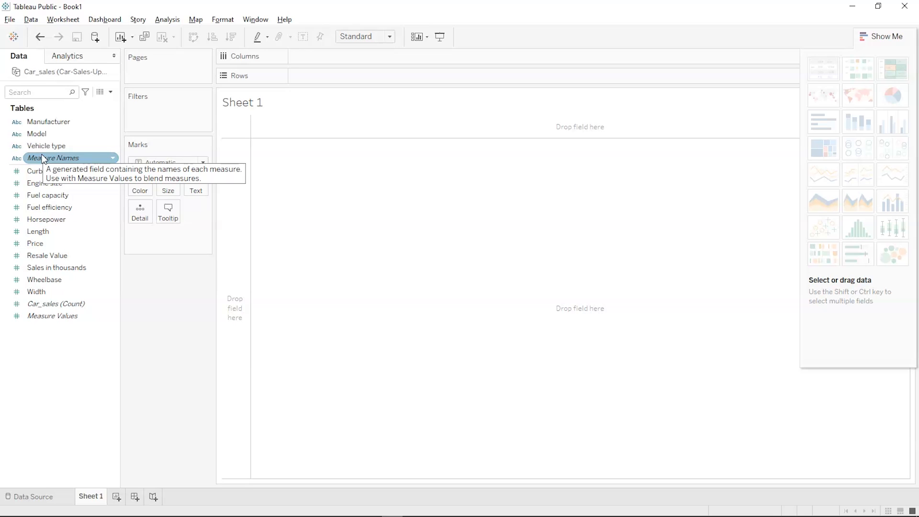
click(11, 221)
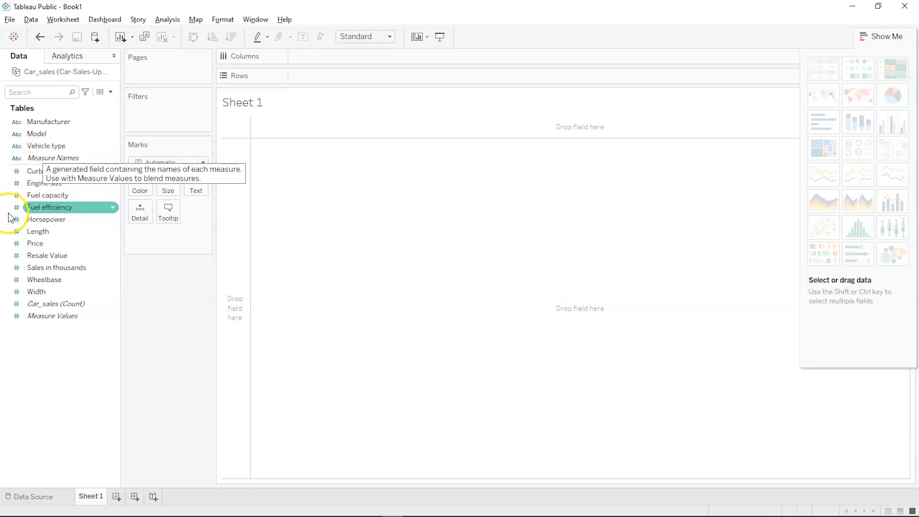
click(14, 231)
click(22, 219)
click(34, 197)
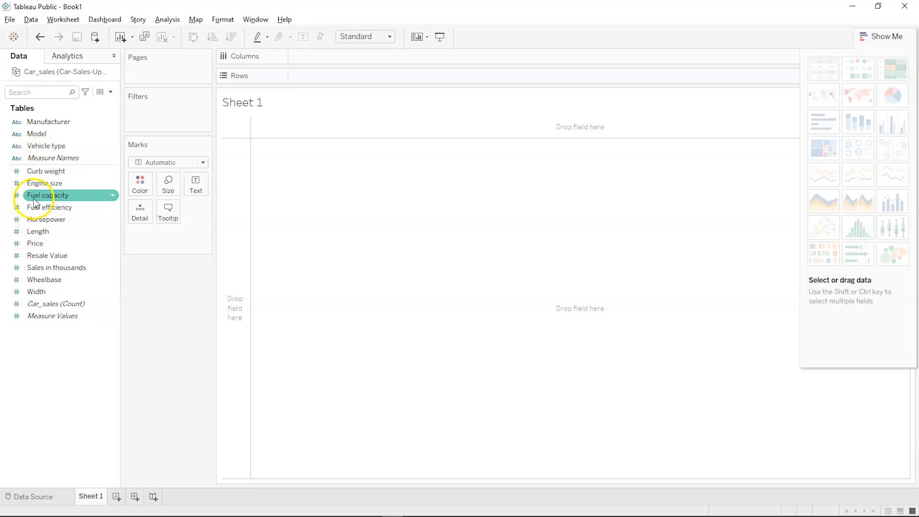
click(37, 172)
click(39, 156)
click(42, 145)
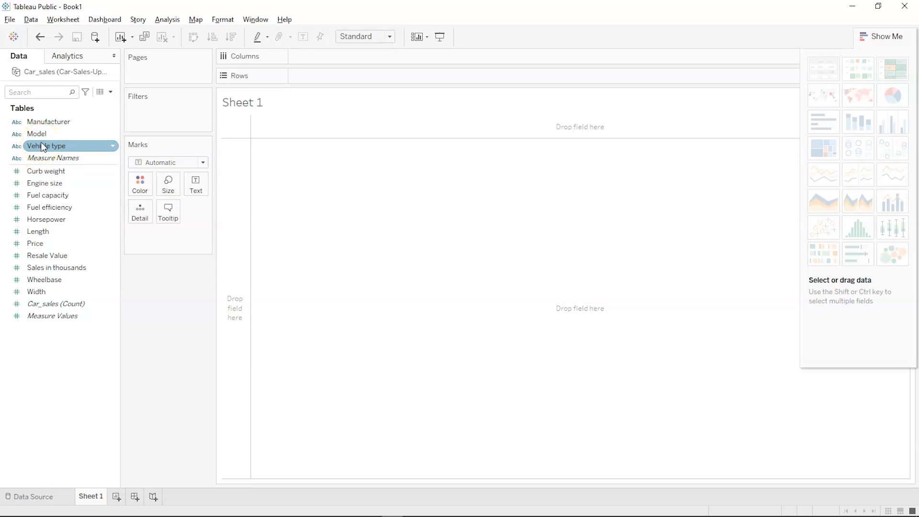
click(17, 182)
click(14, 195)
click(14, 146)
click(17, 134)
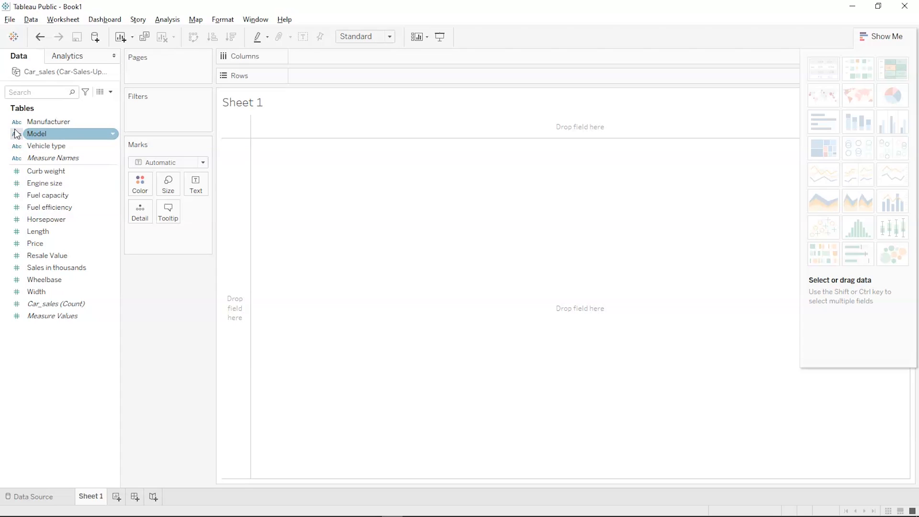
click(16, 123)
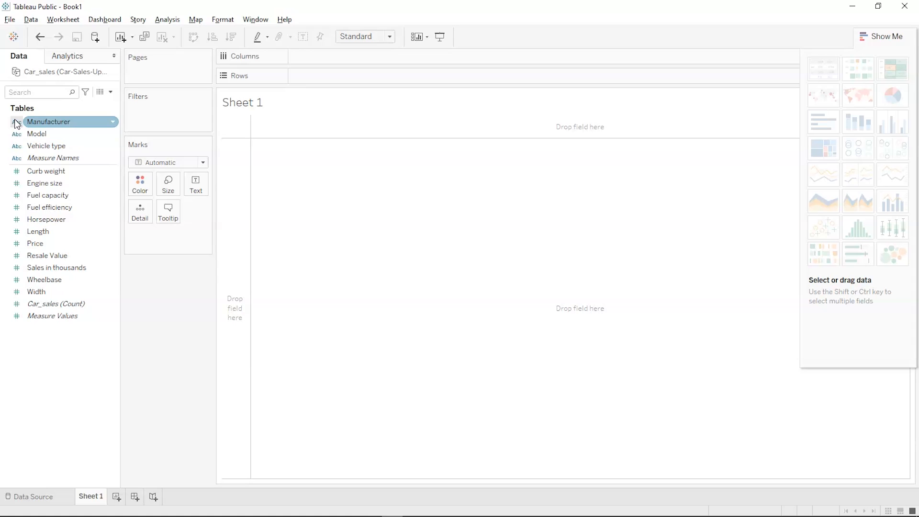
click(37, 211)
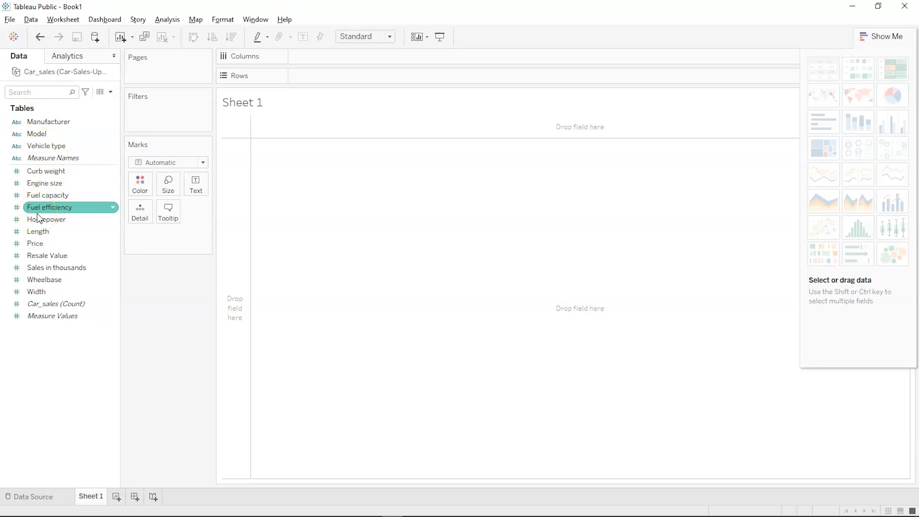
click(37, 218)
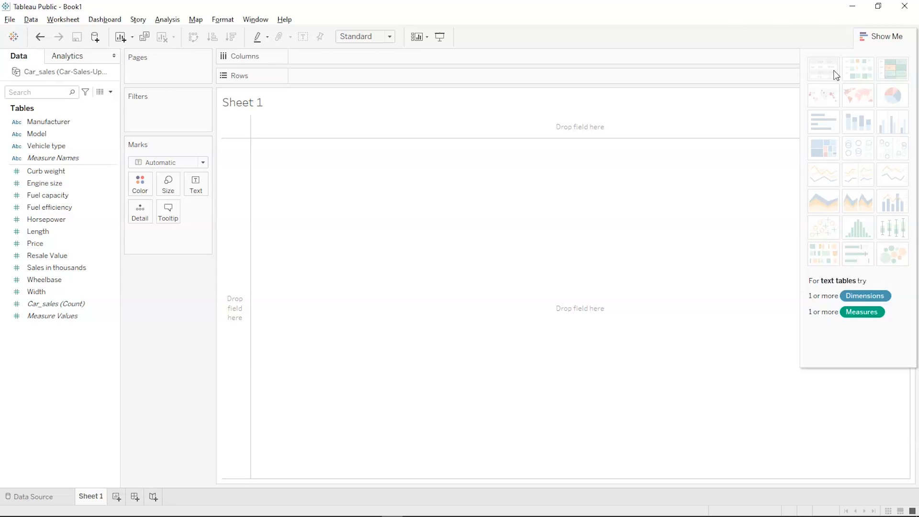
mouse_move(821, 252)
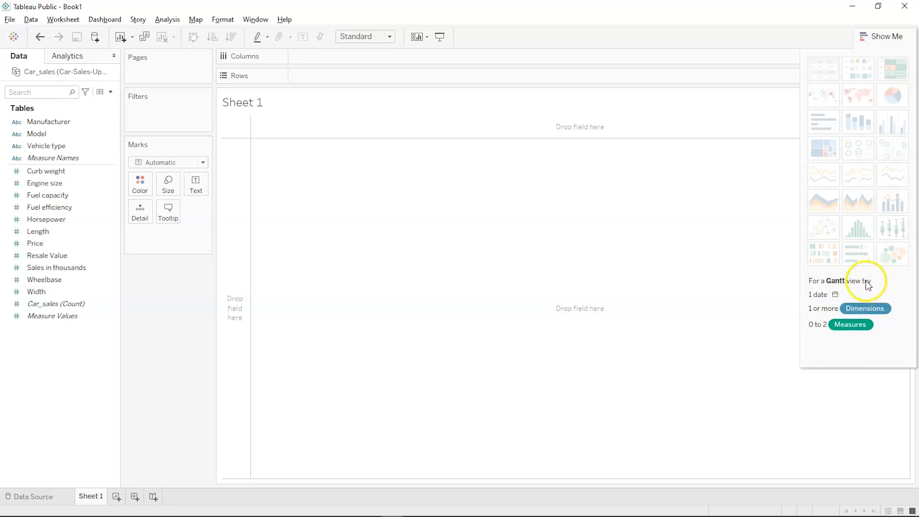
mouse_move(831, 97)
mouse_move(835, 76)
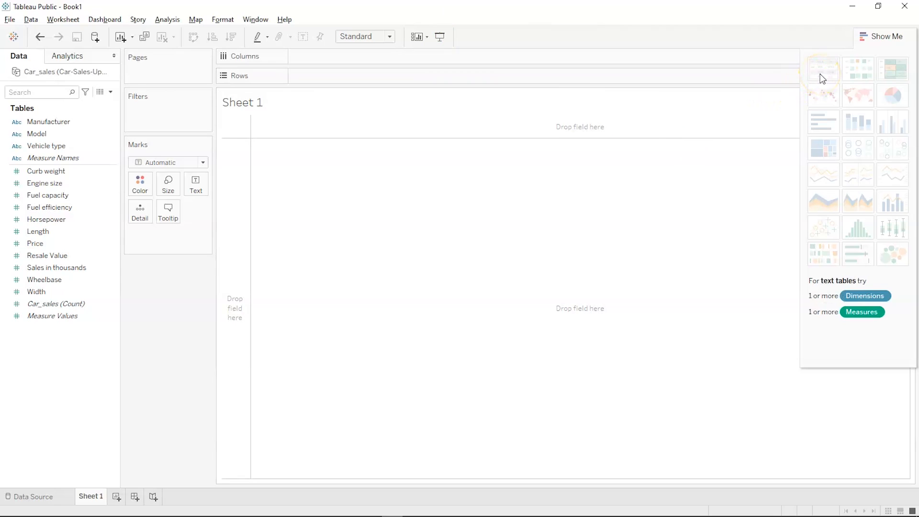
mouse_move(886, 93)
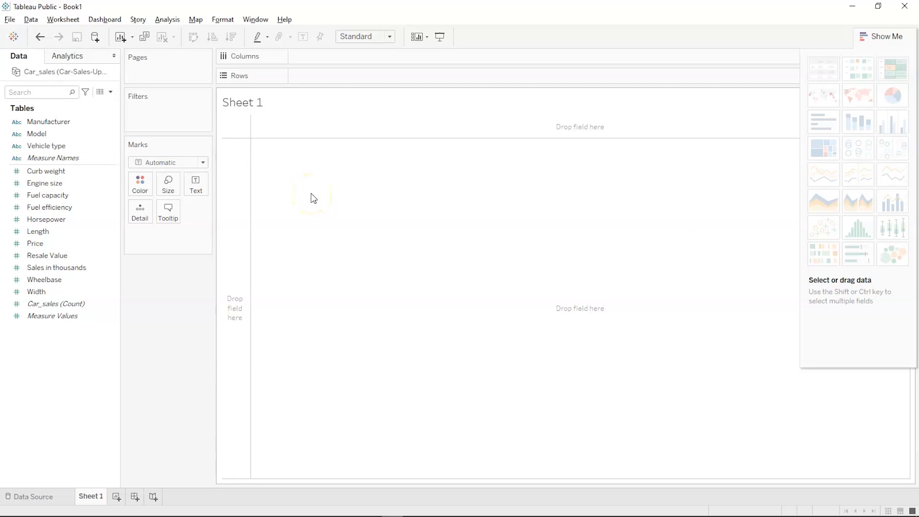
mouse_move(99, 498)
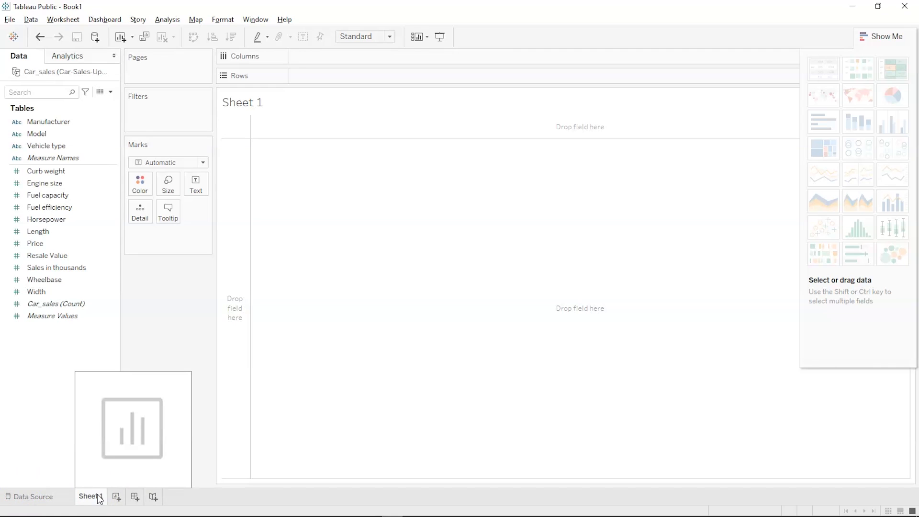
- Rename the first worksheet to 'Highest Pricing', fixing the missing 'r' typo
double_click(97, 495)
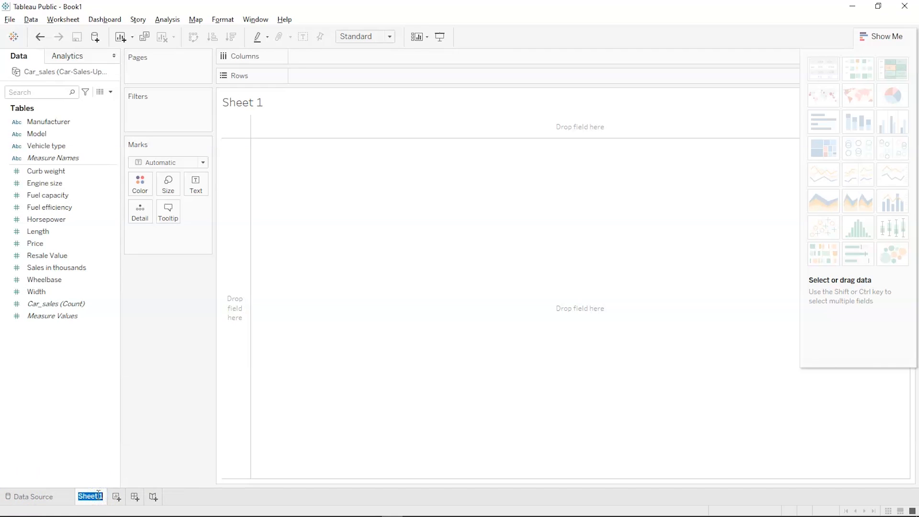
mouse_move(137, 510)
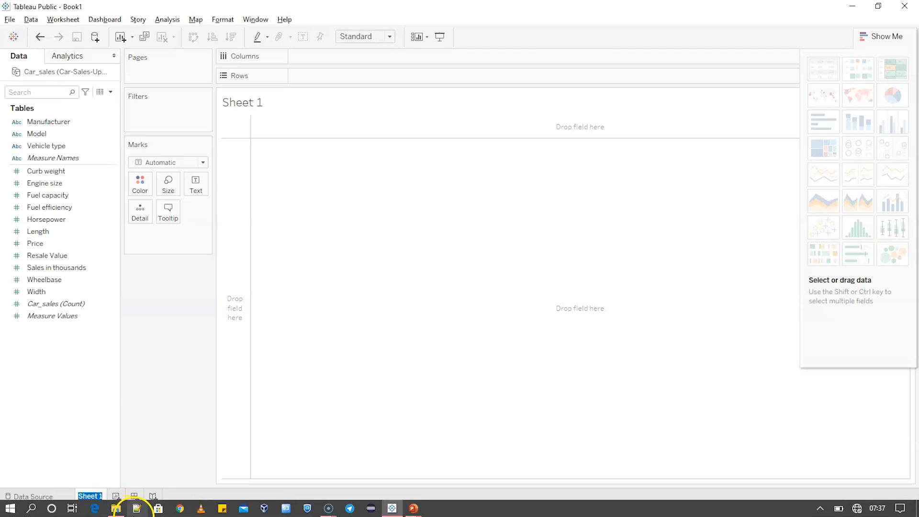
click(115, 404)
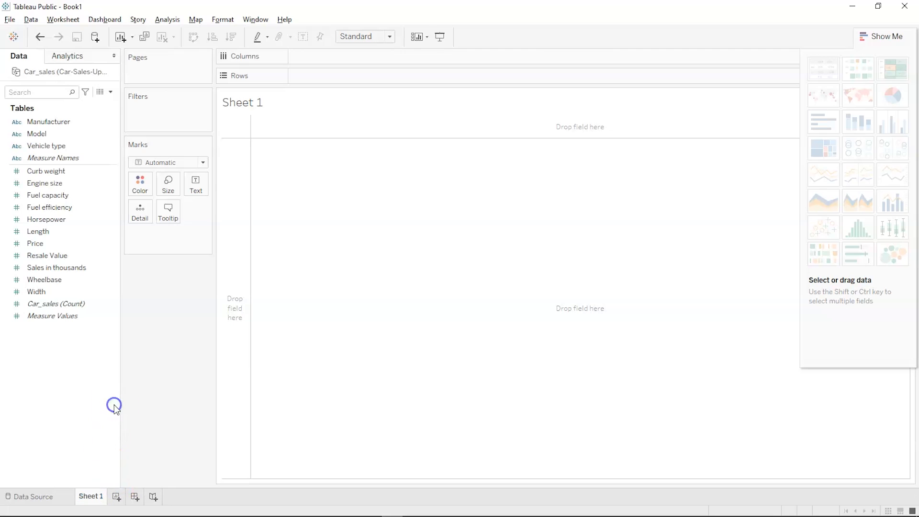
right_click(91, 496)
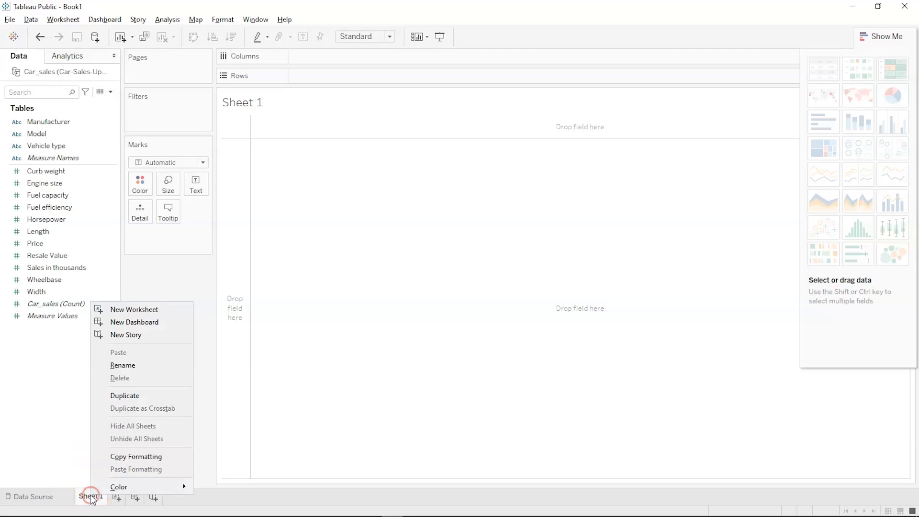
click(148, 367)
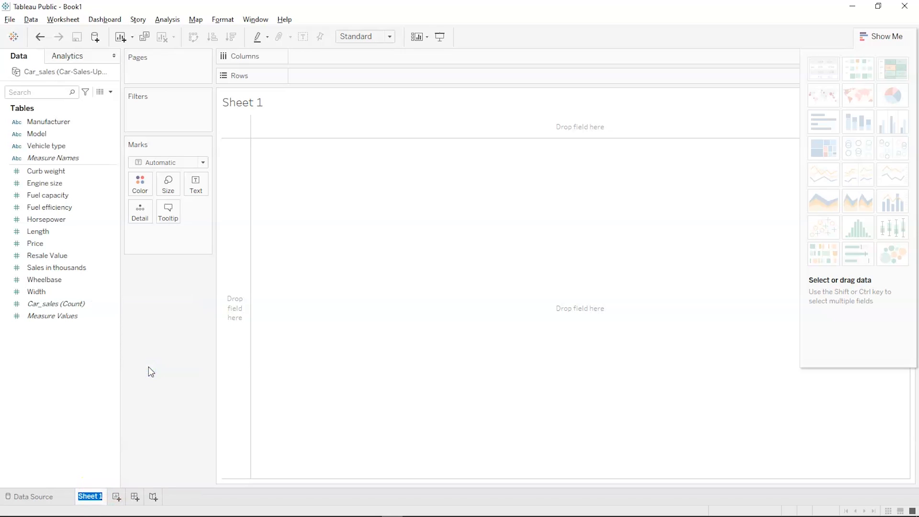
text(Highest Picing)
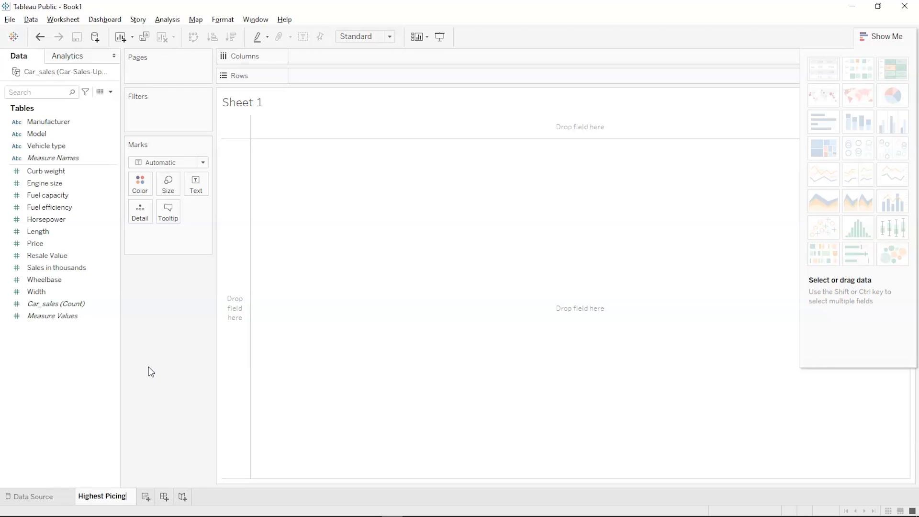
key(Left)
key(Left)
key(Left)
key(Left)
key(Left)
text(r)
- Plot SUM(Price) as bars per Manufacturer, with Manufacturer on Columns and Price on Rows
click(257, 397)
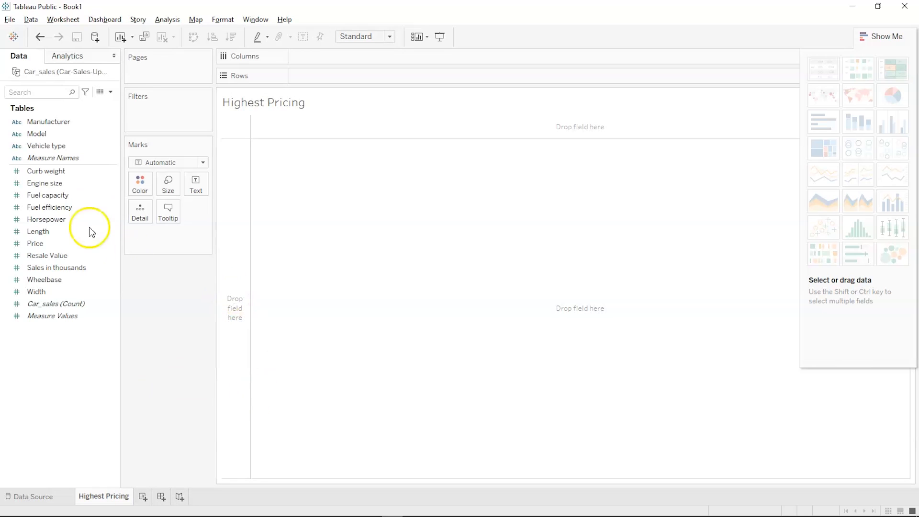
click(48, 124)
mouse_move(48, 125)
mouse_down()
mouse_move(152, 94)
mouse_move(294, 86)
mouse_move(318, 63)
mouse_up()
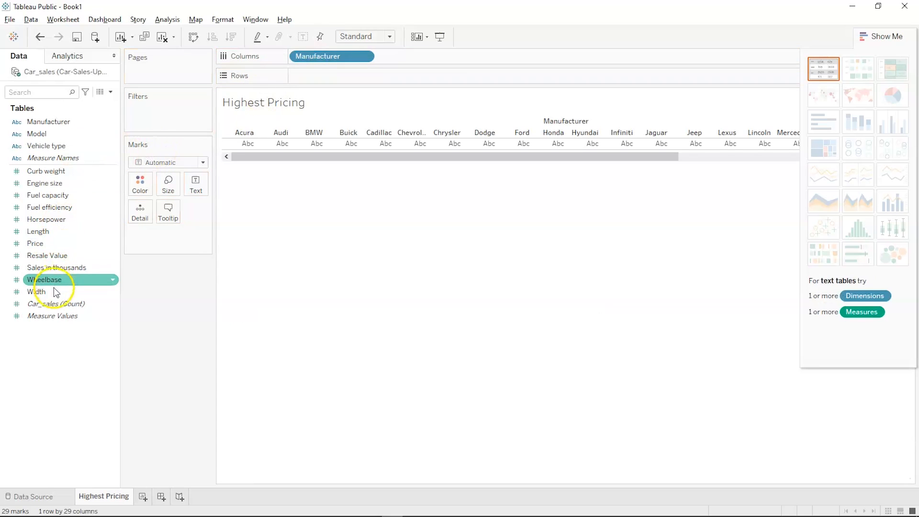
click(56, 244)
drag(55, 245, 332, 76)
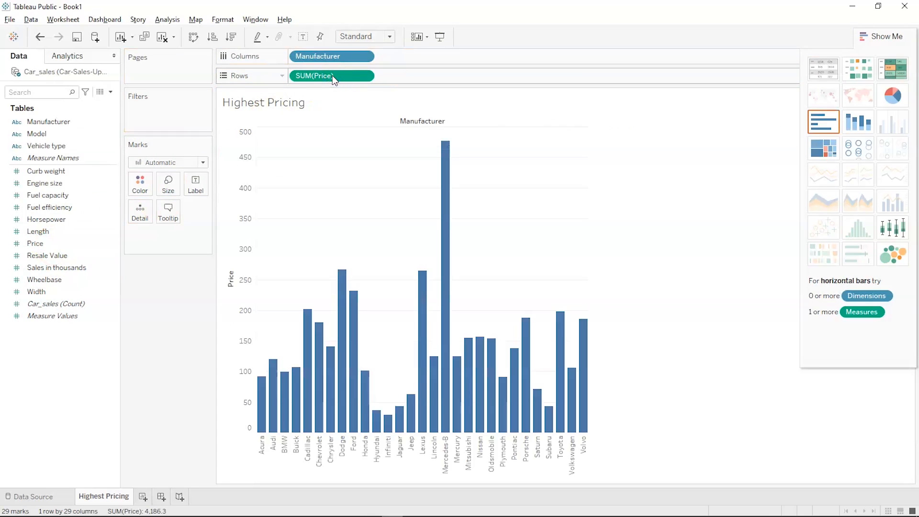
click(367, 125)
click(360, 151)
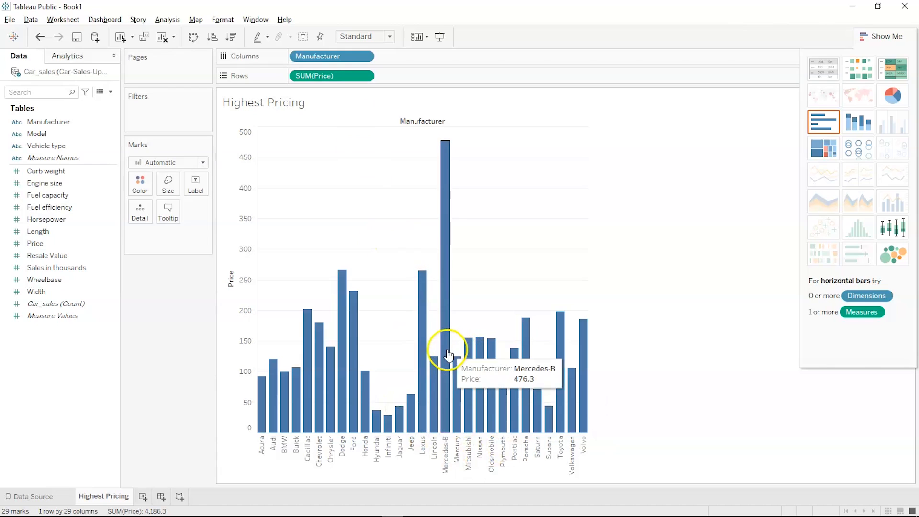
click(442, 439)
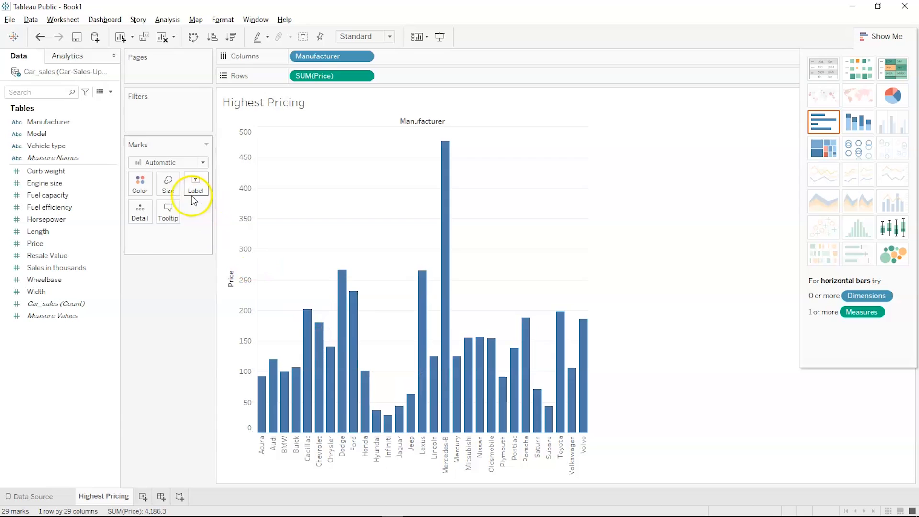
- Set the Marks card Size slider to its maximum so the price bars are widest
click(168, 186)
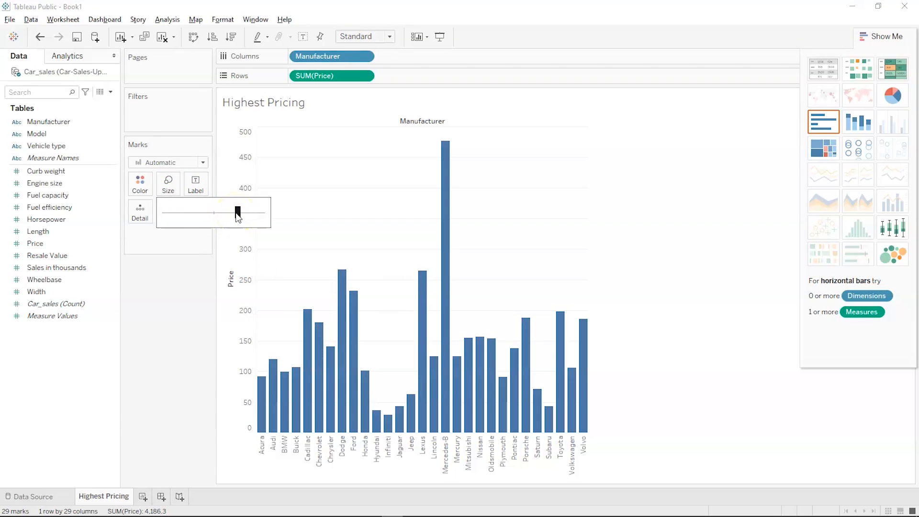
mouse_move(238, 215)
mouse_down()
mouse_move(261, 216)
mouse_move(239, 218)
mouse_up()
mouse_move(9, 507)
click(280, 366)
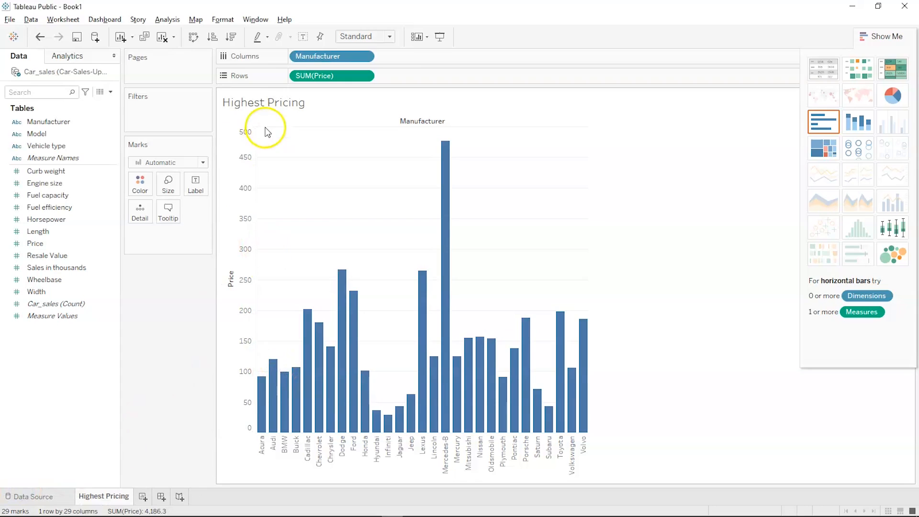
- Sort the manufacturer bars by descending SUM(Price), with Mercedes-B first at 476.3
click(223, 44)
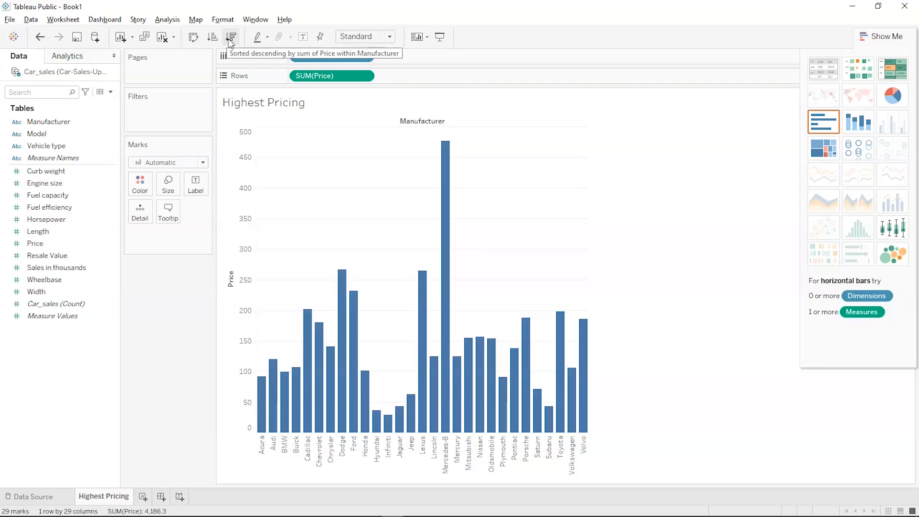
click(231, 38)
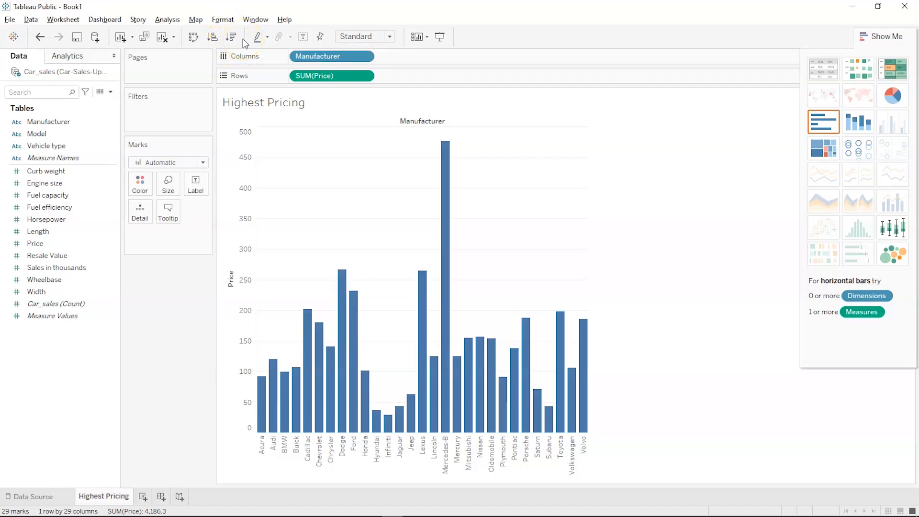
click(232, 37)
click(258, 91)
click(378, 200)
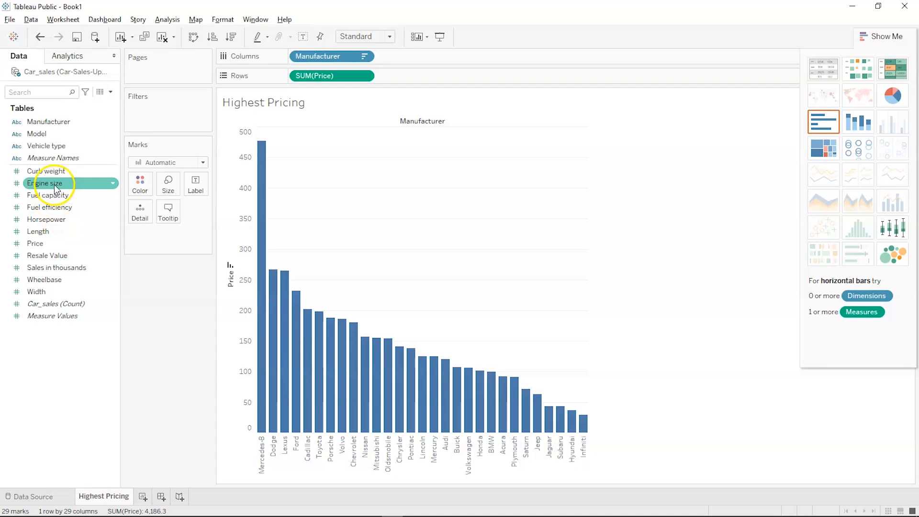
- Put Manufacturer on Color so each bar gets its own colour and a legend
drag(50, 128, 139, 187)
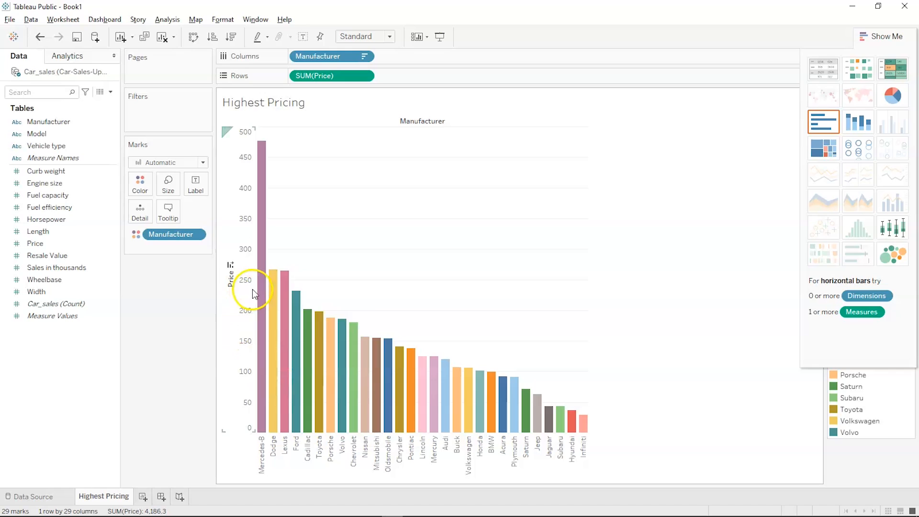
mouse_move(258, 290)
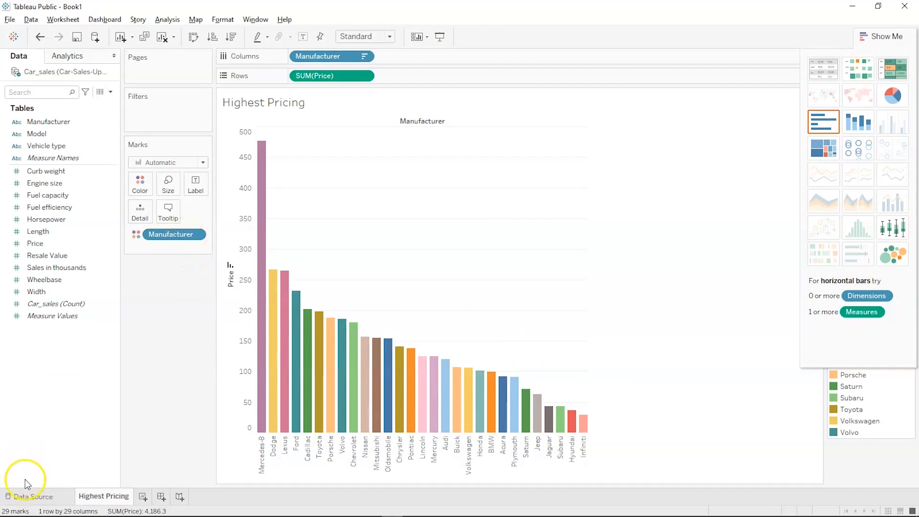
click(202, 163)
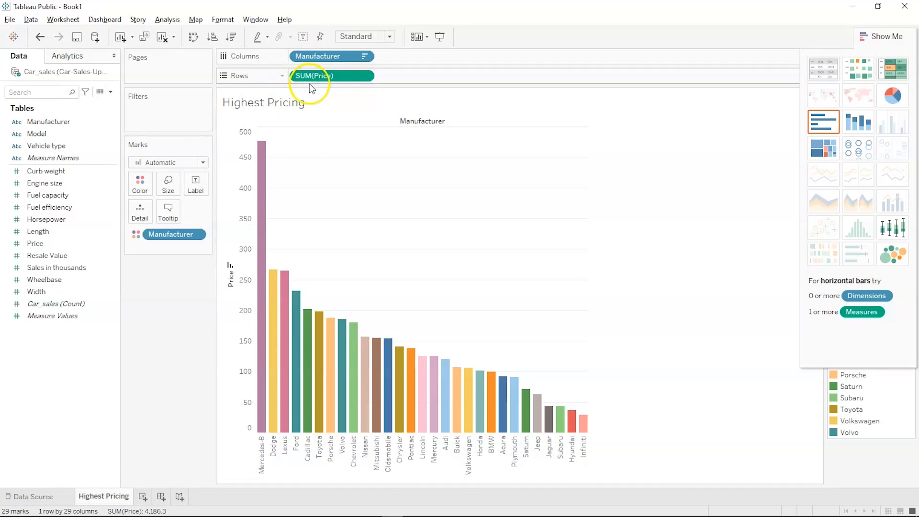
- Preview the price chart with Line, Density and then Area mark types
click(203, 164)
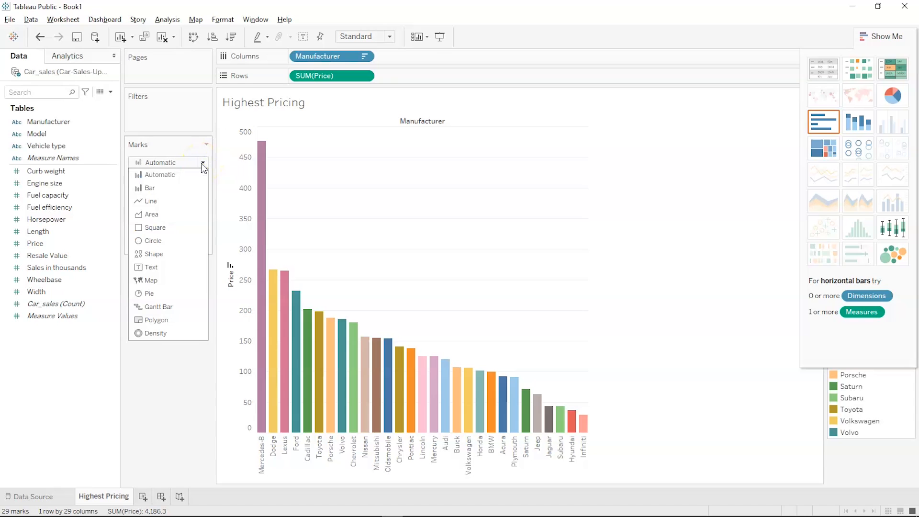
click(167, 202)
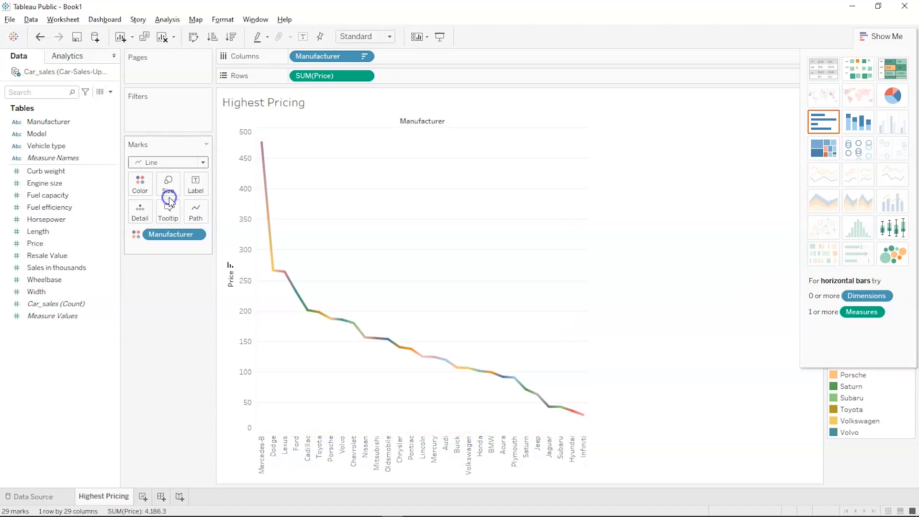
mouse_move(261, 168)
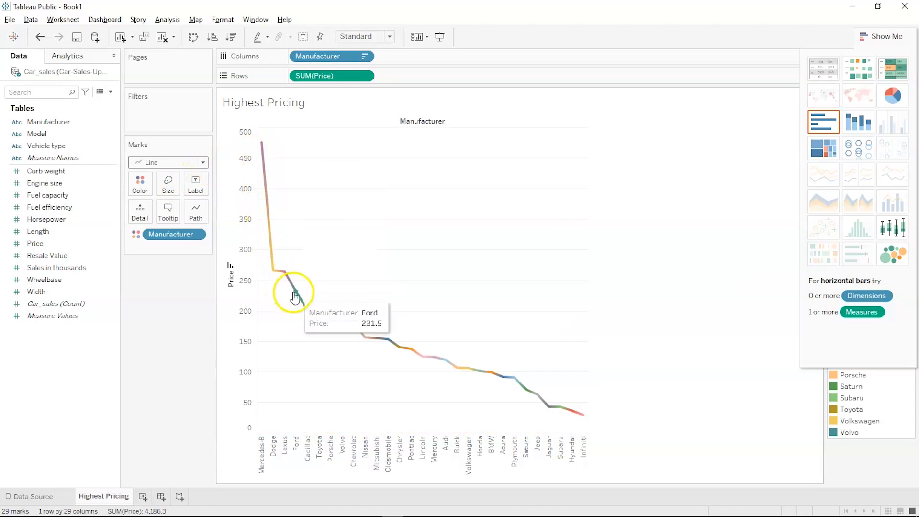
click(186, 162)
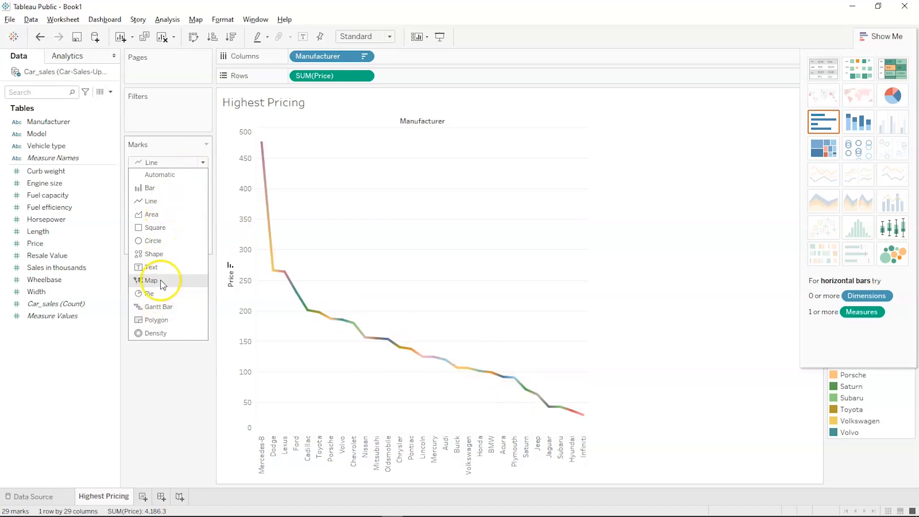
click(150, 333)
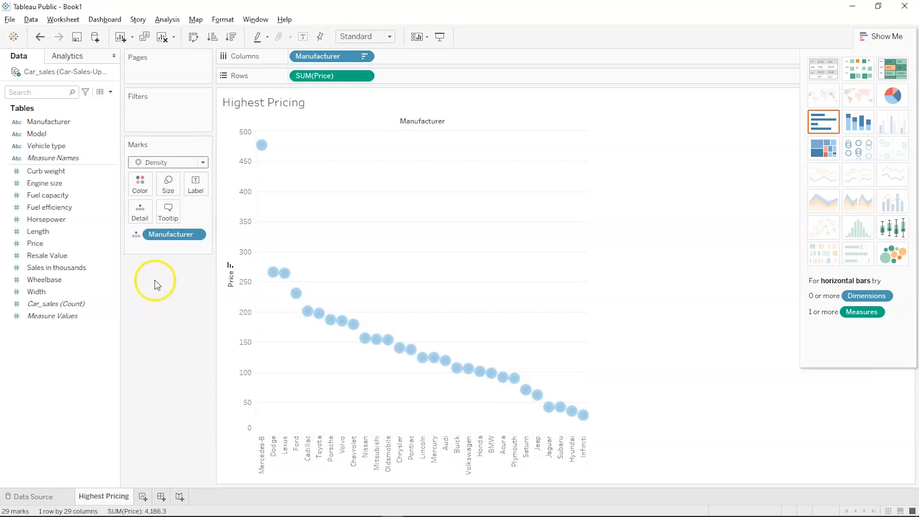
click(178, 163)
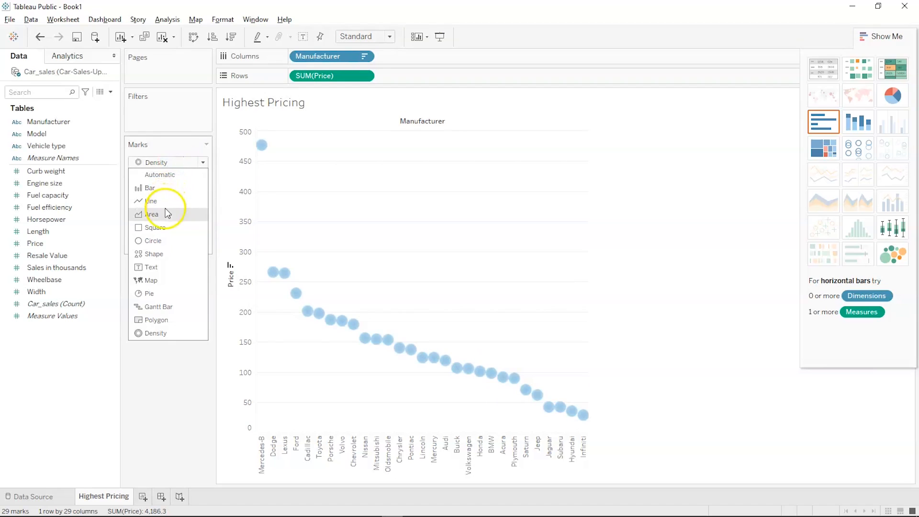
click(168, 214)
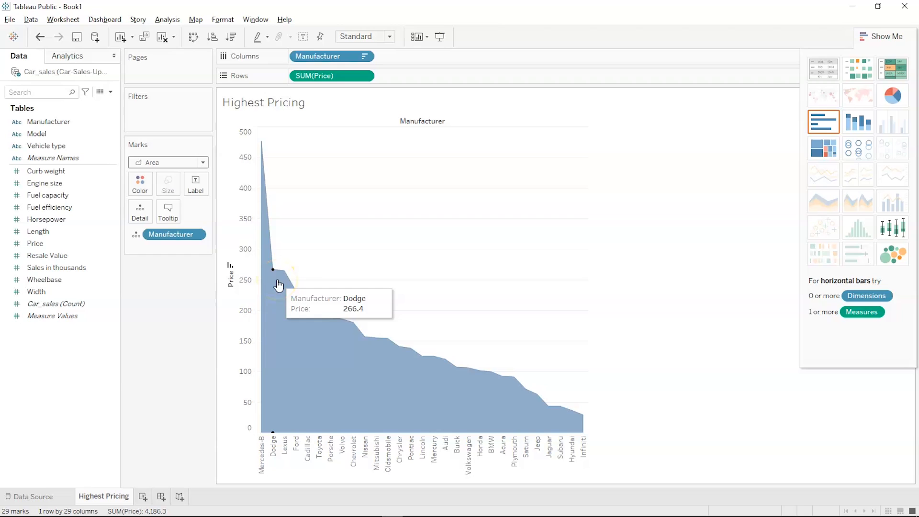
- Try Shape marks, then revert to Bar and Automatic, recolouring by Manufacturer
click(198, 163)
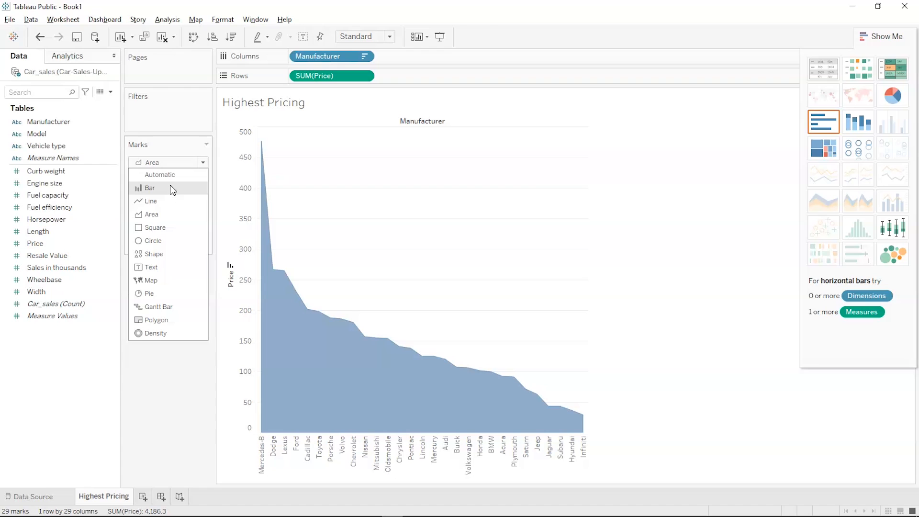
click(155, 253)
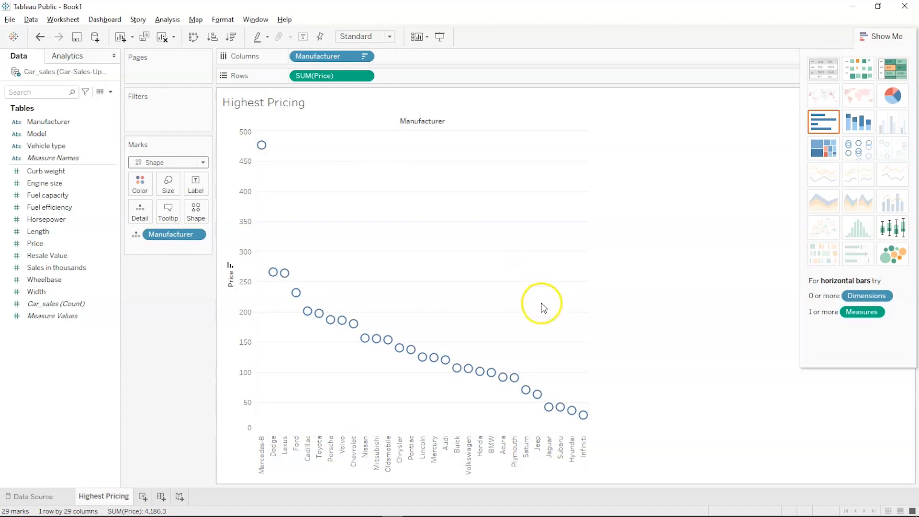
mouse_move(262, 150)
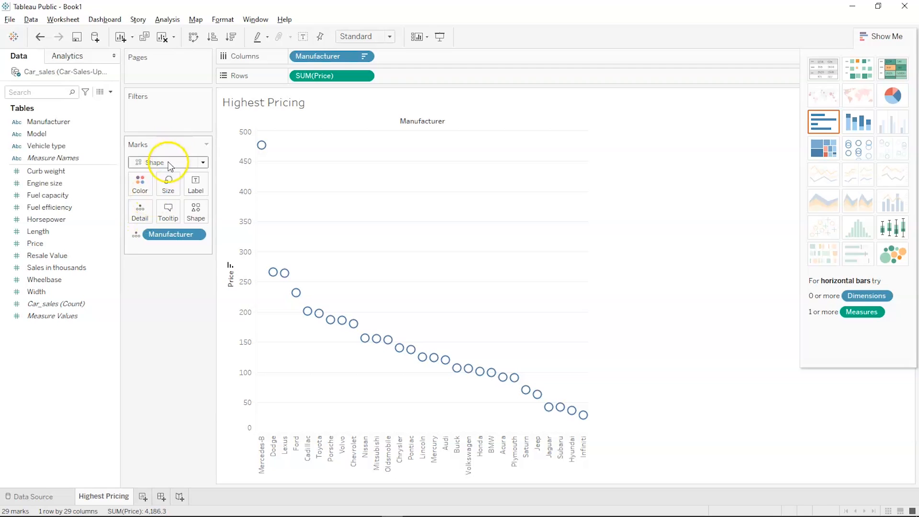
click(168, 165)
click(165, 185)
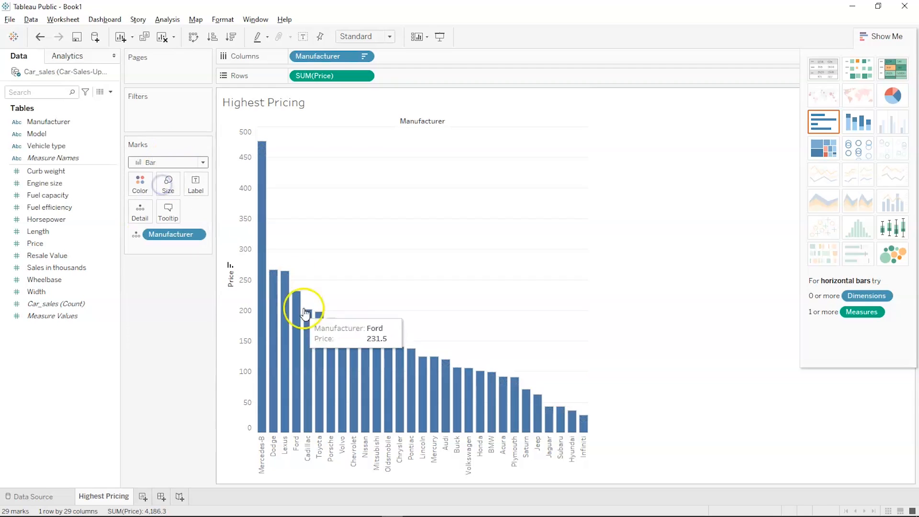
click(173, 162)
click(171, 173)
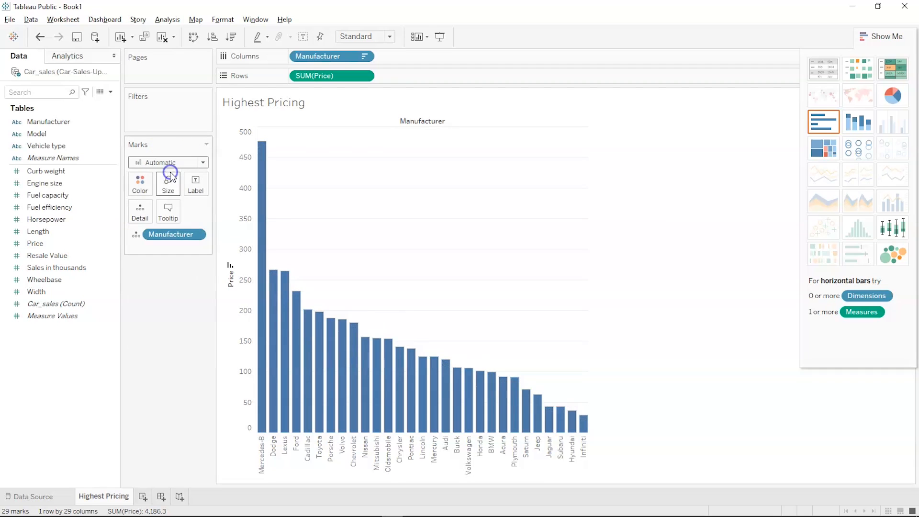
mouse_move(277, 304)
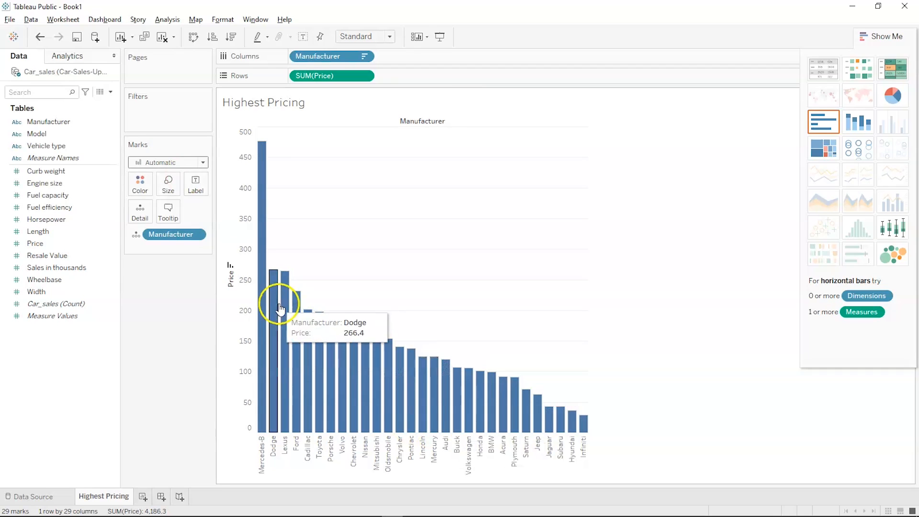
drag(174, 230, 135, 182)
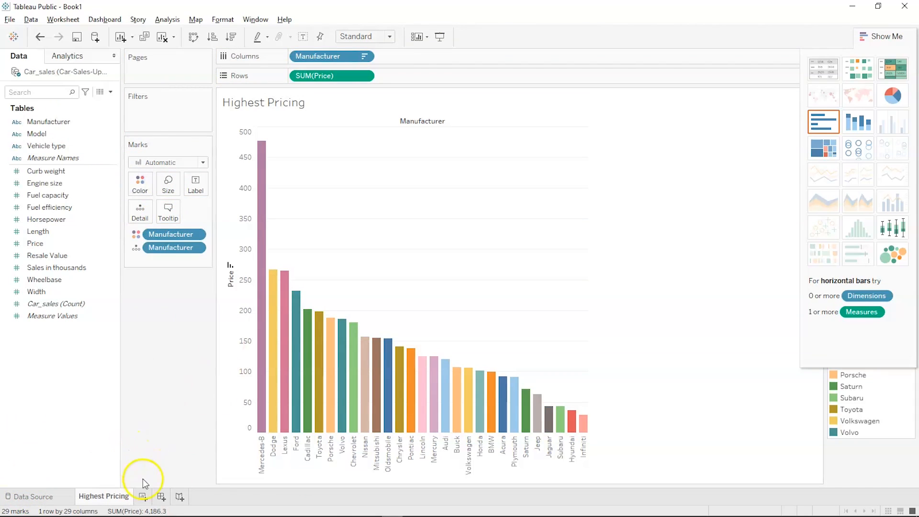
- Add a new worksheet and name it 'Highest HorsePower'
click(143, 497)
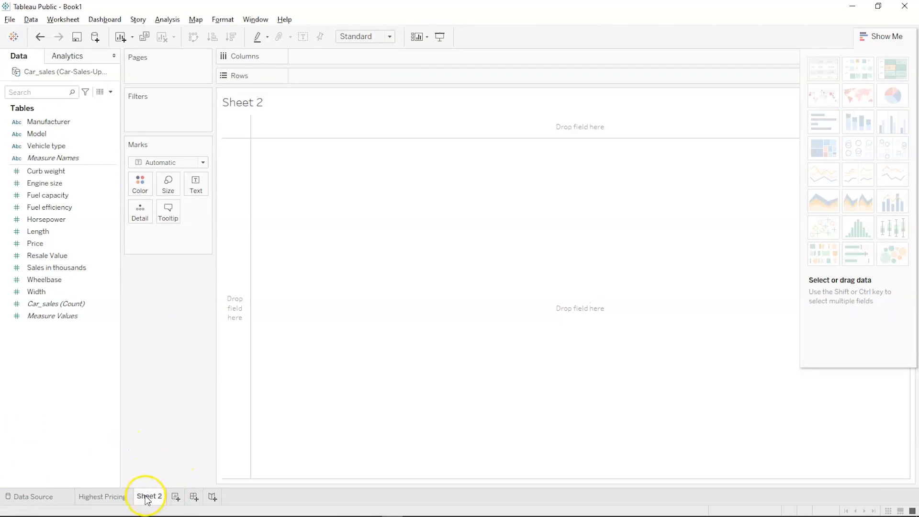
mouse_move(147, 499)
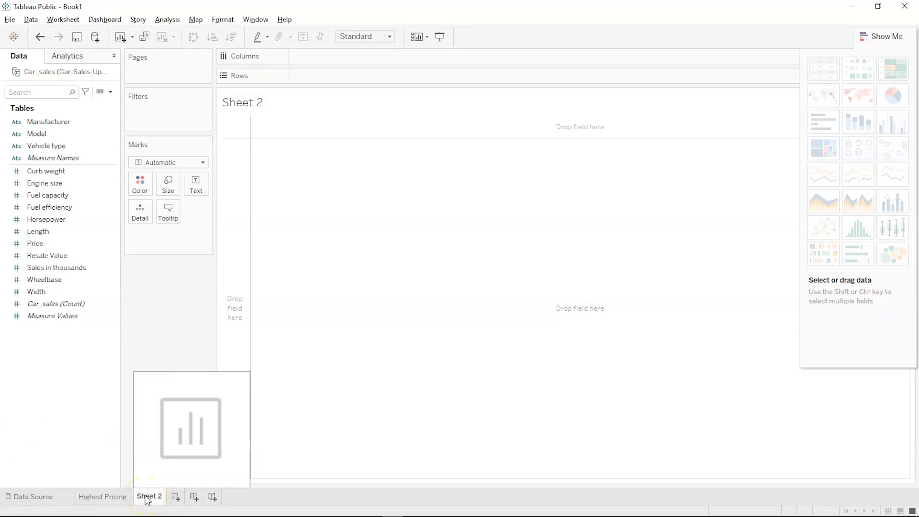
double_click(146, 497)
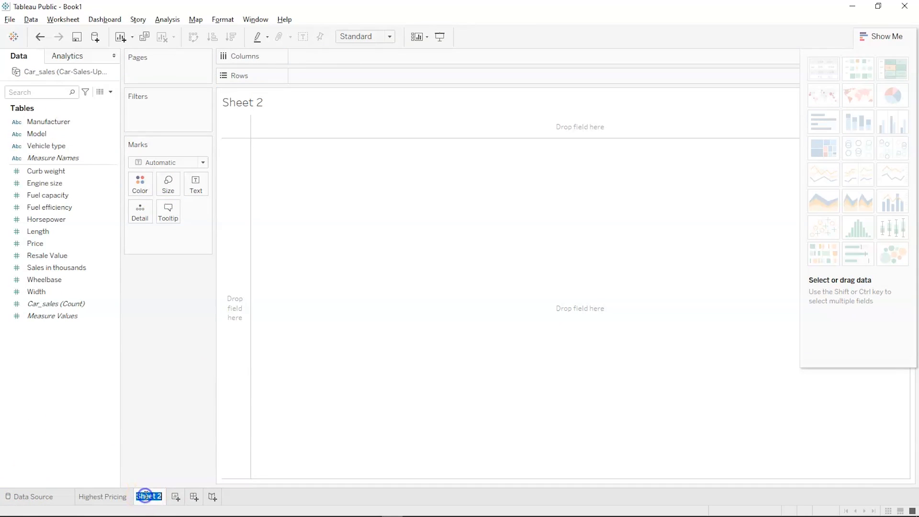
text(Horse Power)
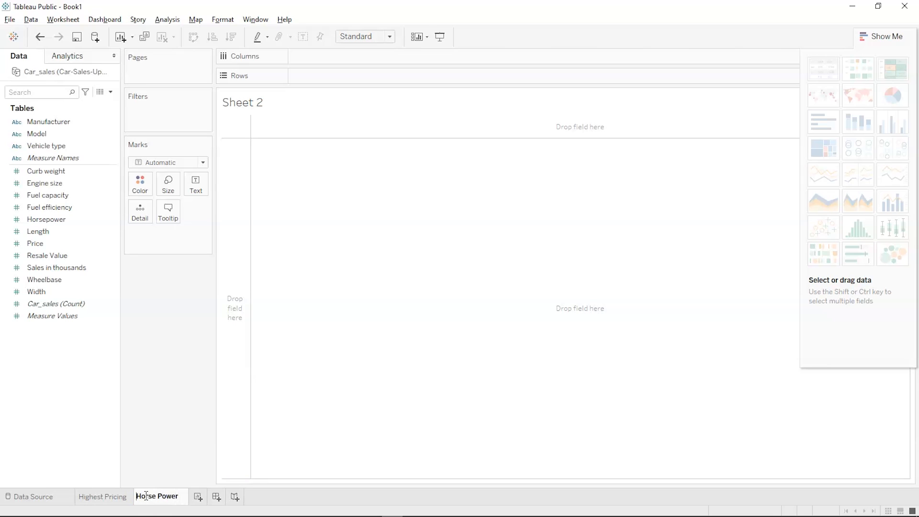
text(Highes)
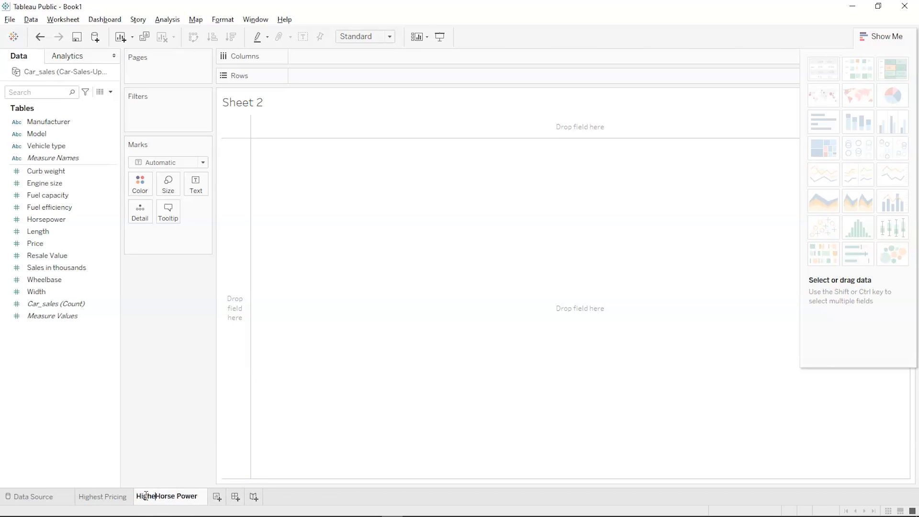
text(t)
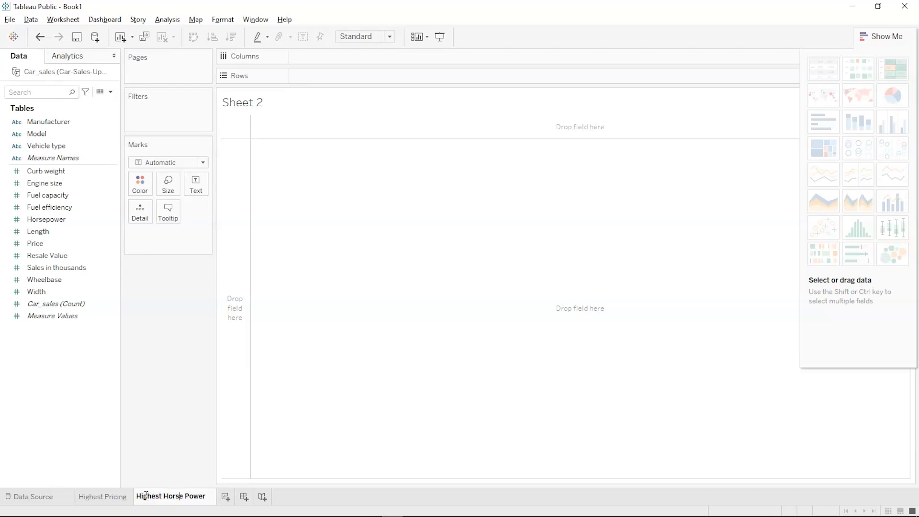
key(BackSpace)
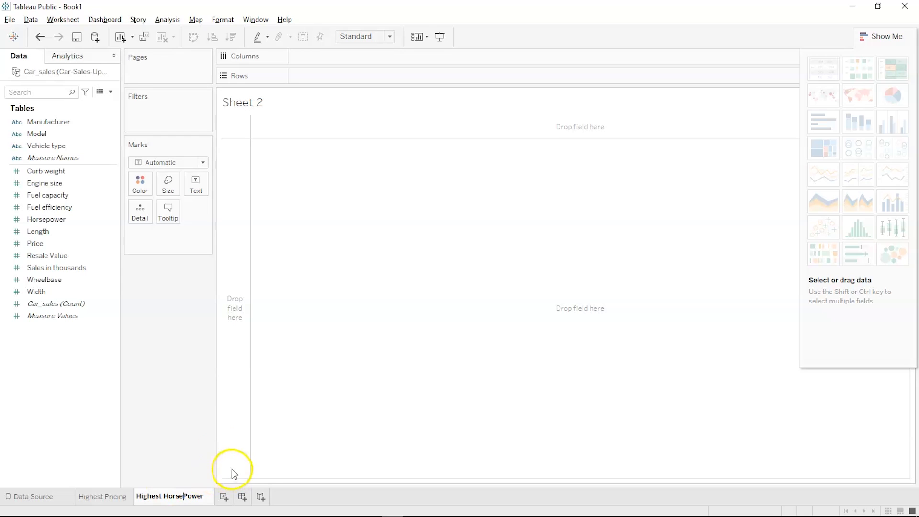
click(296, 441)
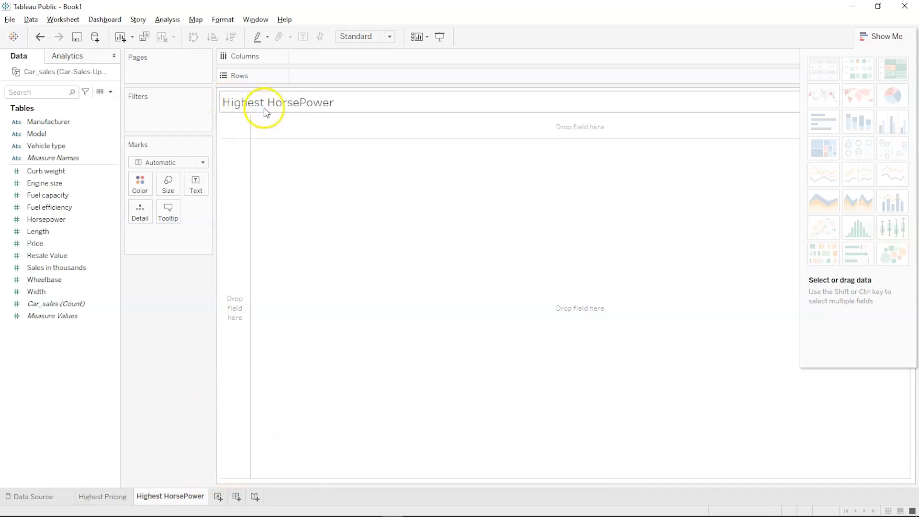
click(95, 498)
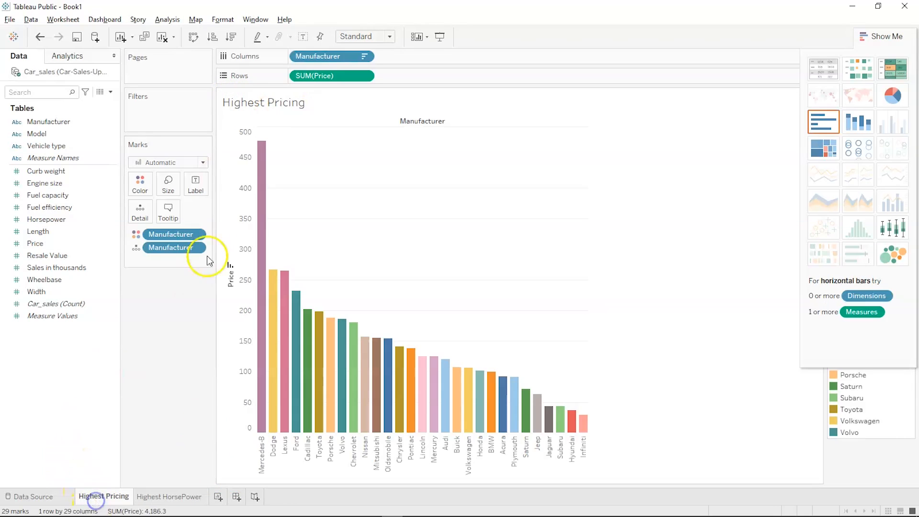
click(282, 104)
double_click(283, 104)
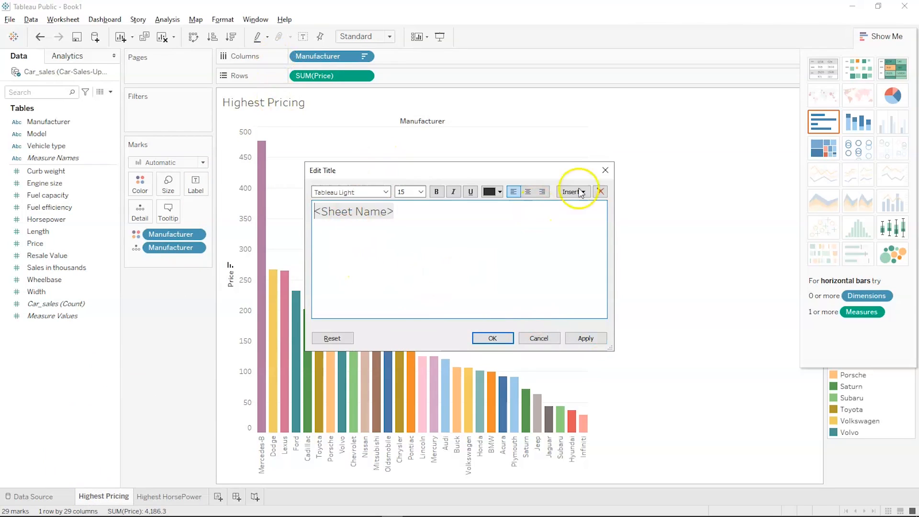
click(604, 171)
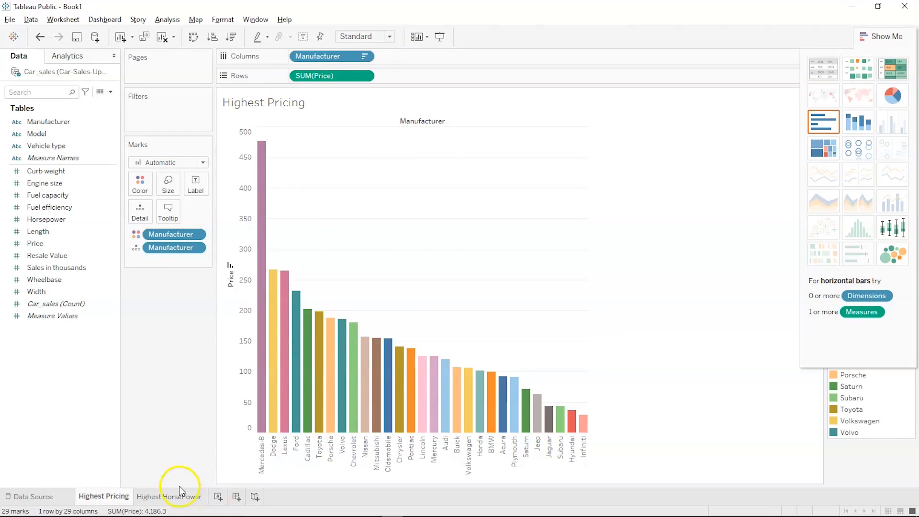
click(172, 497)
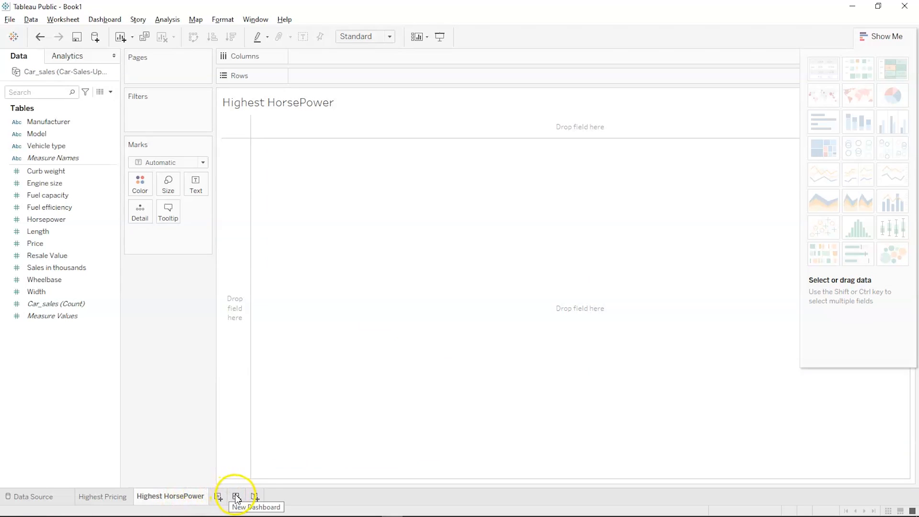
- Chart SUM(Horsepower) by Model as bars, sorted descending with Viper highest near 450
click(60, 279)
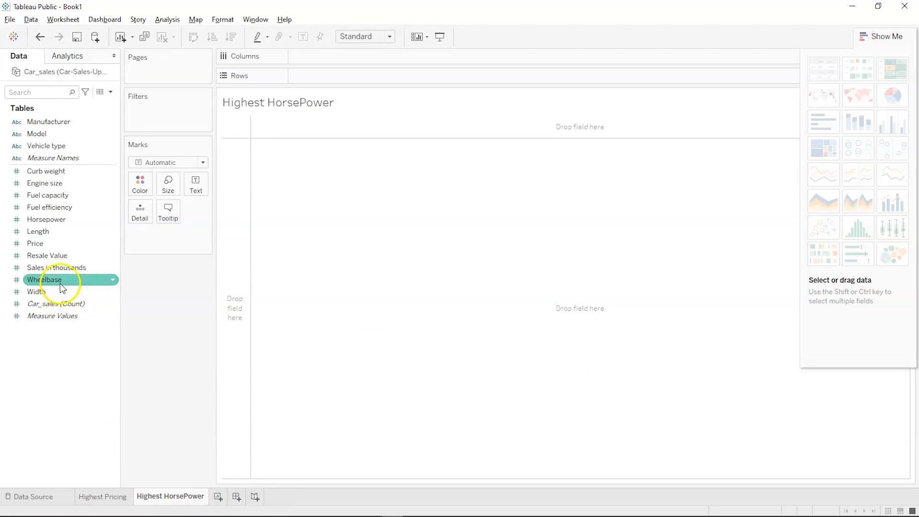
click(64, 196)
click(61, 146)
click(56, 135)
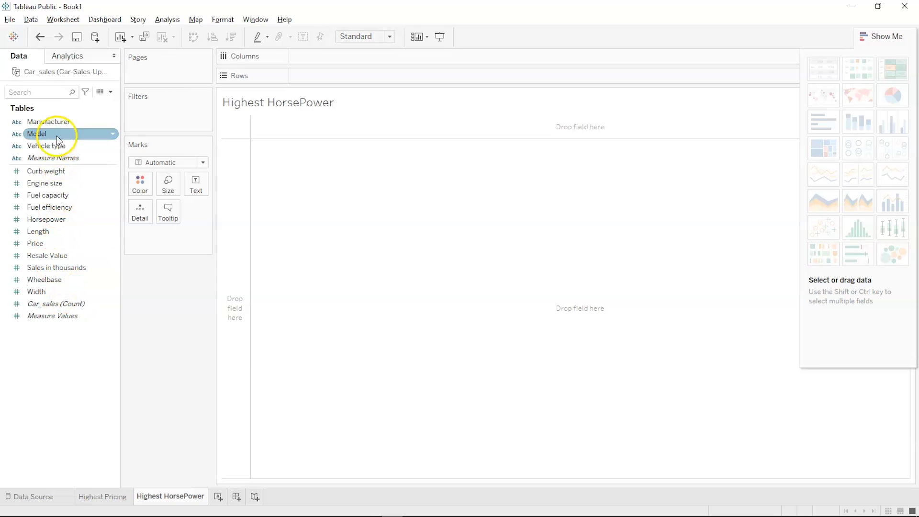
drag(57, 134, 333, 52)
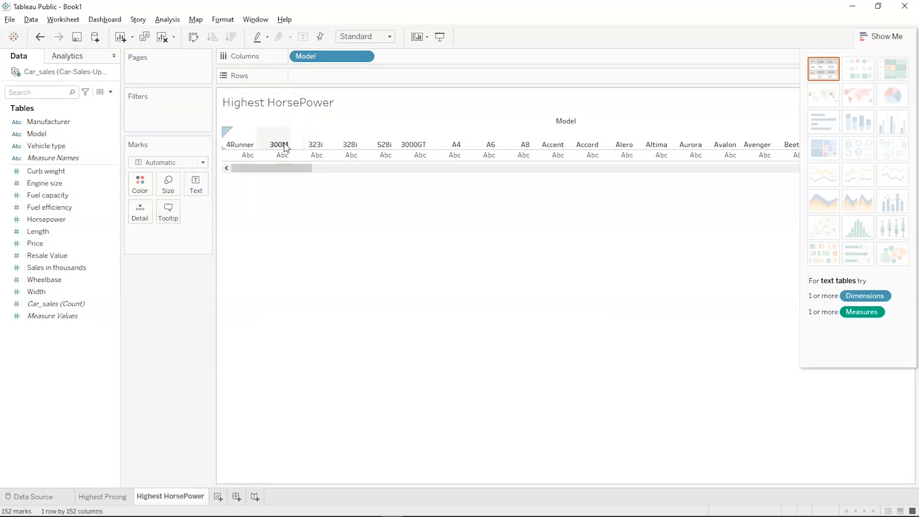
click(113, 197)
click(62, 215)
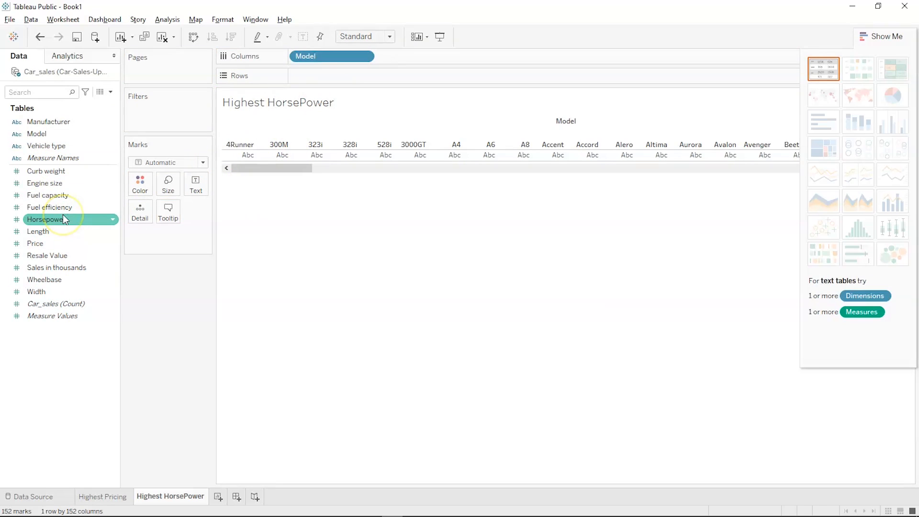
drag(63, 218, 331, 72)
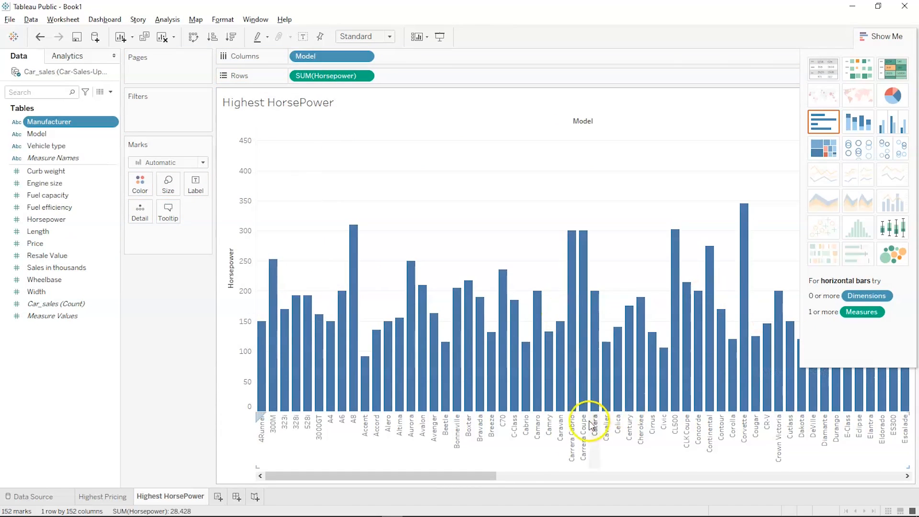
drag(494, 478, 245, 489)
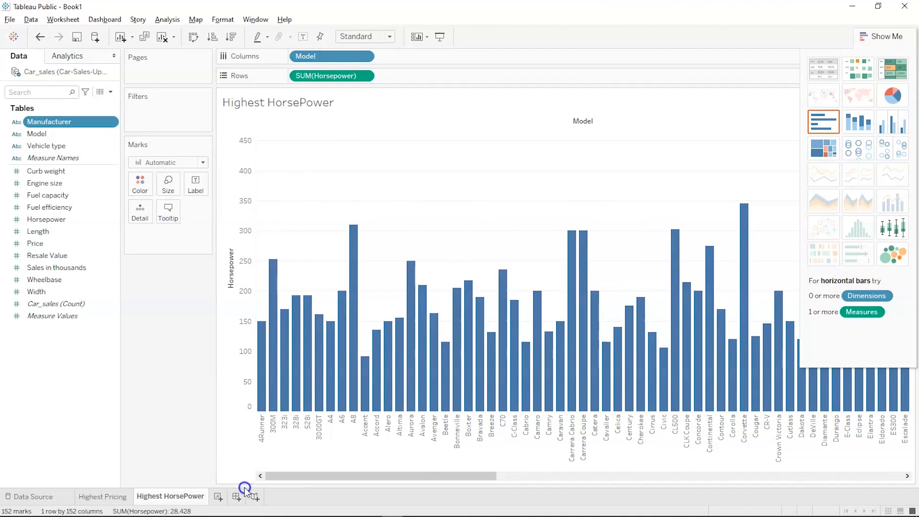
click(232, 39)
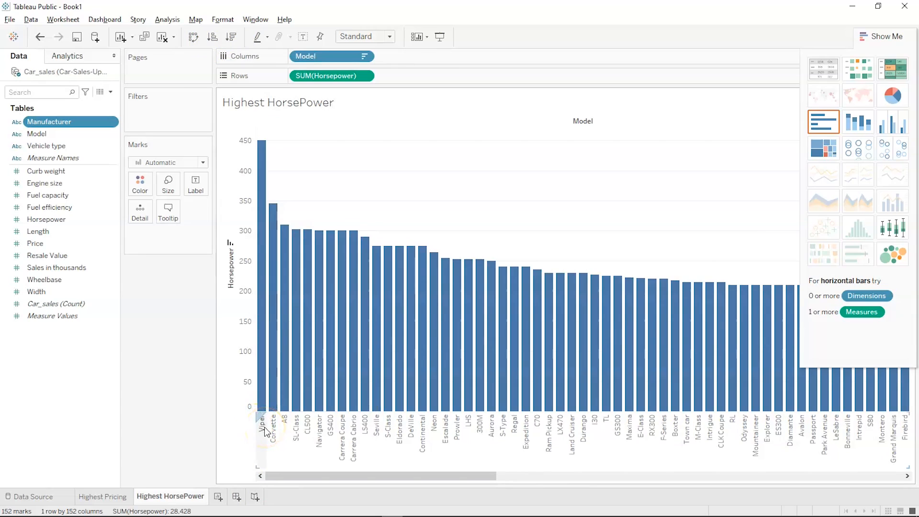
- Put Manufacturer before Model on Columns so horsepower bars group models under each maker
mouse_move(262, 149)
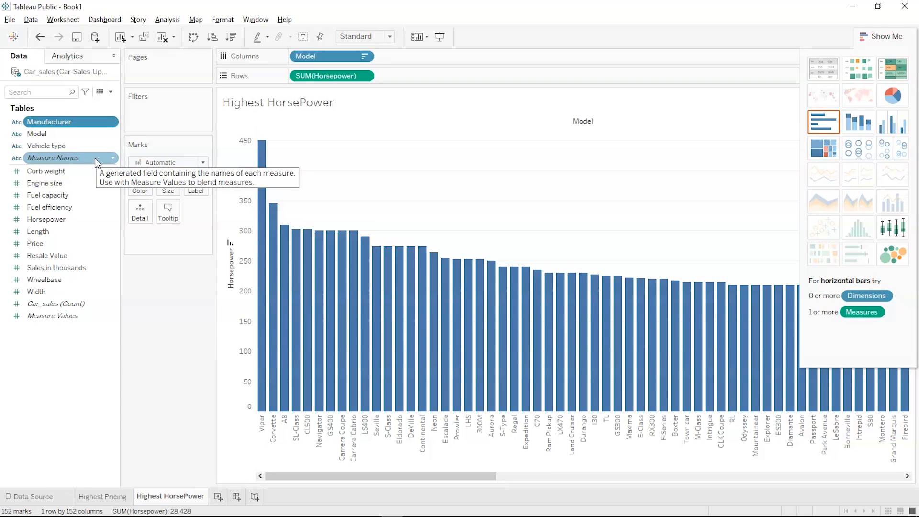
click(66, 121)
drag(66, 120, 368, 56)
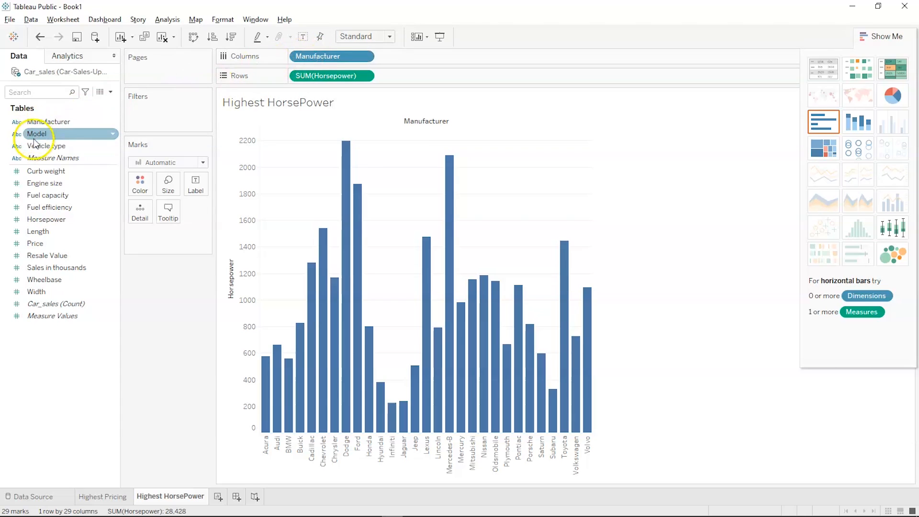
mouse_move(36, 134)
mouse_down()
mouse_move(159, 89)
mouse_move(303, 59)
mouse_up()
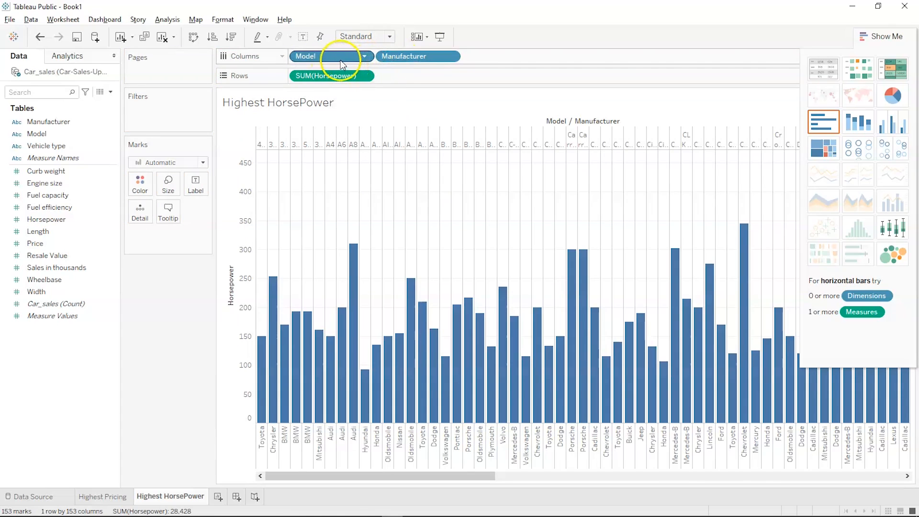
drag(353, 57, 436, 56)
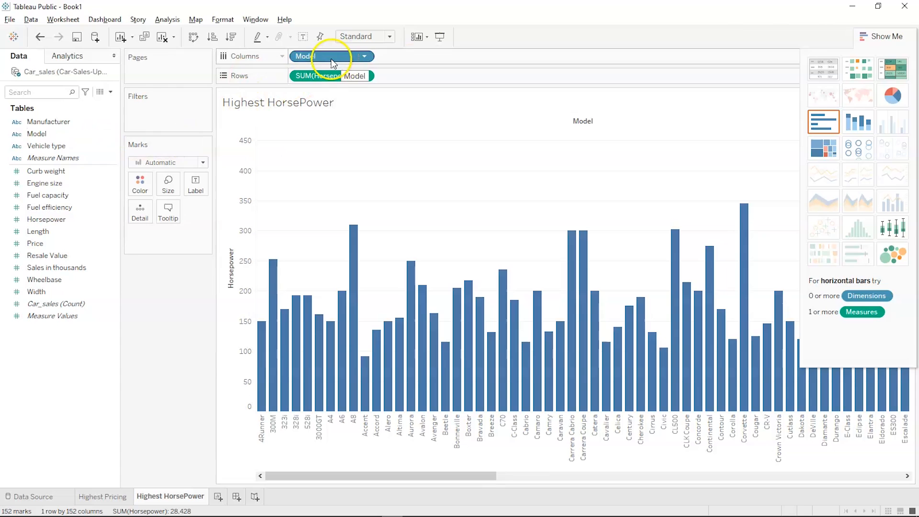
drag(101, 130, 464, 60)
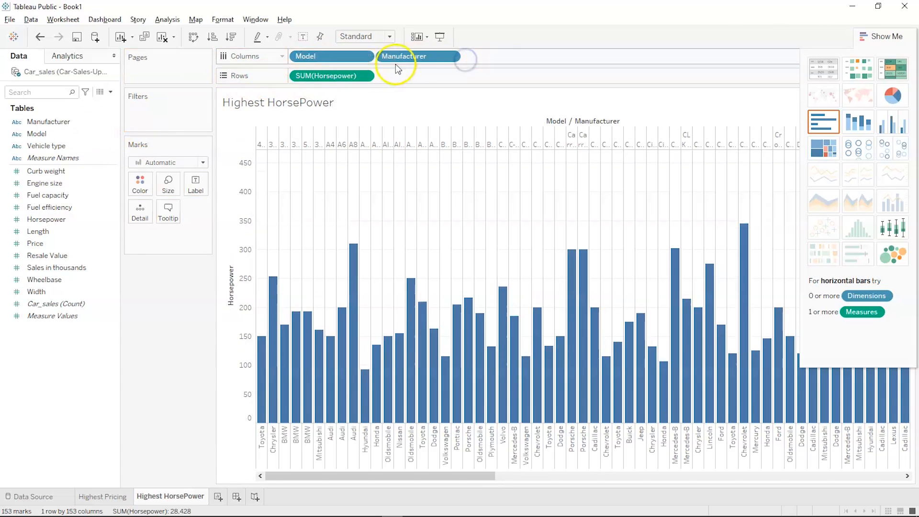
drag(359, 56, 529, 56)
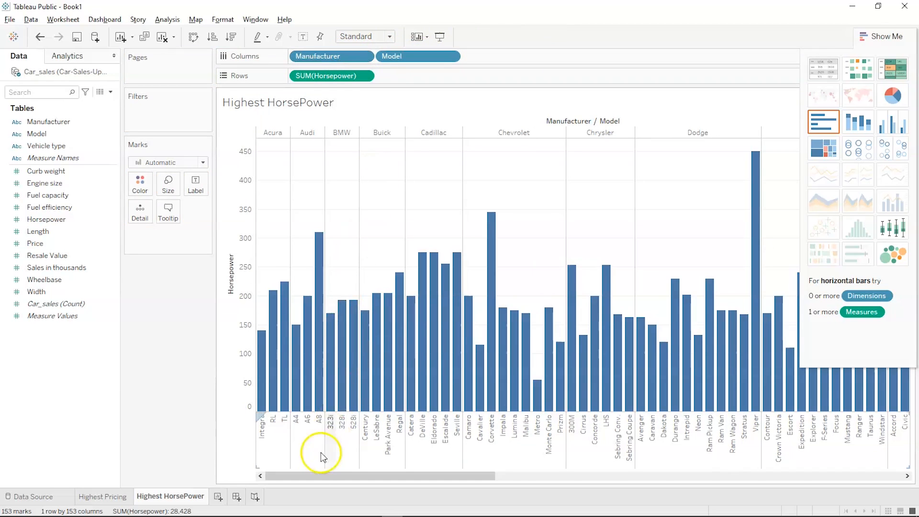
mouse_move(312, 477)
mouse_down()
mouse_move(492, 476)
mouse_move(233, 477)
mouse_up()
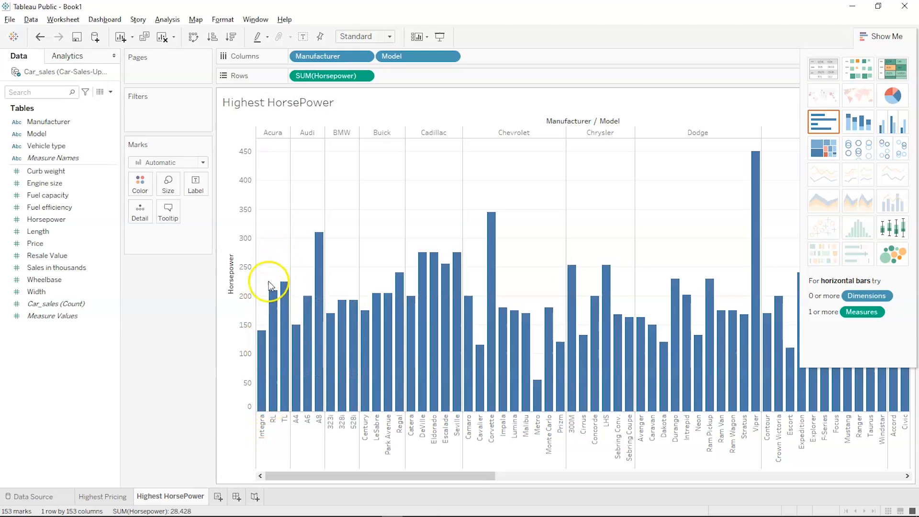
mouse_move(283, 284)
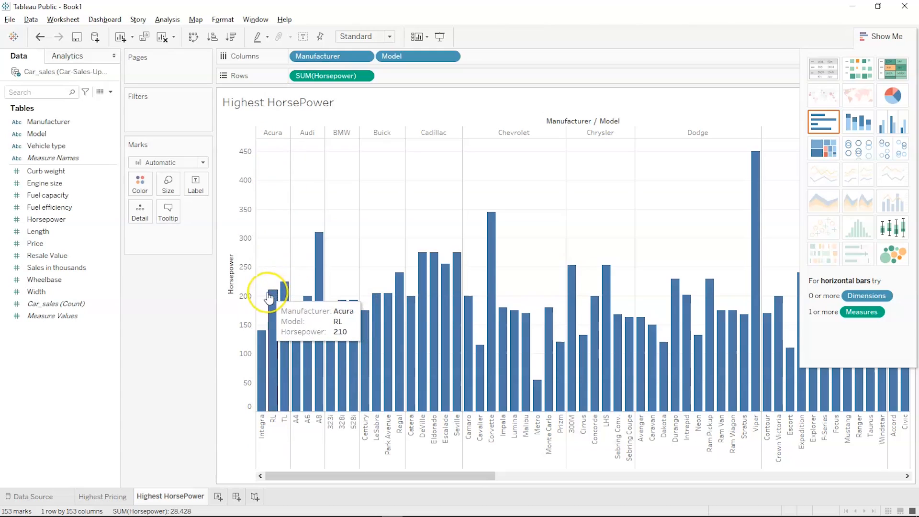
mouse_move(261, 338)
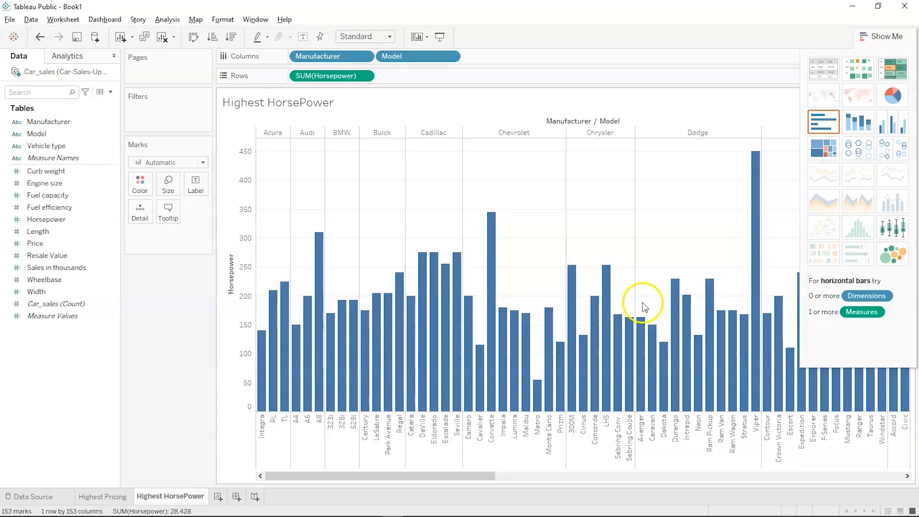
scroll(643, 306, right, 4)
mouse_move(703, 157)
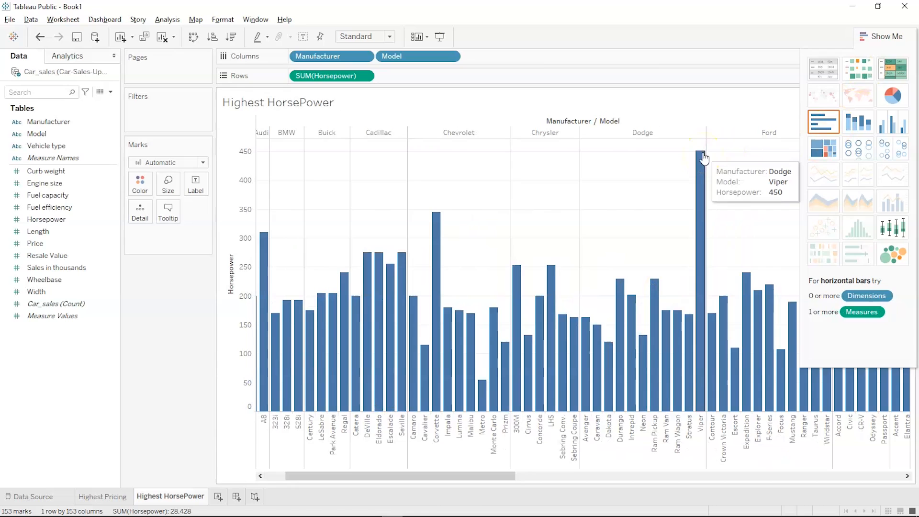
scroll(703, 157, right, 12)
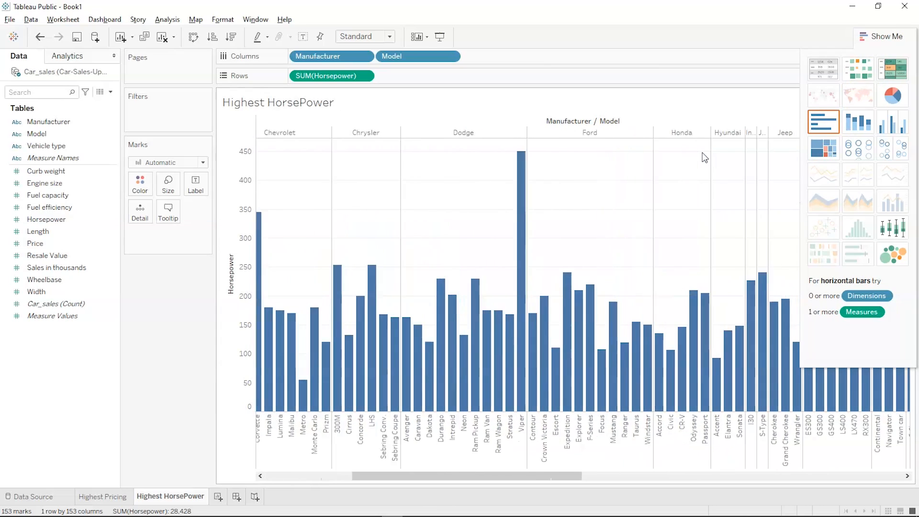
scroll(703, 157, right, 8)
click(698, 157)
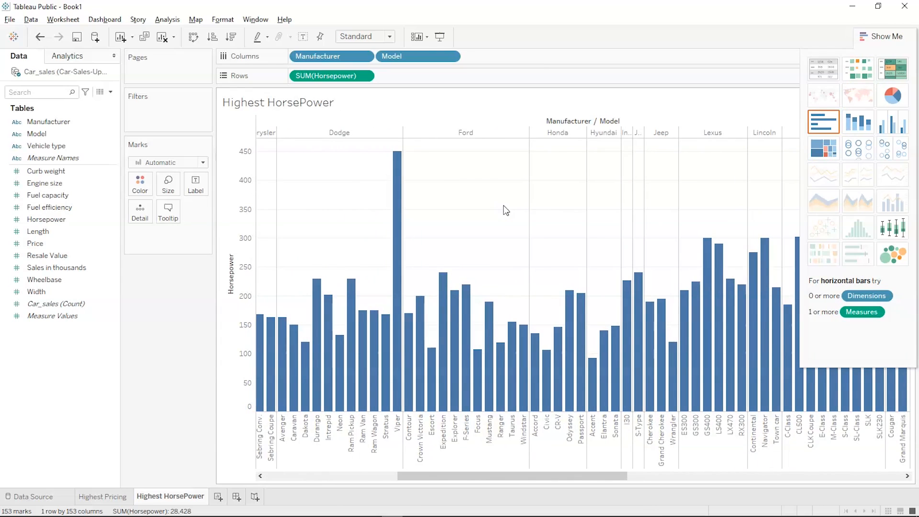
scroll(458, 223, right, 7)
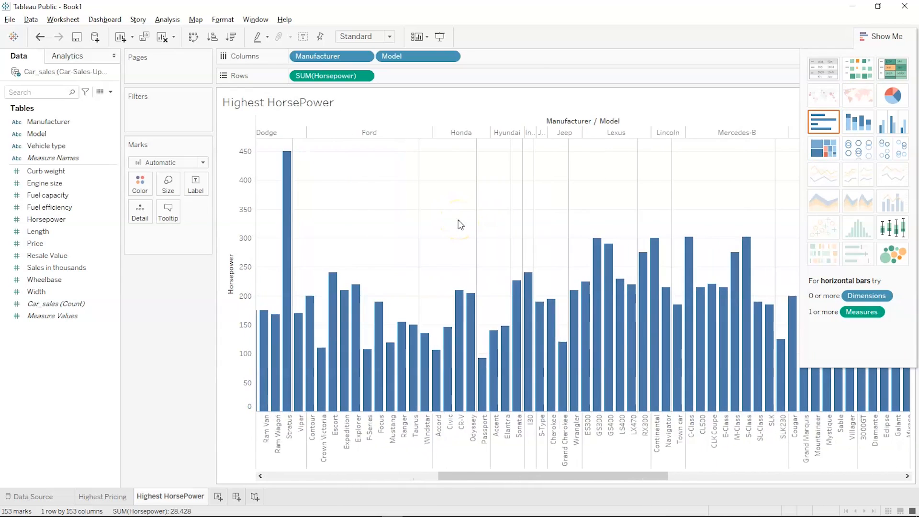
scroll(458, 221, right, 9)
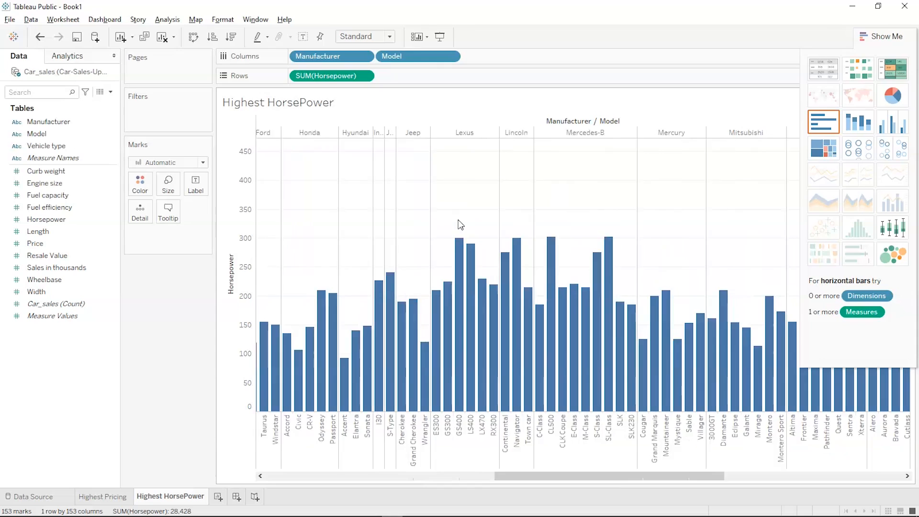
scroll(459, 222, right, 3)
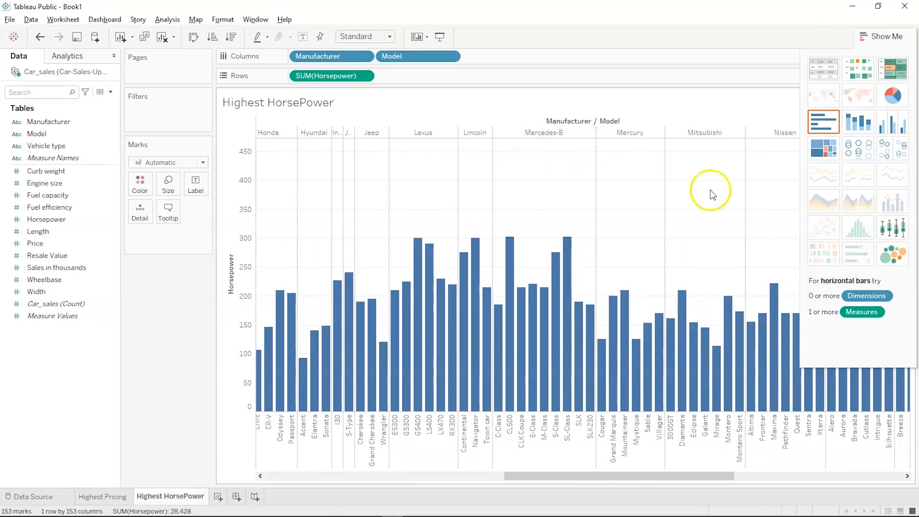
scroll(718, 194, right, 5)
scroll(722, 198, right, 3)
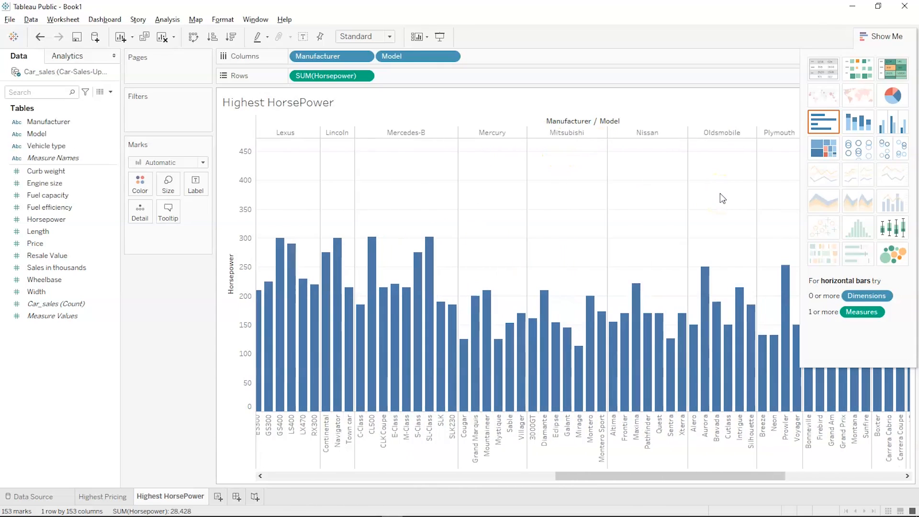
scroll(722, 198, right, 7)
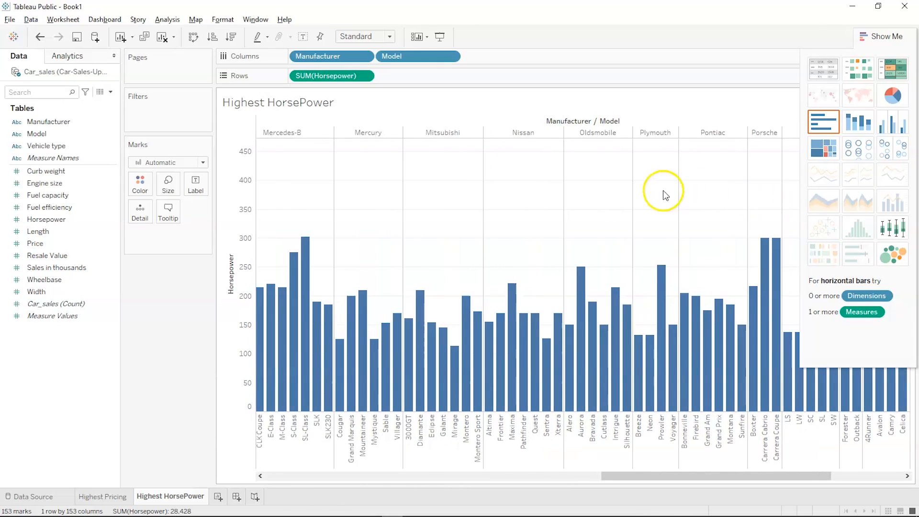
- Create a new worksheet and rename its tab to 'Fuel effeciency'
click(218, 497)
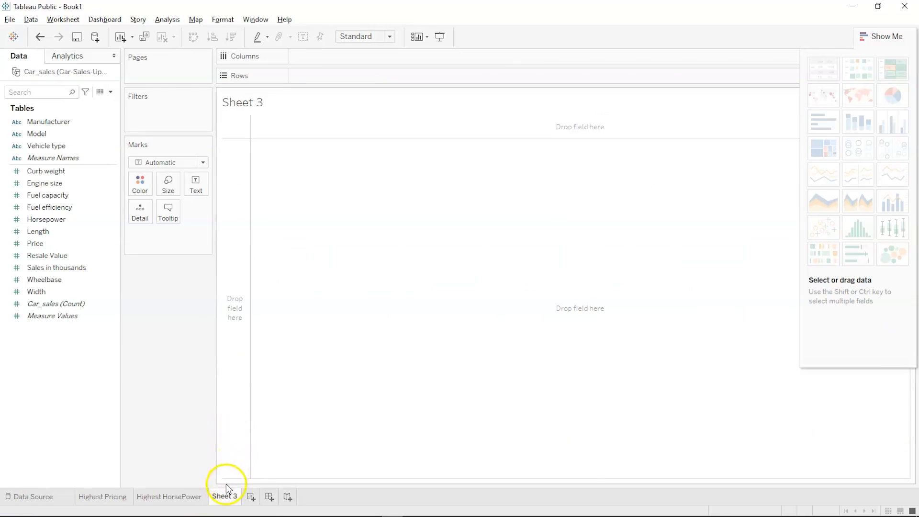
double_click(222, 495)
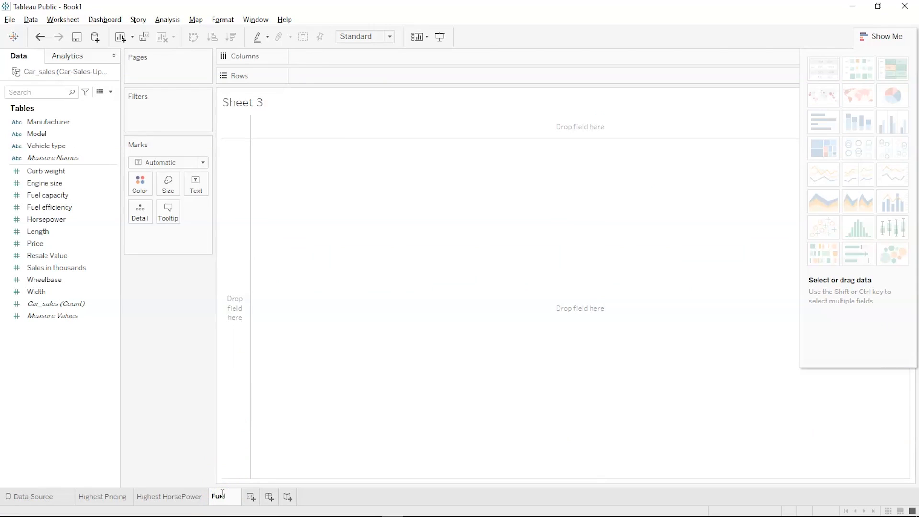
text(Fuel effie)
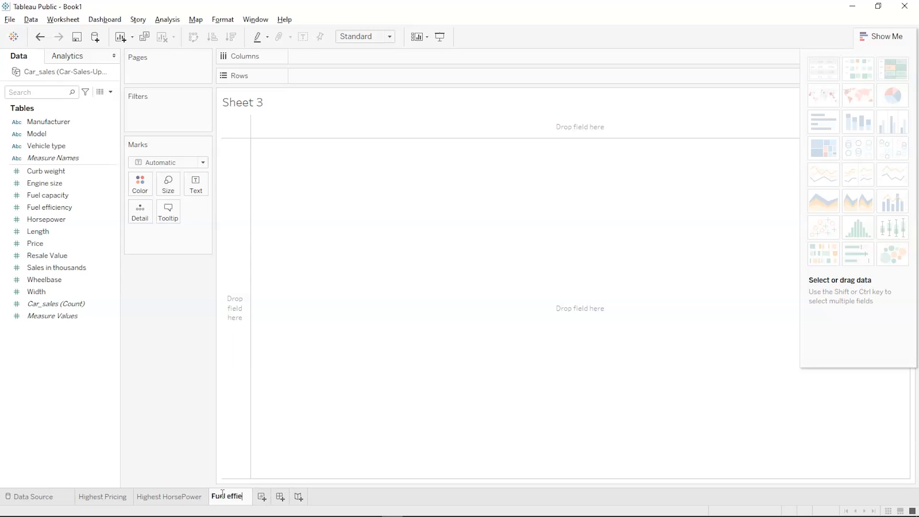
key(BackSpace)
text(c)
key(BackSpace)
key(BackSpace)
text(eciency)
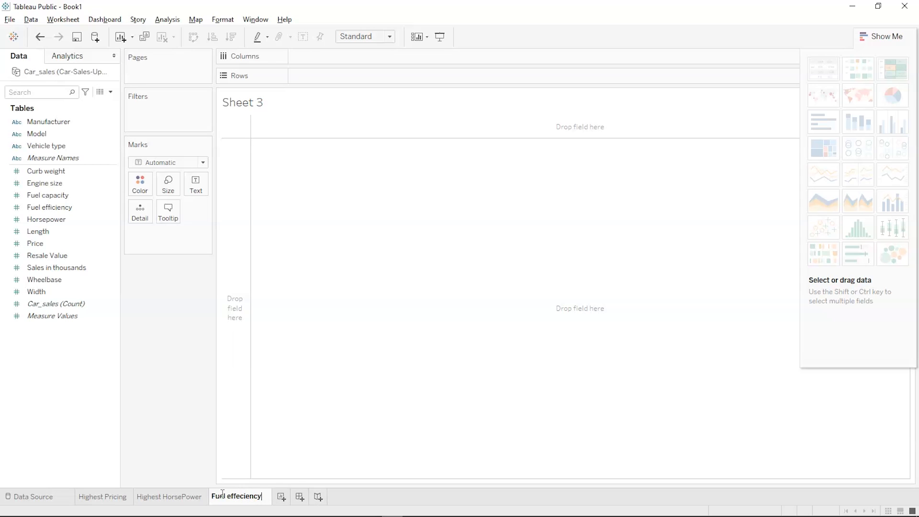
click(336, 440)
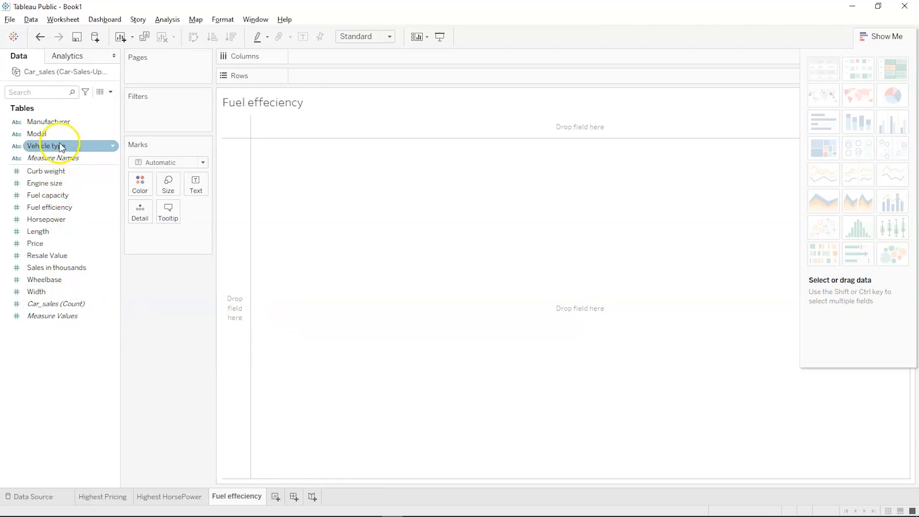
click(64, 123)
- Plot Fuel efficiency per Manufacturer, sorted descending
drag(63, 123, 337, 57)
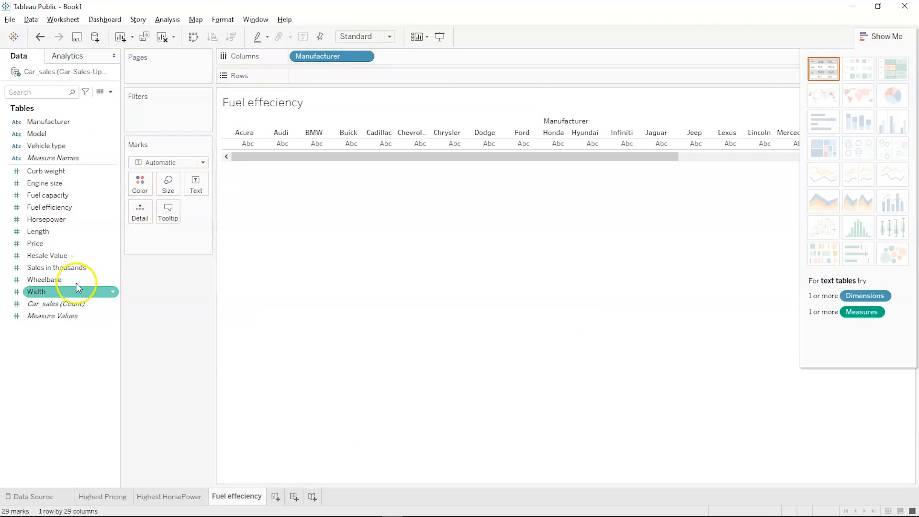
drag(57, 207, 326, 82)
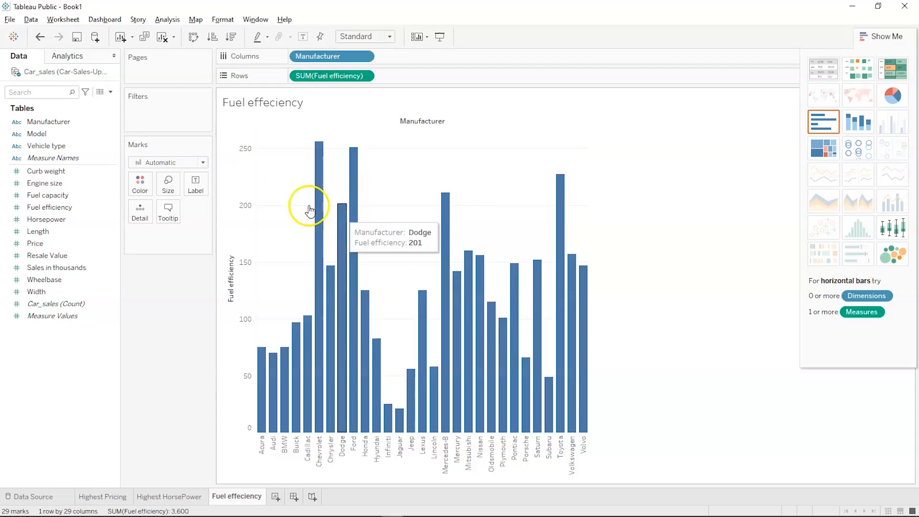
click(231, 37)
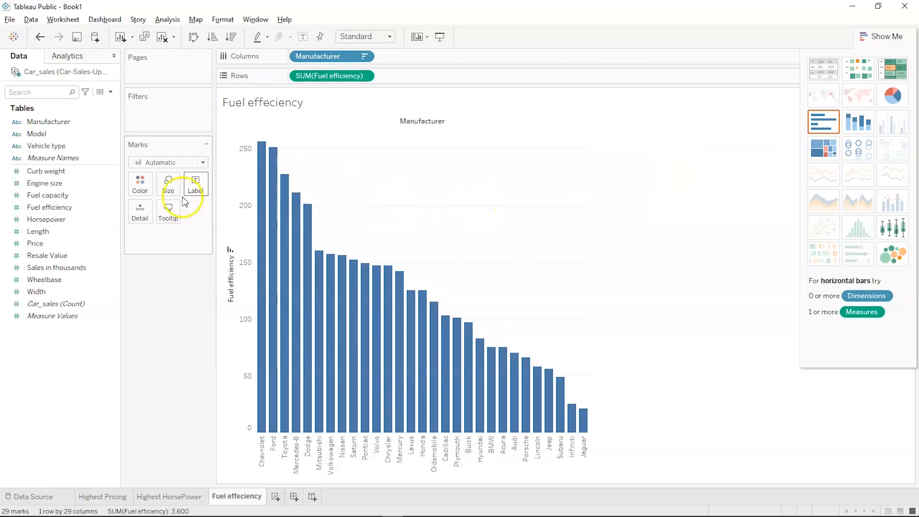
- Switch the marks to a Line and colour it by Manufacturer
click(180, 162)
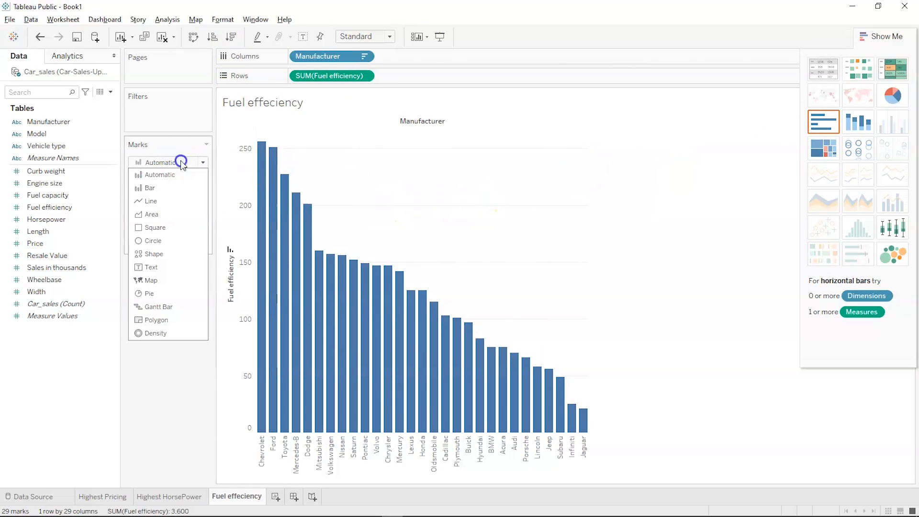
click(168, 196)
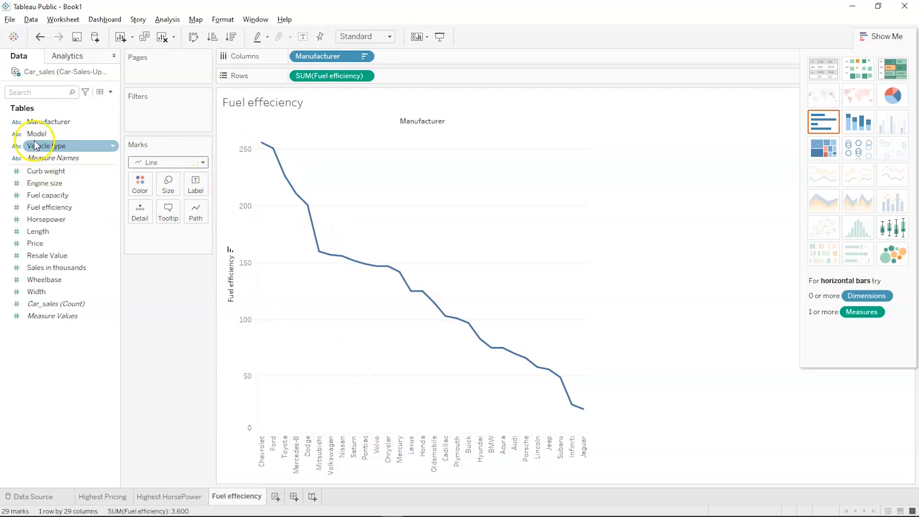
drag(48, 122, 130, 191)
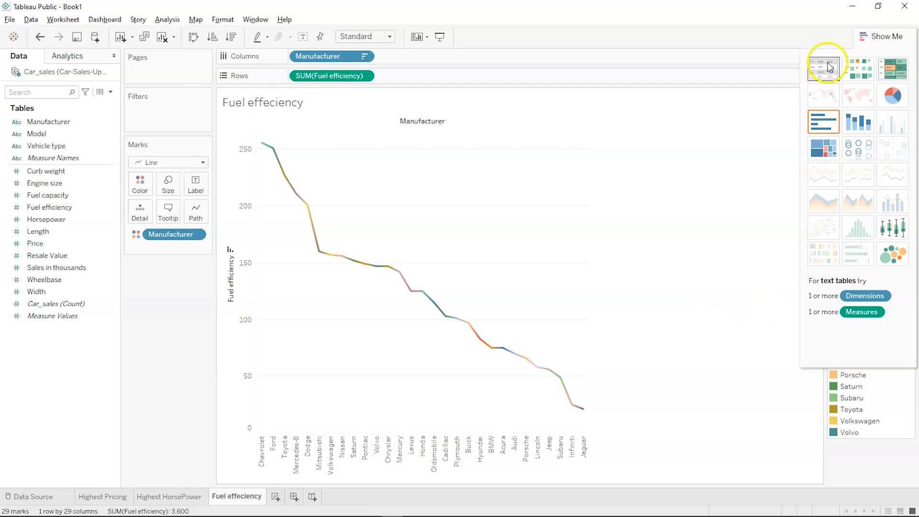
- Hide Show Me to reveal the full legend, then try Keep Only on Audi and undo it
click(874, 38)
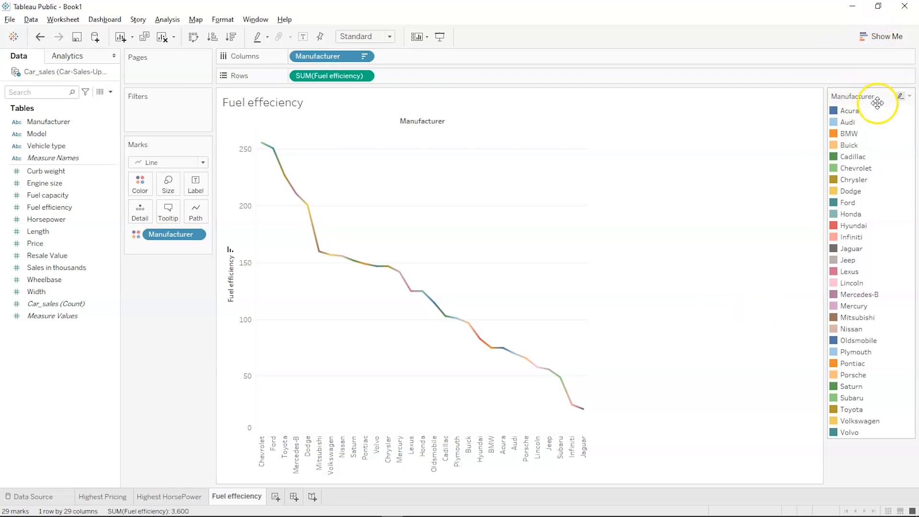
click(901, 98)
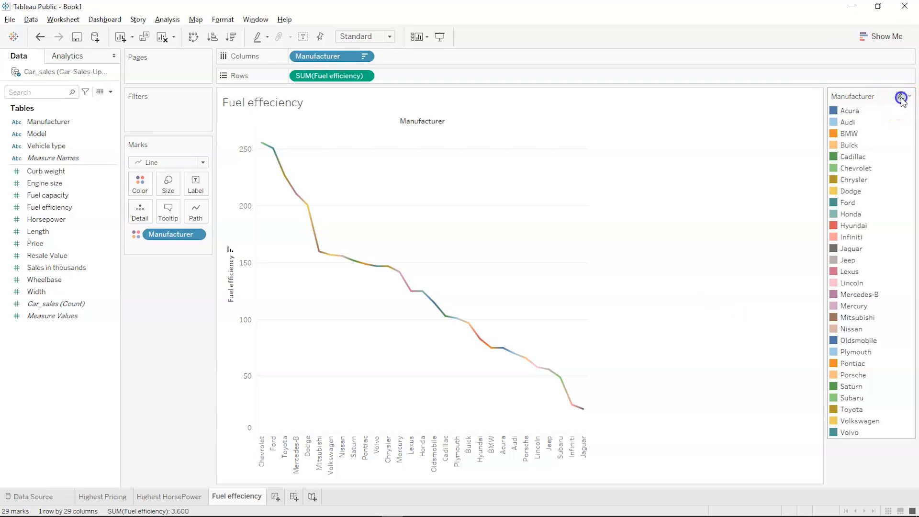
click(851, 122)
click(782, 137)
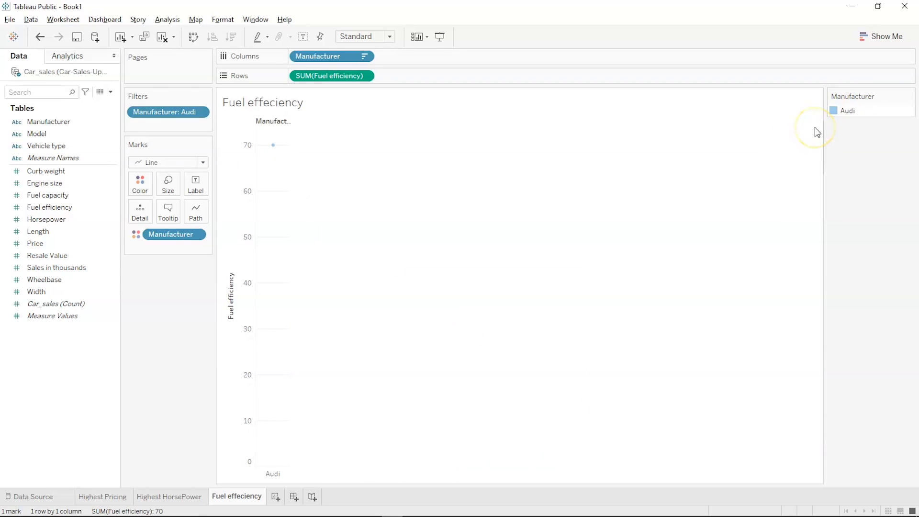
key(ctrl+z)
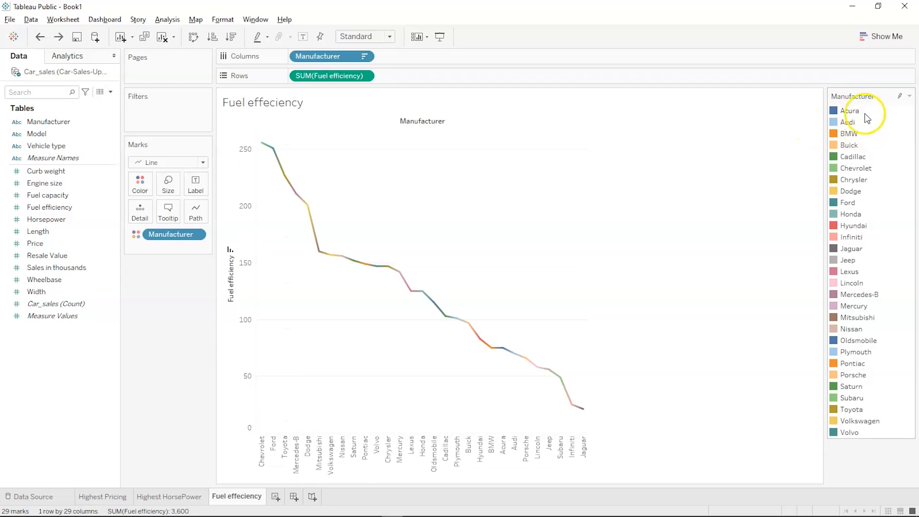
- Exclude Buick from the fuel efficiency line, leaving 28 manufacturers
click(846, 136)
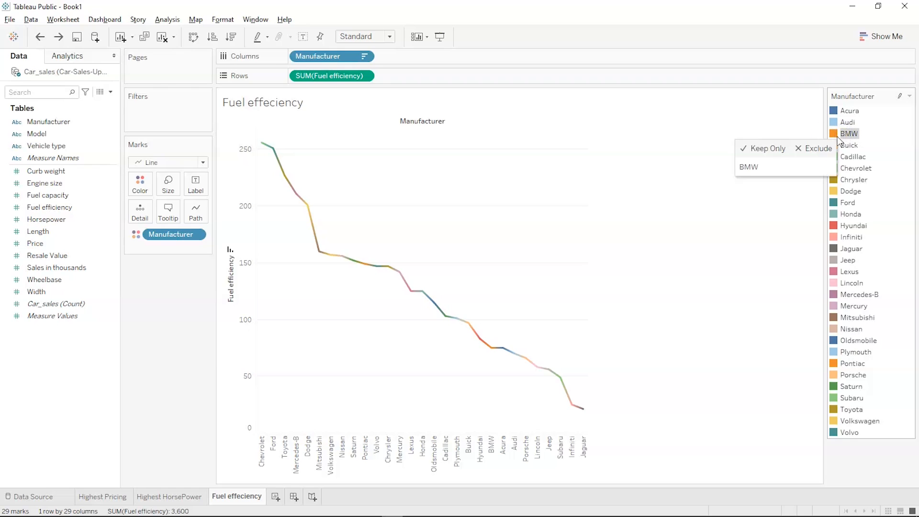
click(847, 145)
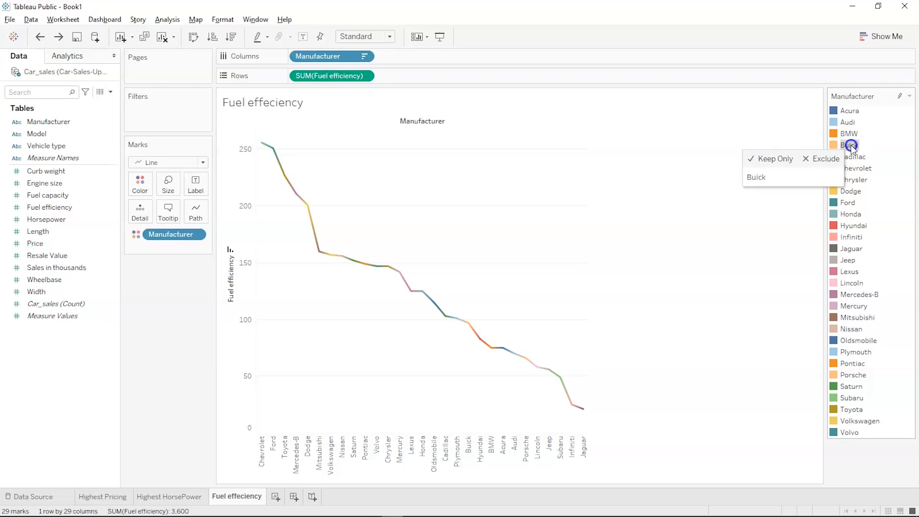
click(829, 159)
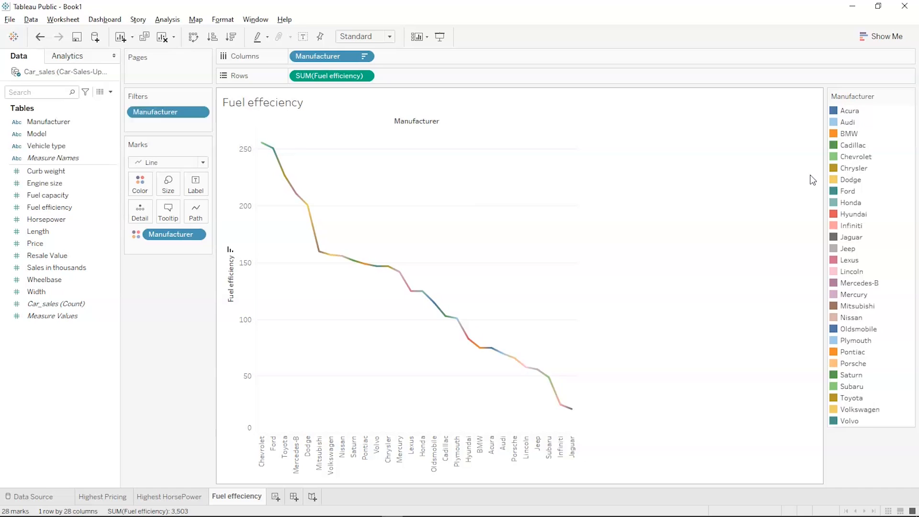
key(ctrl+z)
click(854, 145)
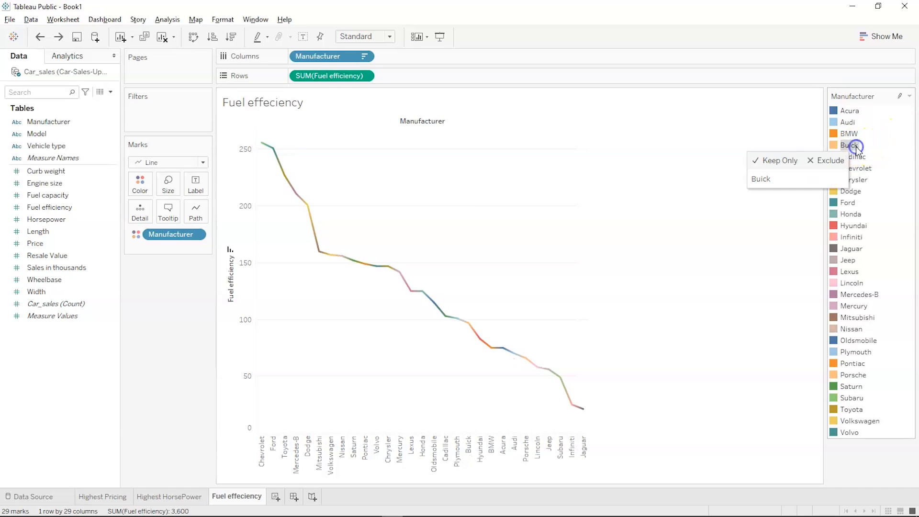
click(826, 160)
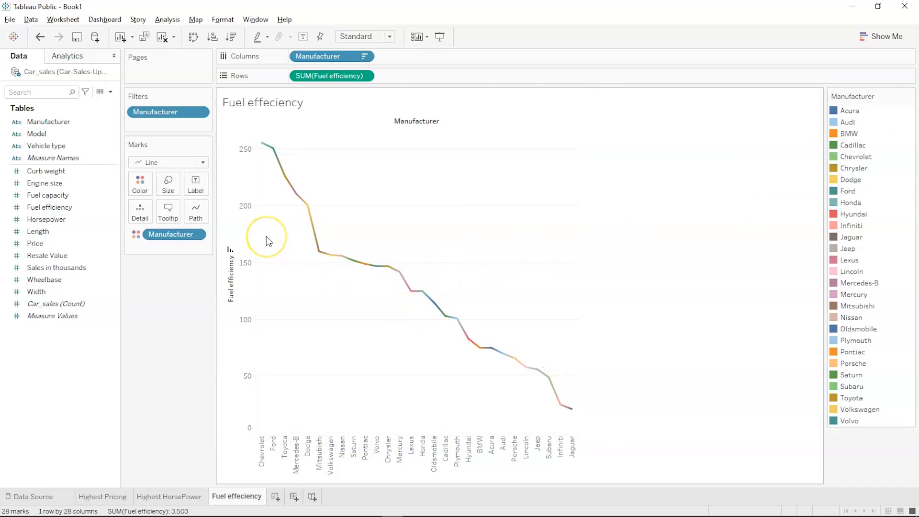
click(168, 211)
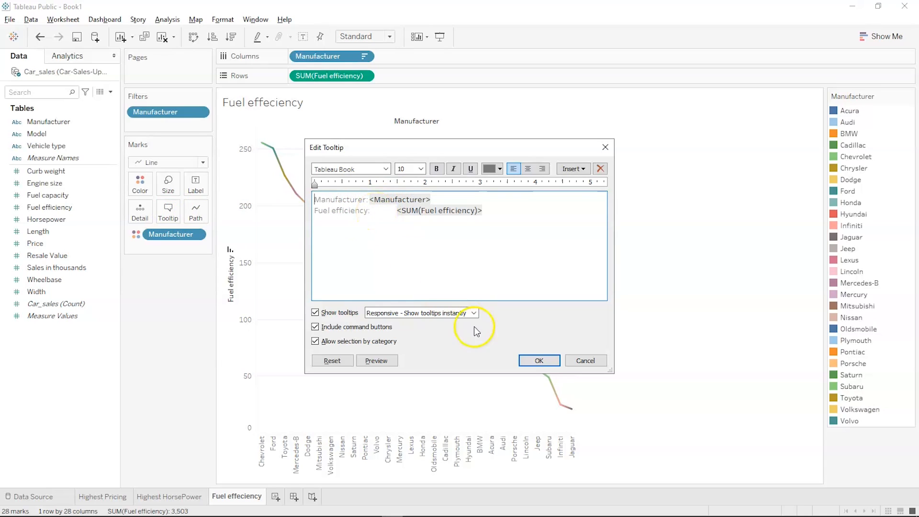
click(540, 360)
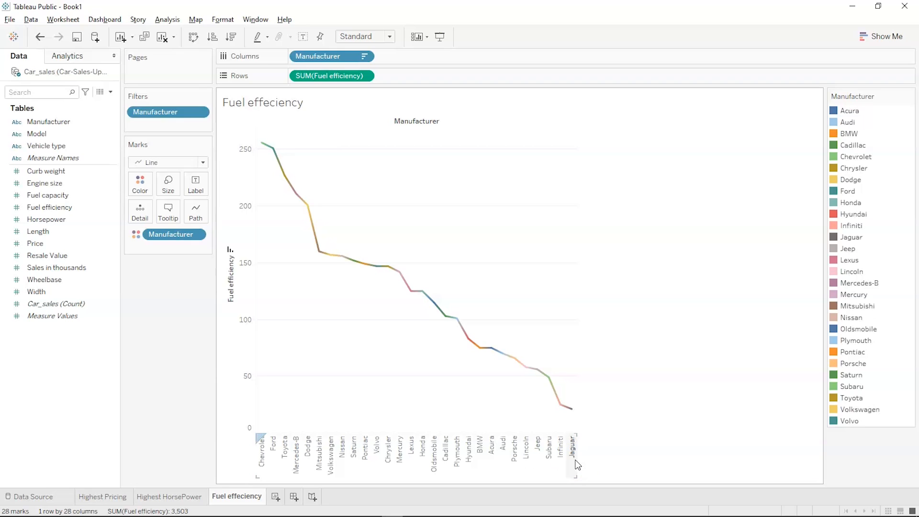
- Add a new worksheet named 'Highest Resale'
click(277, 497)
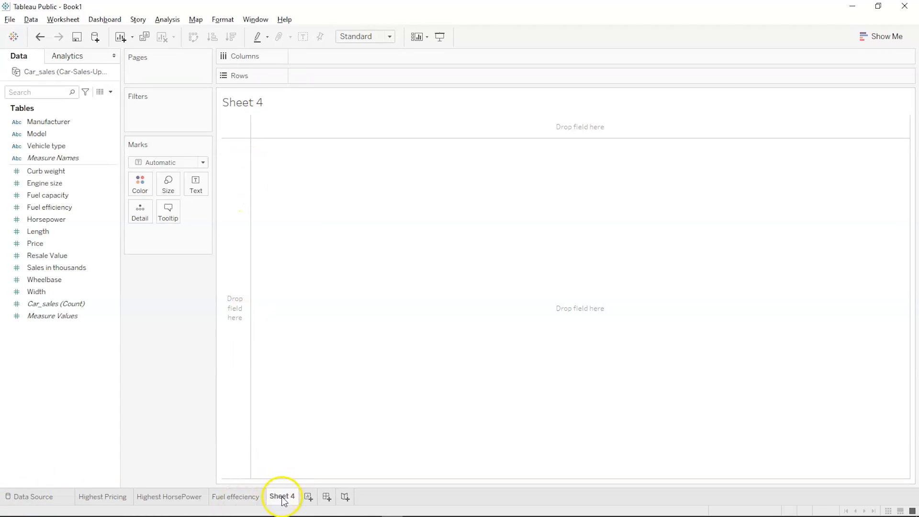
click(282, 498)
text(Highest Resale)
key(Return)
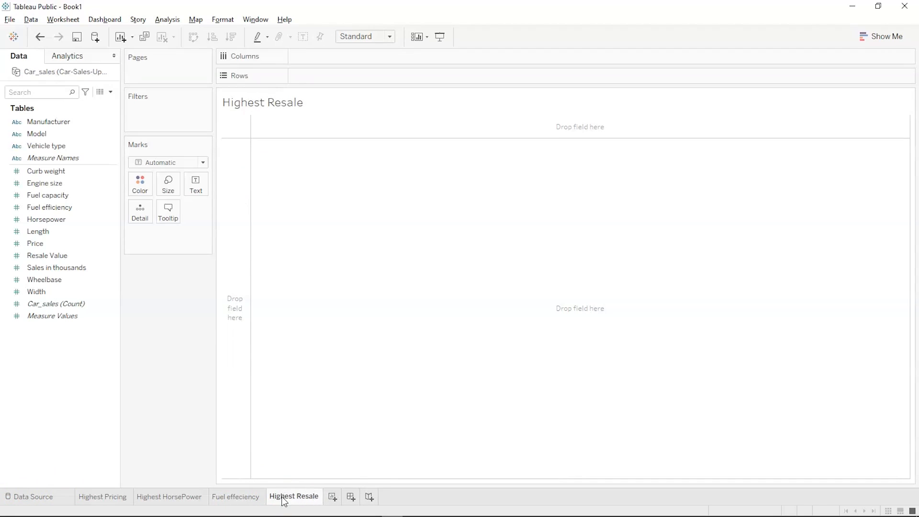
- Chart Resale Value by Model as bars sorted descending
click(57, 268)
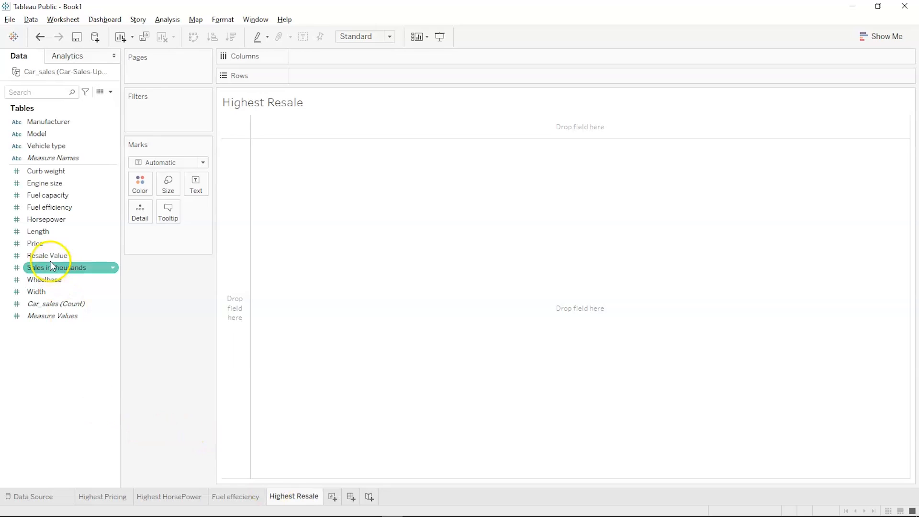
drag(47, 257, 332, 78)
drag(70, 130, 334, 53)
mouse_move(79, 126)
mouse_down()
mouse_move(246, 79)
mouse_move(90, 113)
mouse_move(88, 122)
mouse_up()
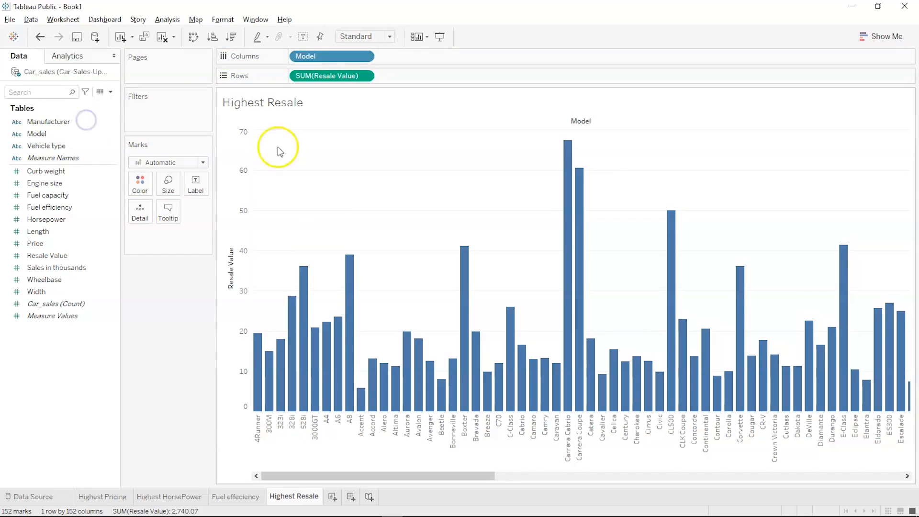
click(230, 36)
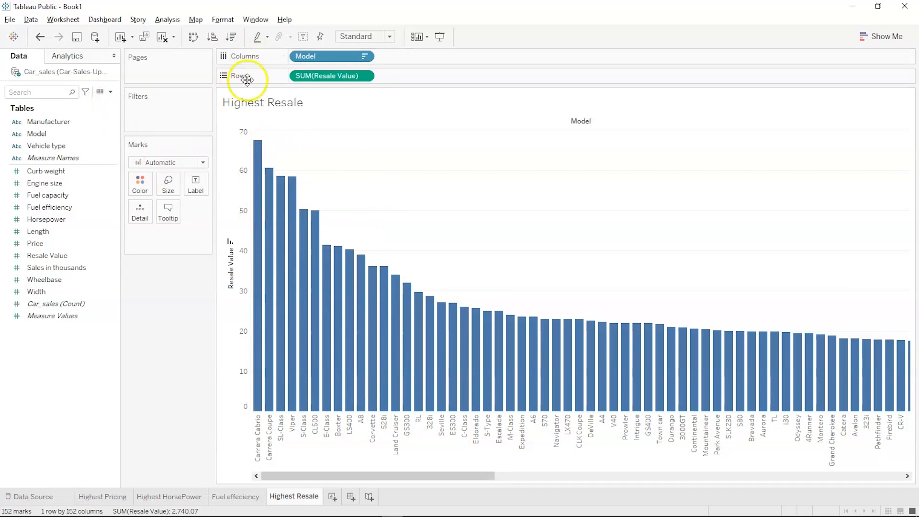
- Cancel the Vehicle type–Model hierarchy and colour the bars by Model
click(82, 144)
drag(82, 144, 79, 136)
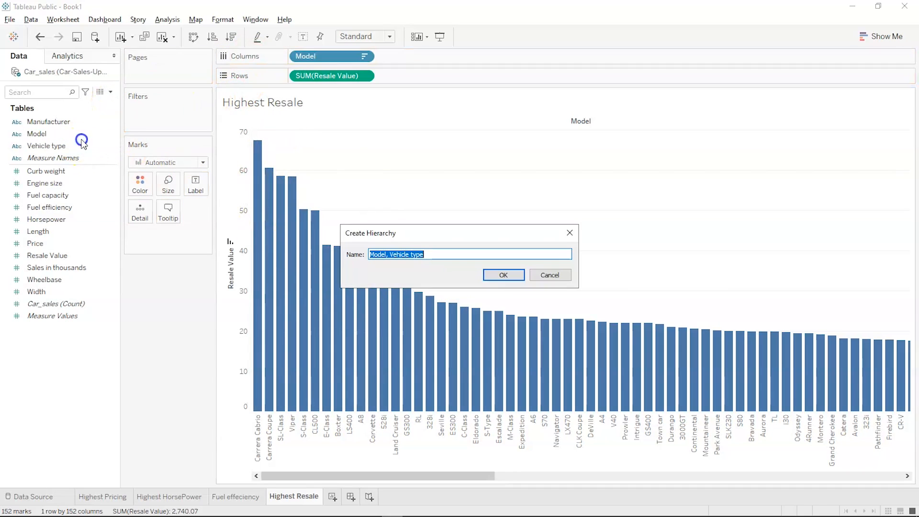
click(546, 274)
click(40, 136)
drag(40, 135, 139, 184)
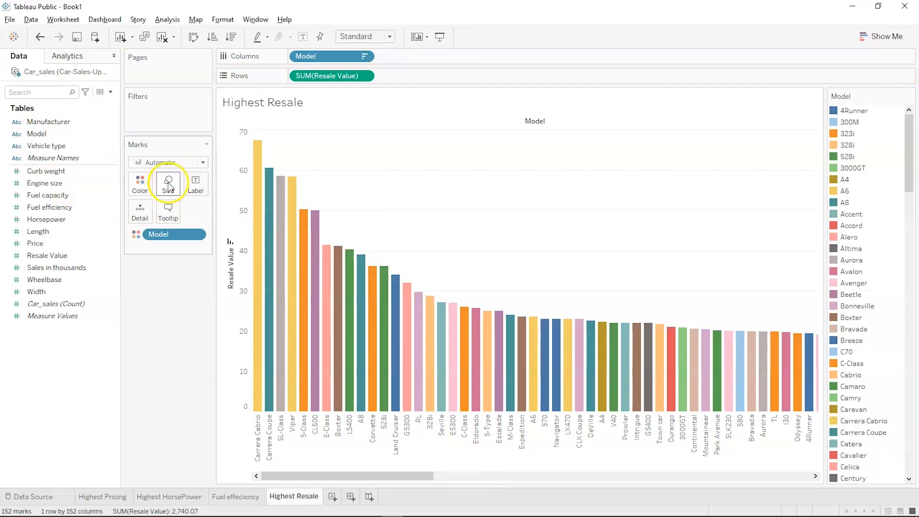
- Swap Model for Manufacturer on Columns and drop Model from Color, giving 29 bars
click(49, 122)
drag(49, 124, 414, 59)
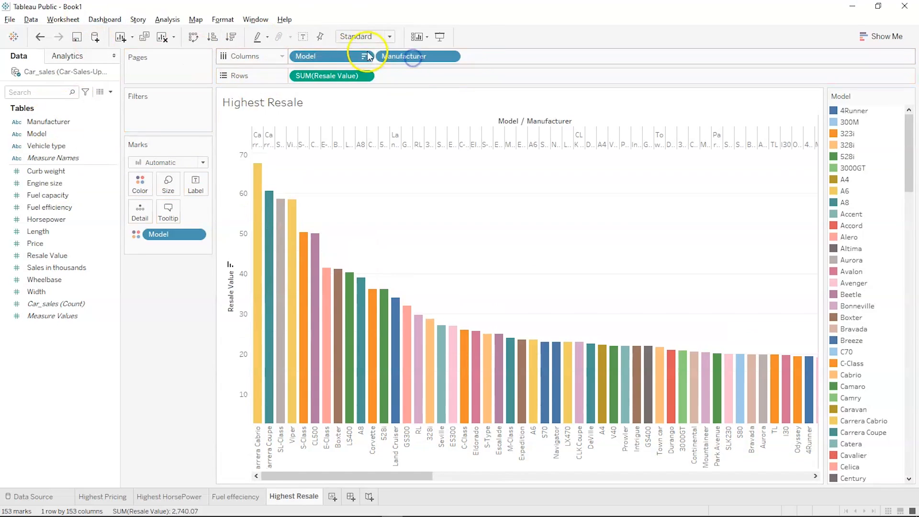
drag(345, 58, 86, 126)
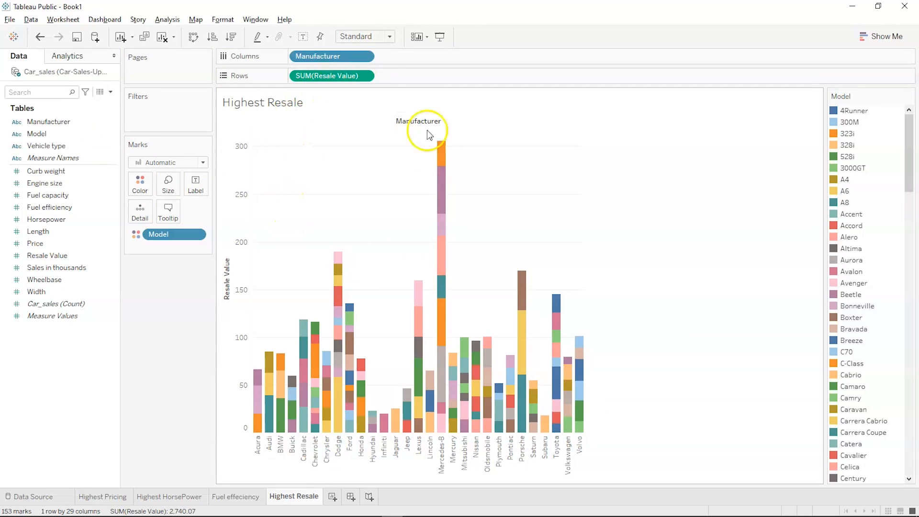
mouse_move(445, 162)
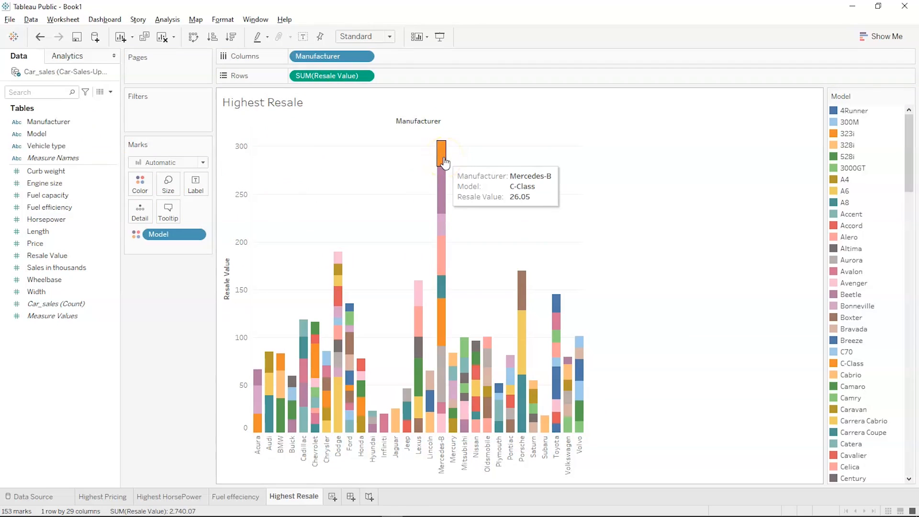
mouse_move(445, 185)
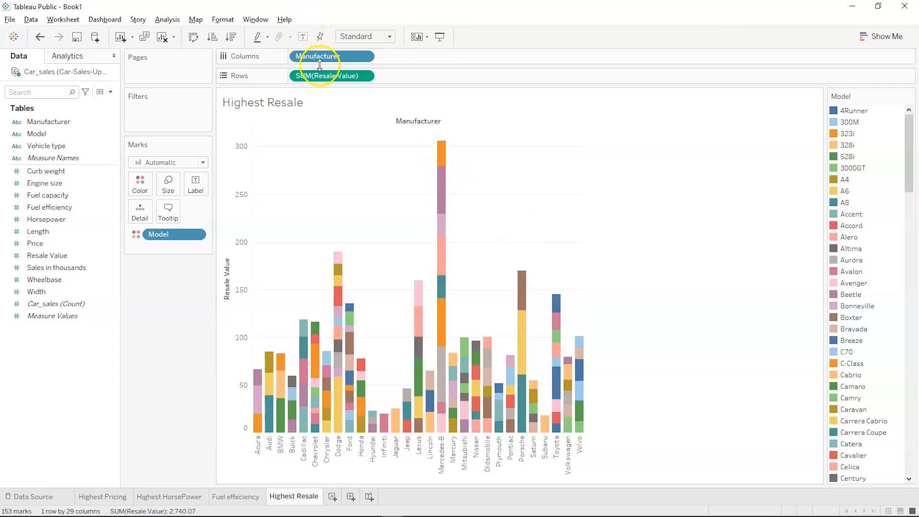
mouse_move(166, 236)
mouse_down()
mouse_move(105, 353)
mouse_move(53, 358)
mouse_move(109, 260)
mouse_move(166, 241)
mouse_up()
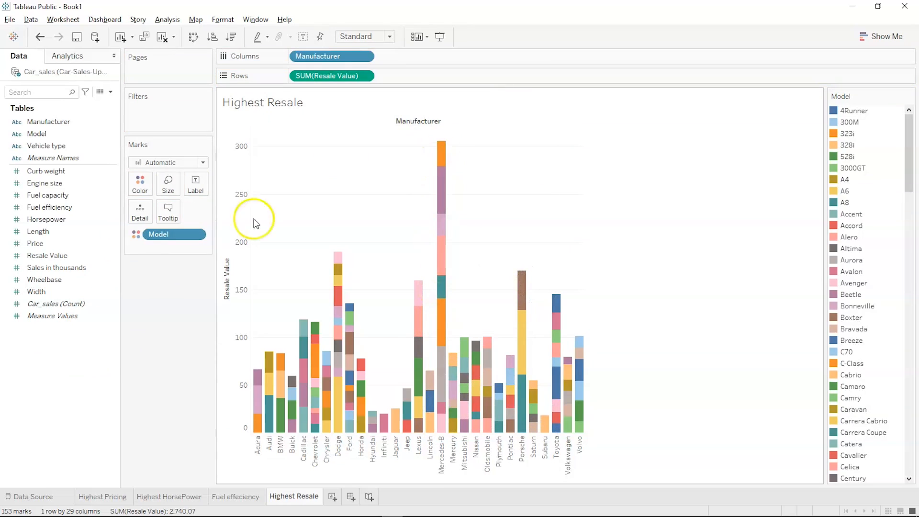
drag(184, 239, 67, 338)
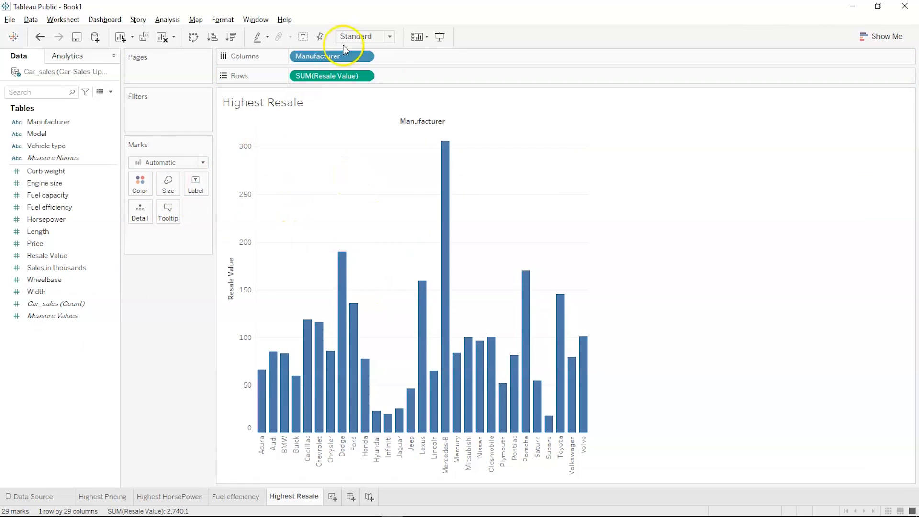
- Sort the manufacturer bars descending, trying and then removing Manufacturer on Size
click(233, 40)
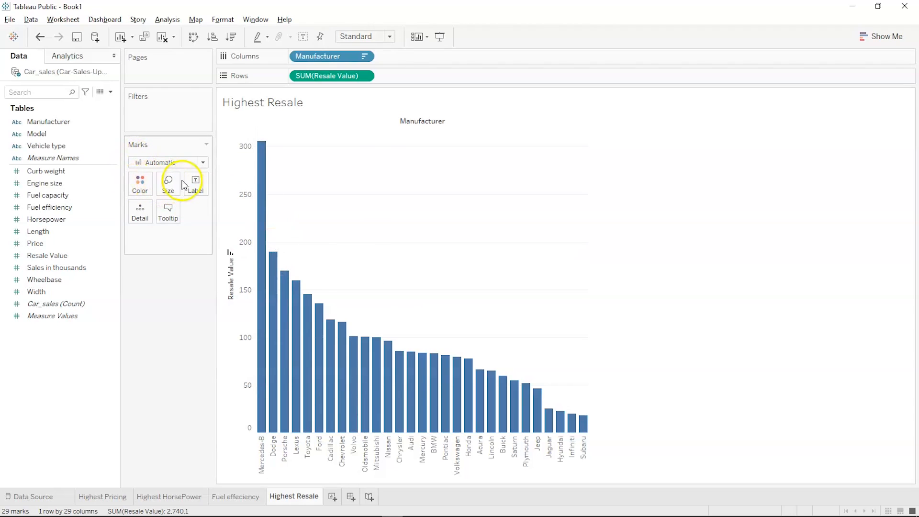
click(63, 135)
click(61, 122)
drag(61, 122, 168, 188)
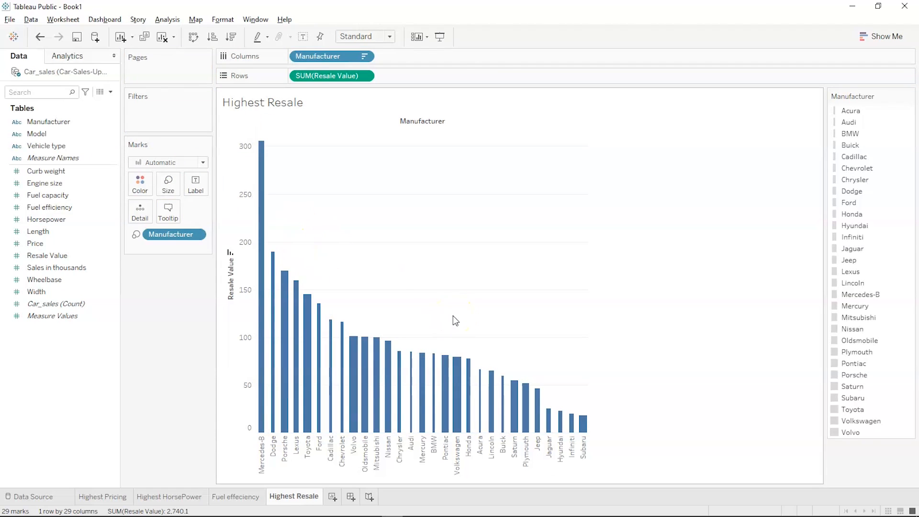
drag(170, 234, 94, 313)
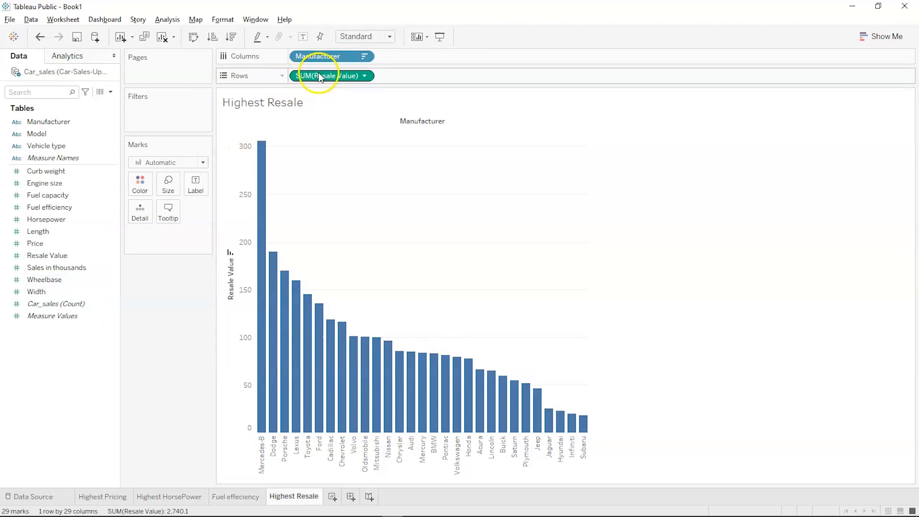
- Change the Resale Value measure from Sum to Maximum
click(364, 77)
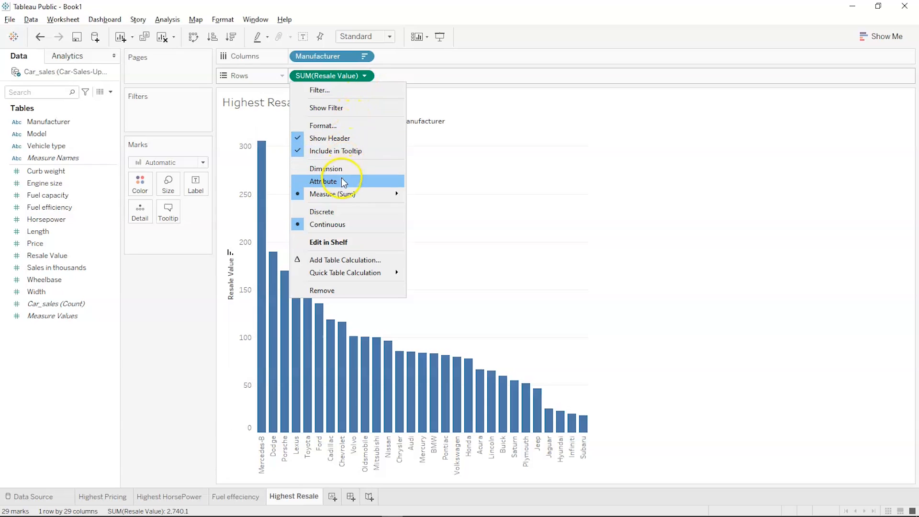
mouse_move(340, 192)
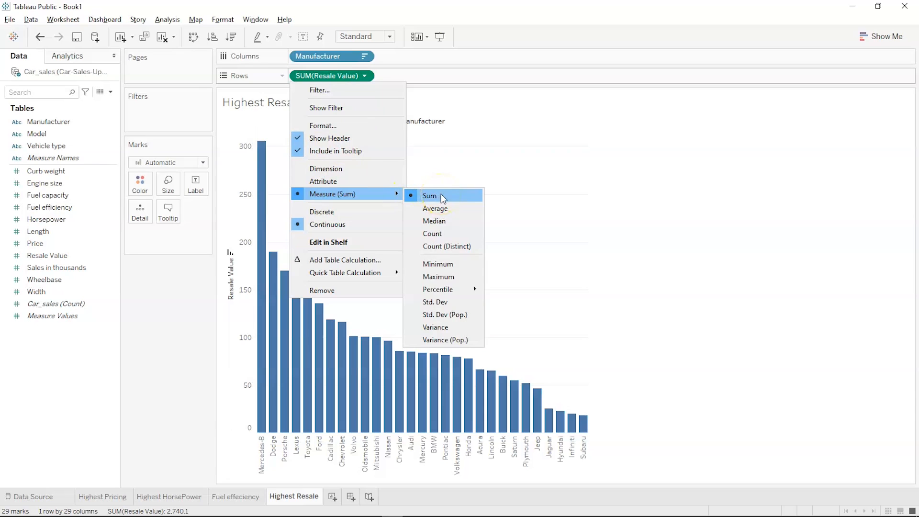
click(440, 210)
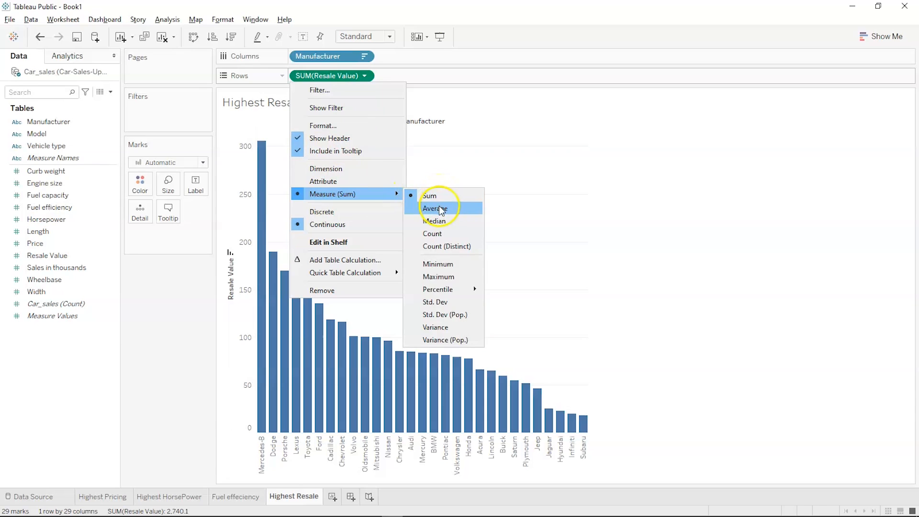
click(439, 278)
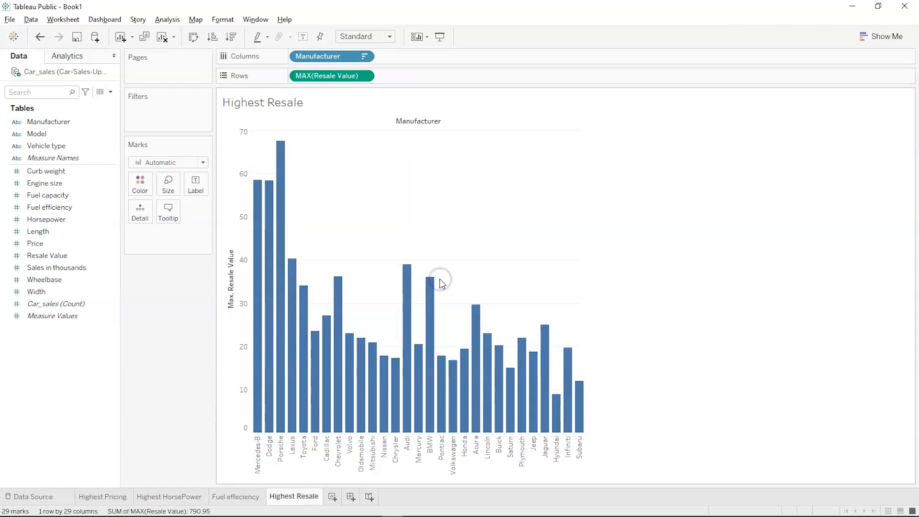
- Colour the bars by Manufacturer instead of sizing them
click(62, 125)
drag(62, 125, 169, 178)
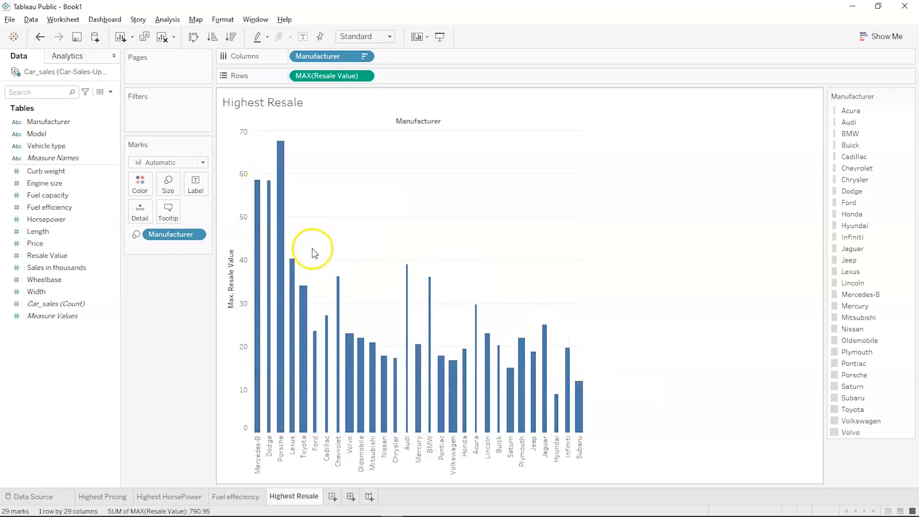
drag(186, 238, 53, 332)
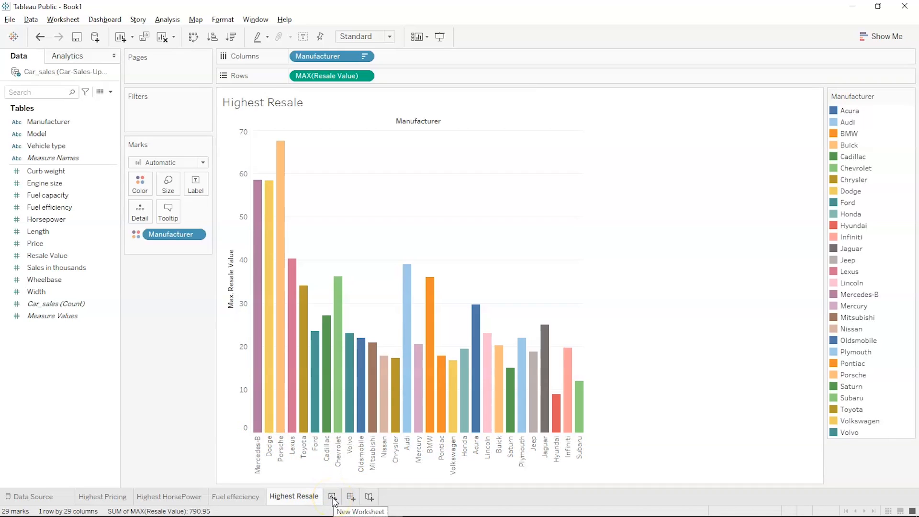
- Create the 'Filter' sheet charting SUM(Price) by Manufacturer as 29 bars
click(332, 496)
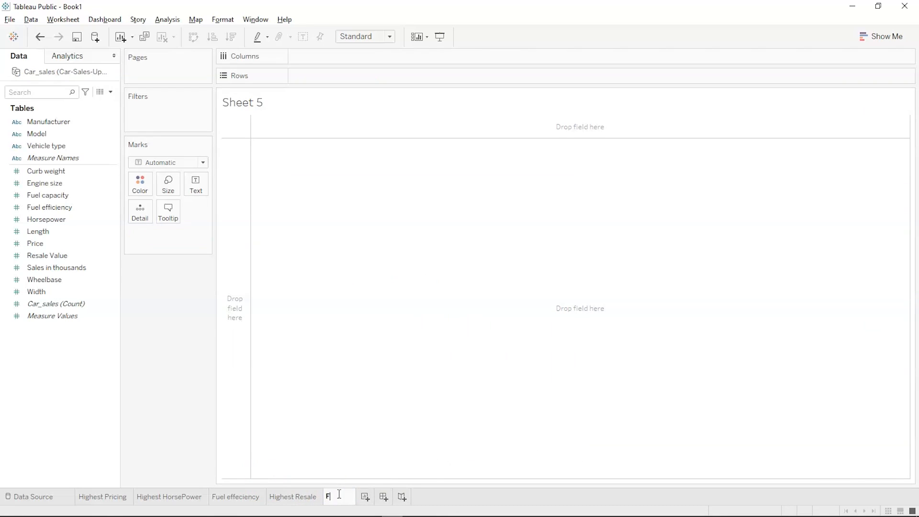
key(Return)
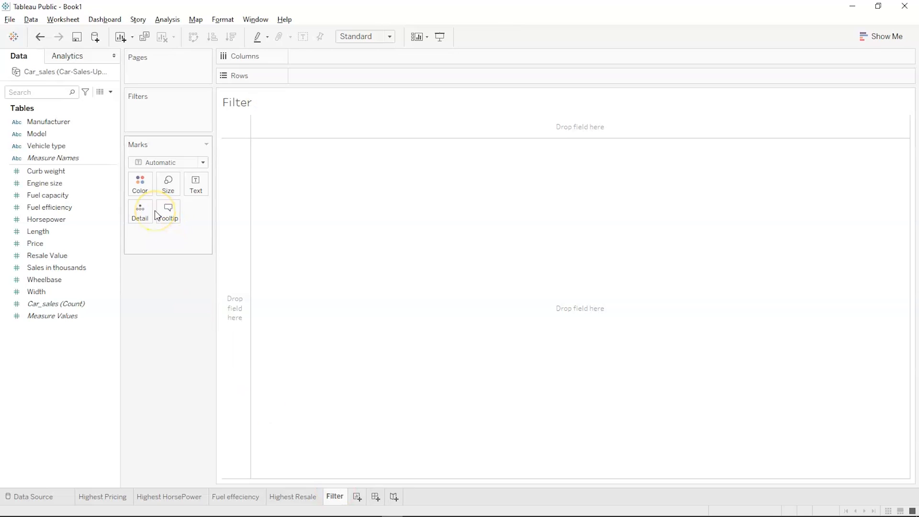
click(55, 172)
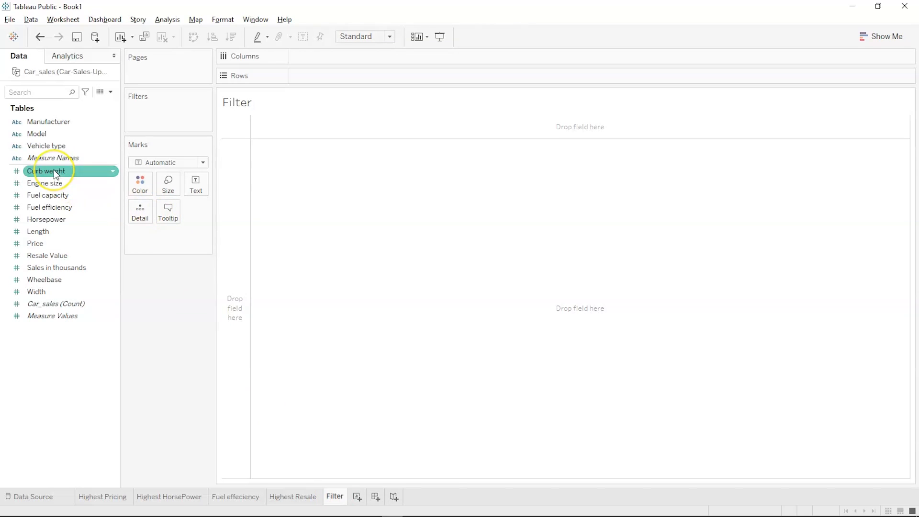
drag(48, 121, 322, 56)
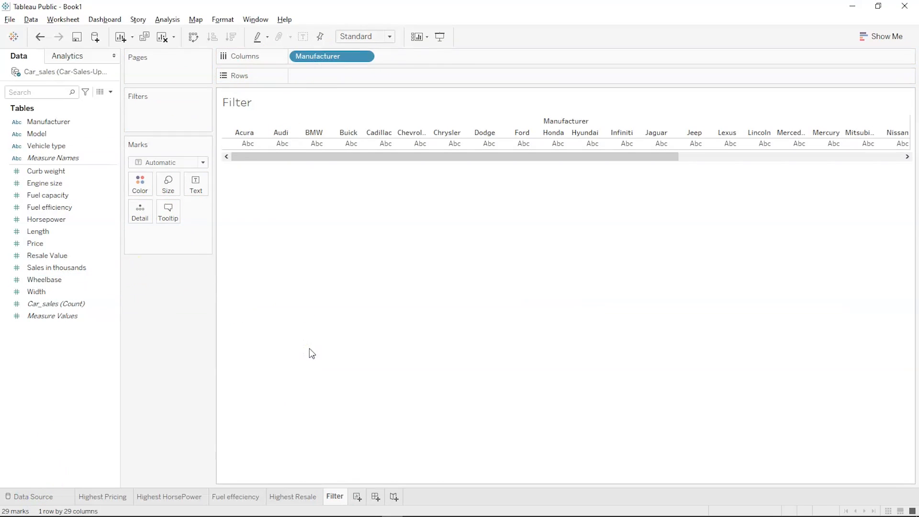
click(77, 267)
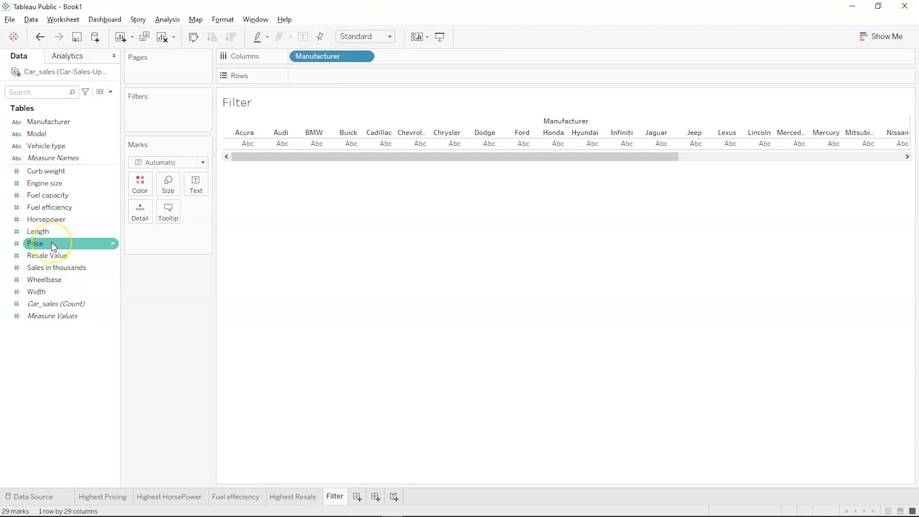
drag(51, 242, 326, 73)
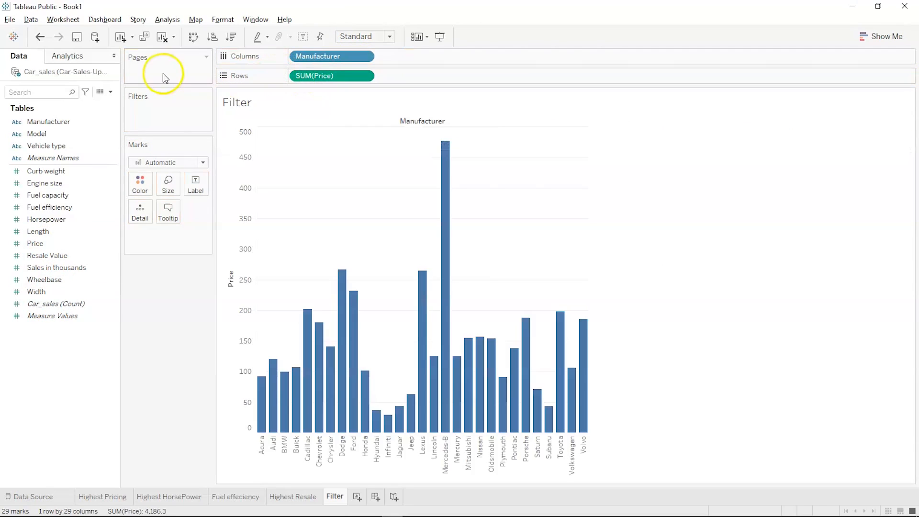
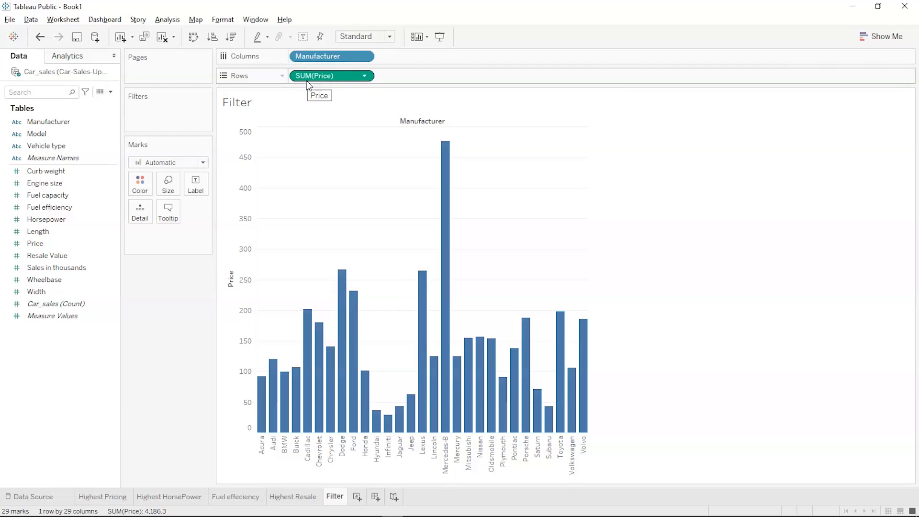
- Add a Manufacturer filter to the price chart, keeping all 29 manufacturers checked
drag(66, 123, 153, 112)
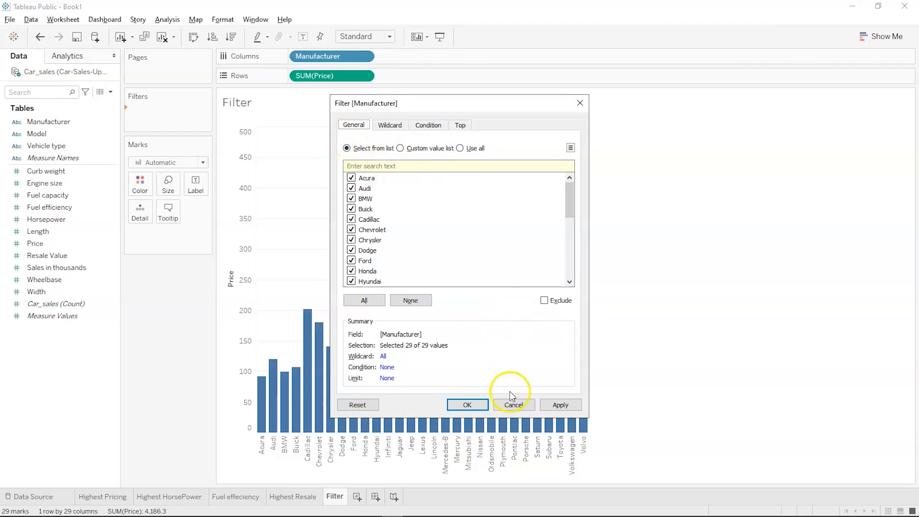
click(467, 404)
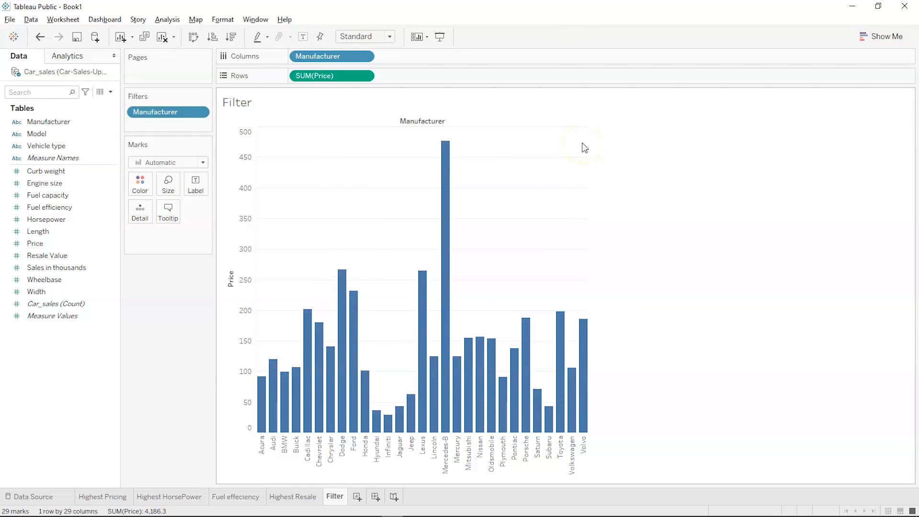
click(195, 95)
click(207, 98)
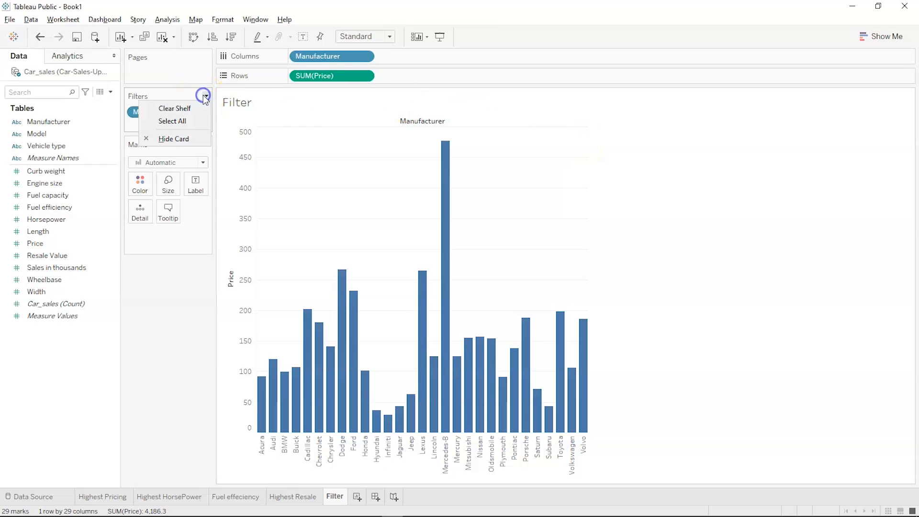
click(128, 128)
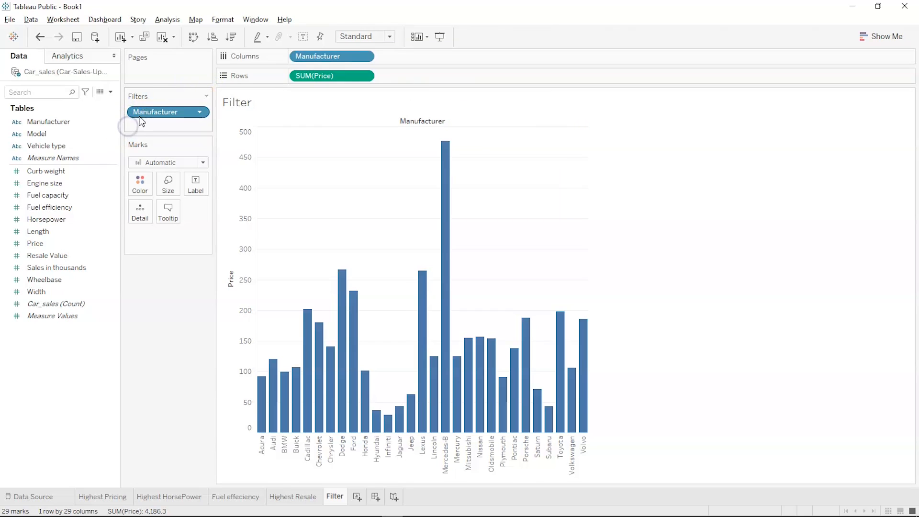
- Reopen the Manufacturer filter via Edit Filter and confirm it unchanged
right_click(138, 114)
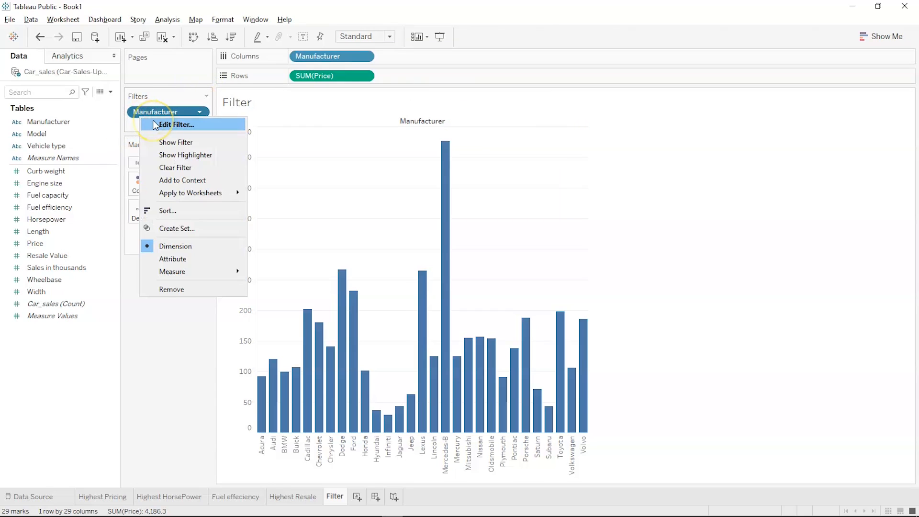
click(154, 125)
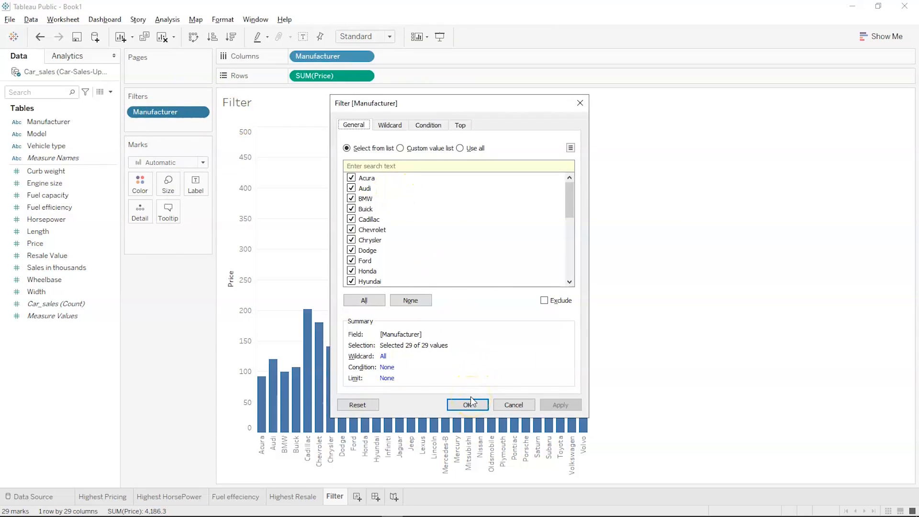
scroll(418, 263, down, 3)
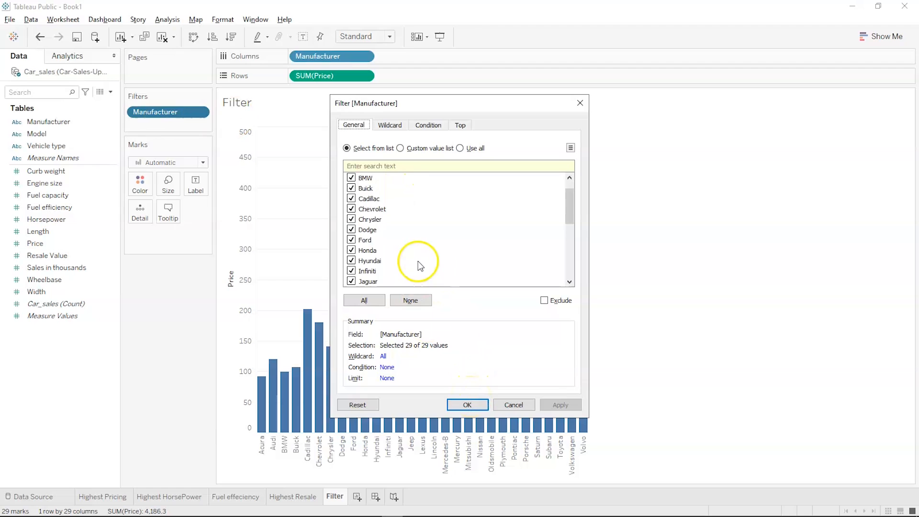
scroll(434, 247, down, 3)
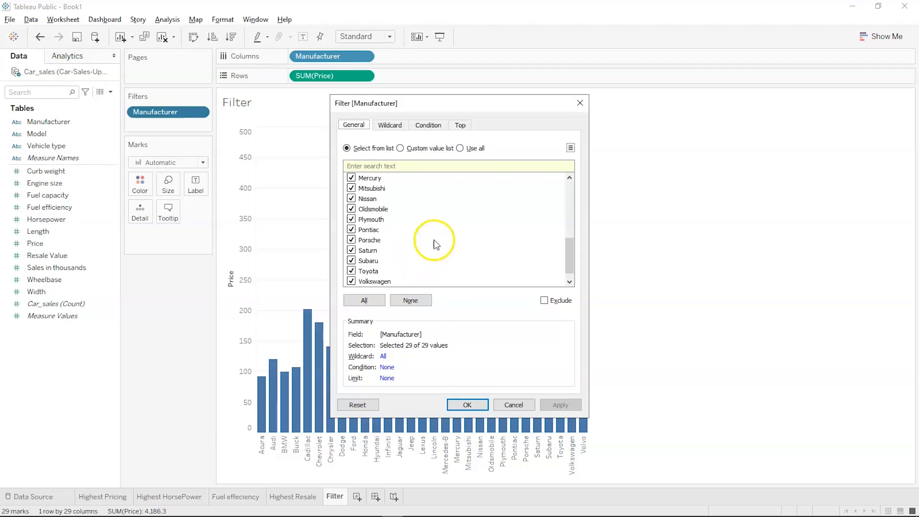
click(471, 403)
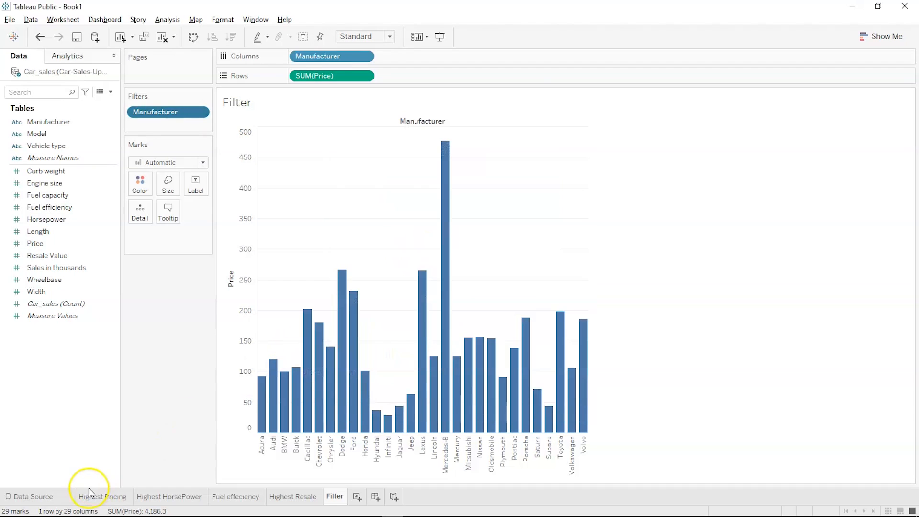
click(160, 112)
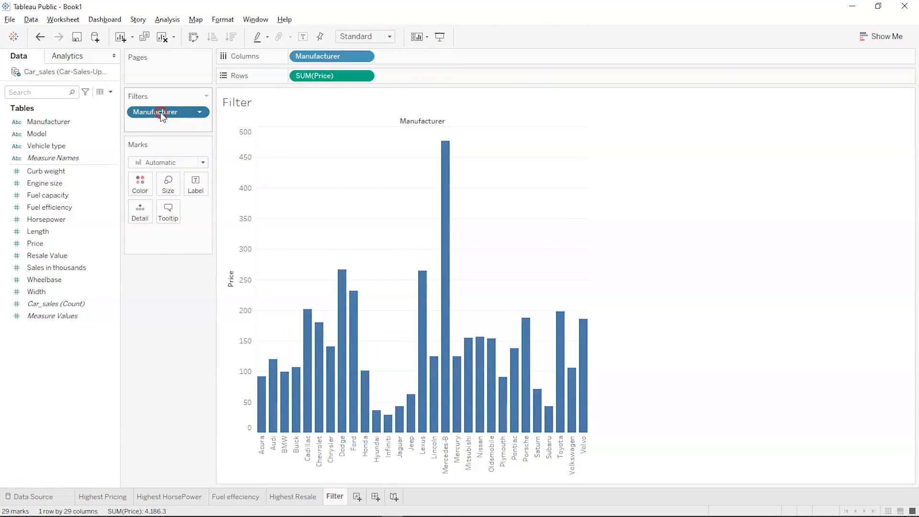
right_click(160, 113)
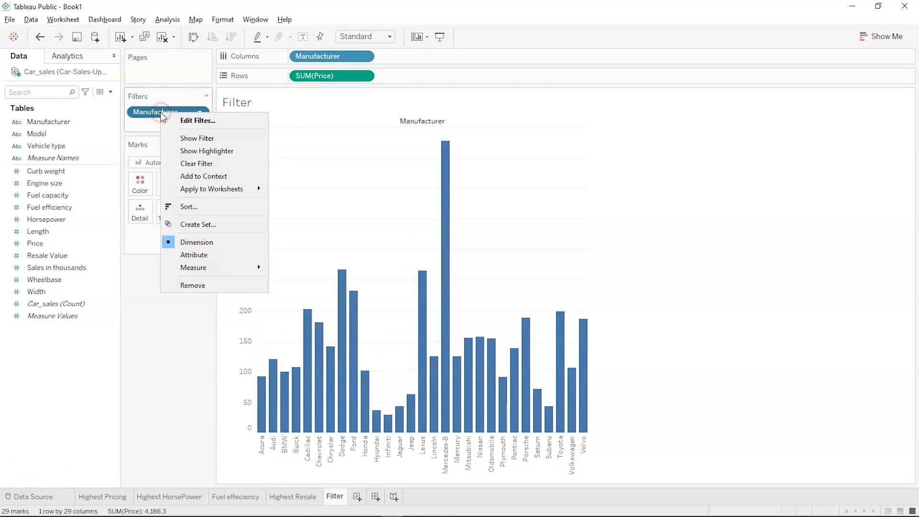
- Show the Manufacturer filter list and sort the price bars descending, briefly excluding then restoring Mercedes-B
click(184, 139)
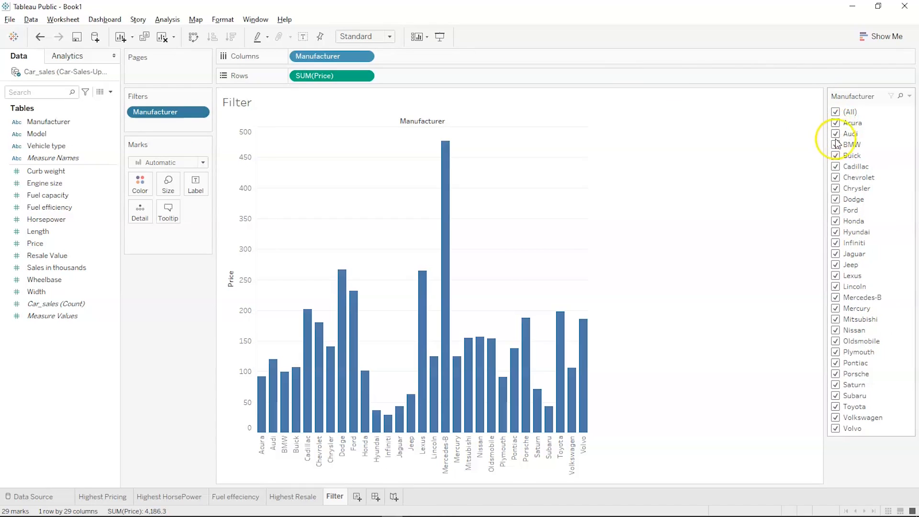
click(835, 297)
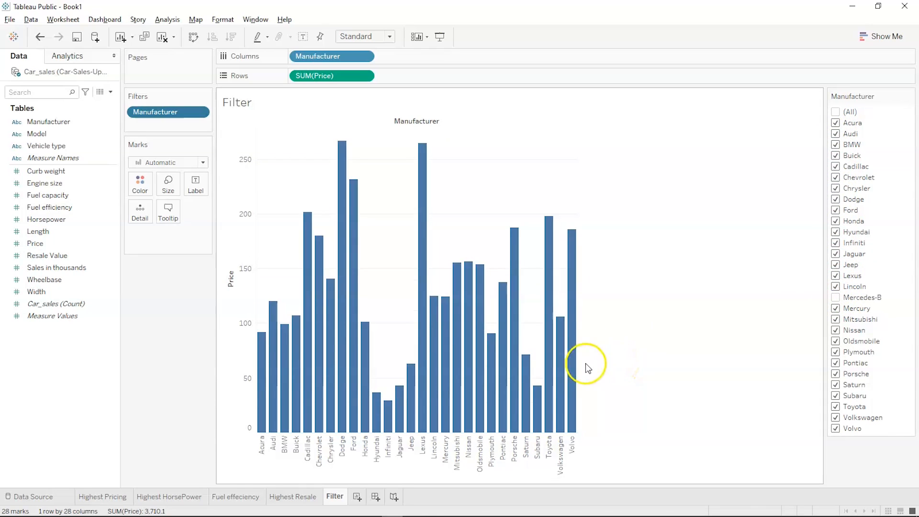
click(212, 36)
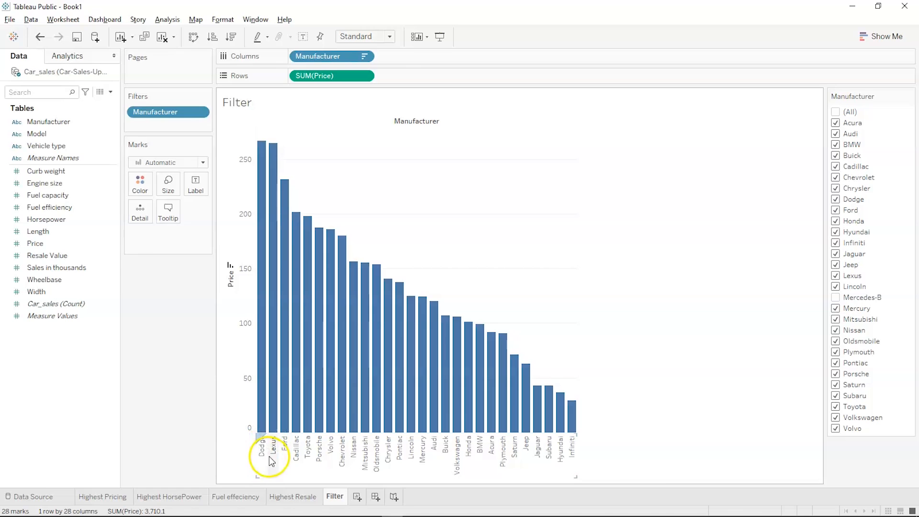
click(835, 298)
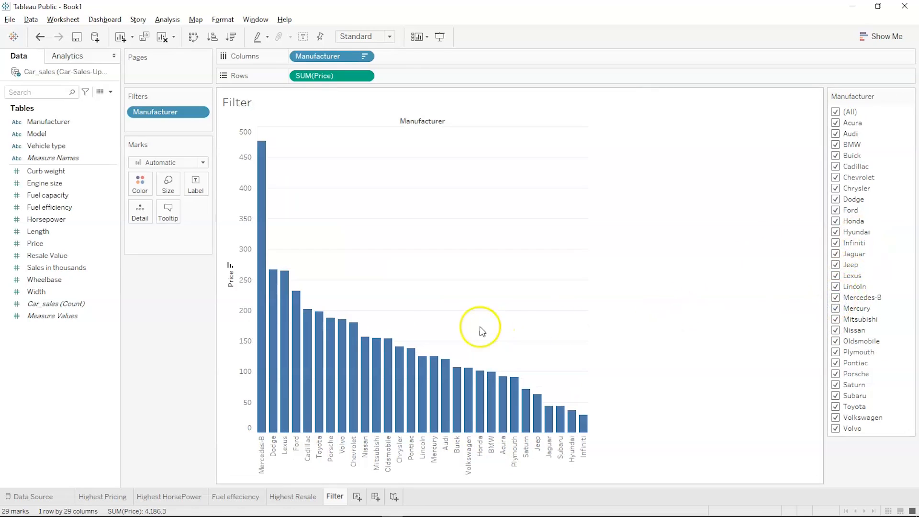
key(ctrl+1)
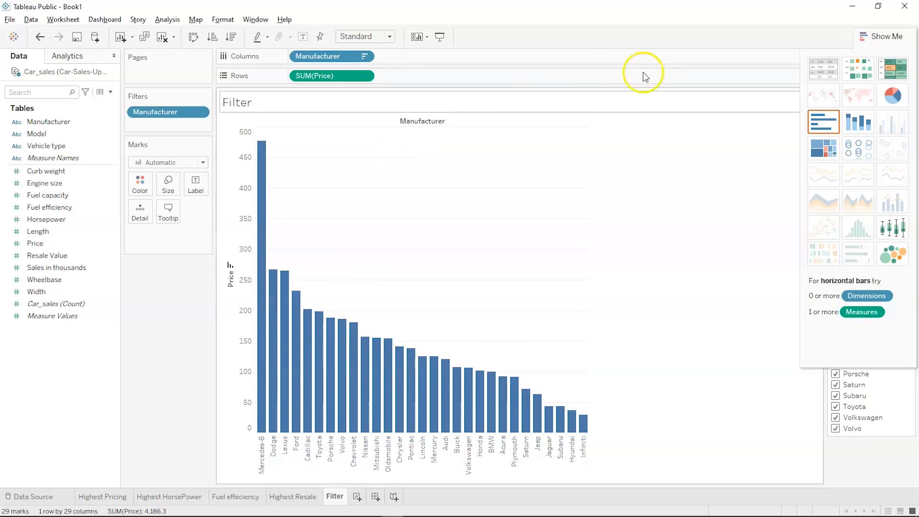
- Try the stacked-bar and horizontal-bar versions of the price chart in Show Me
click(853, 131)
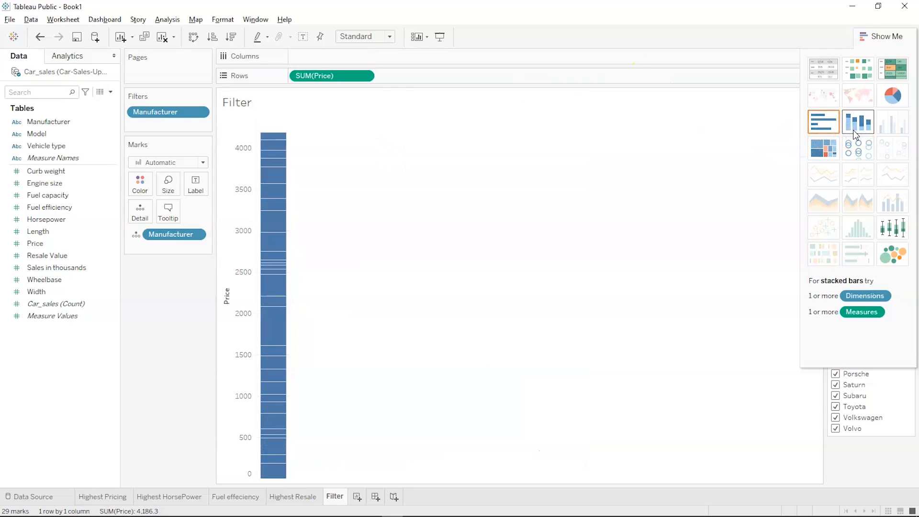
click(823, 123)
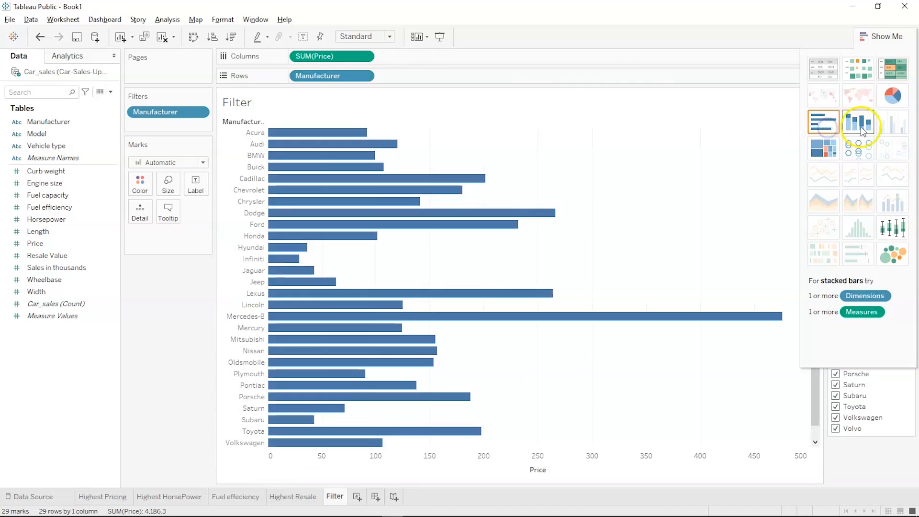
click(860, 127)
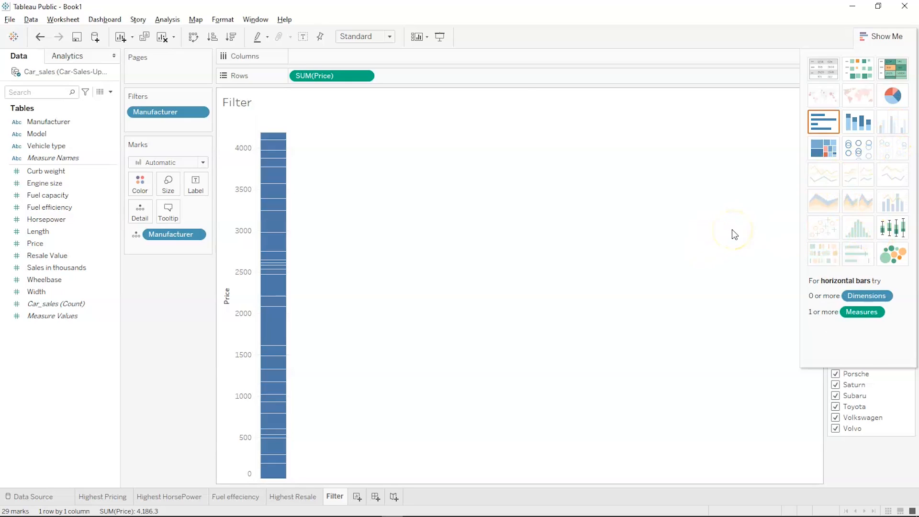
click(826, 122)
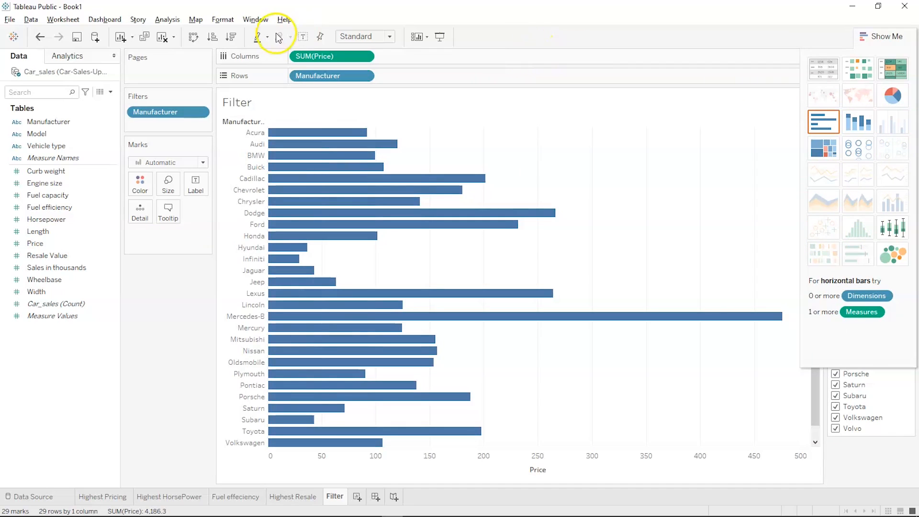
- Restore vertical Price-by-Manufacturer bars sorted descending, then add a new blank worksheet
drag(311, 56, 411, 76)
drag(353, 76, 357, 57)
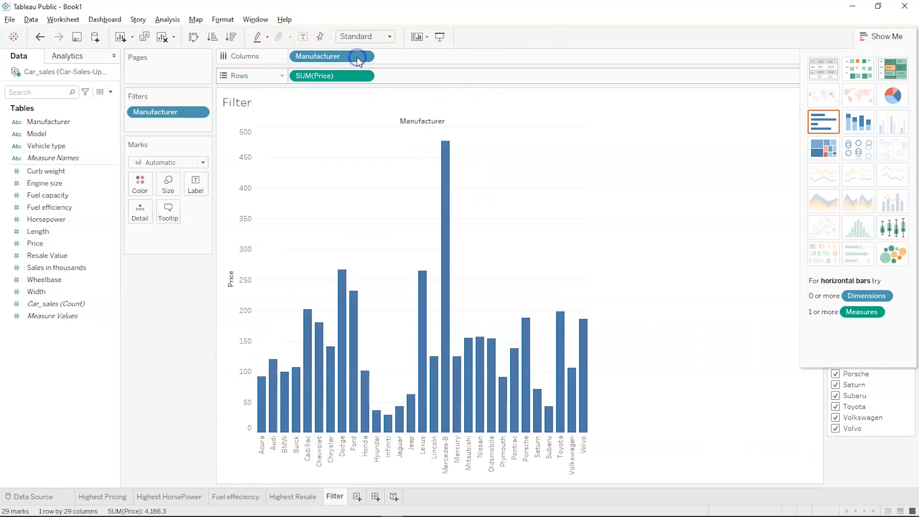
click(231, 37)
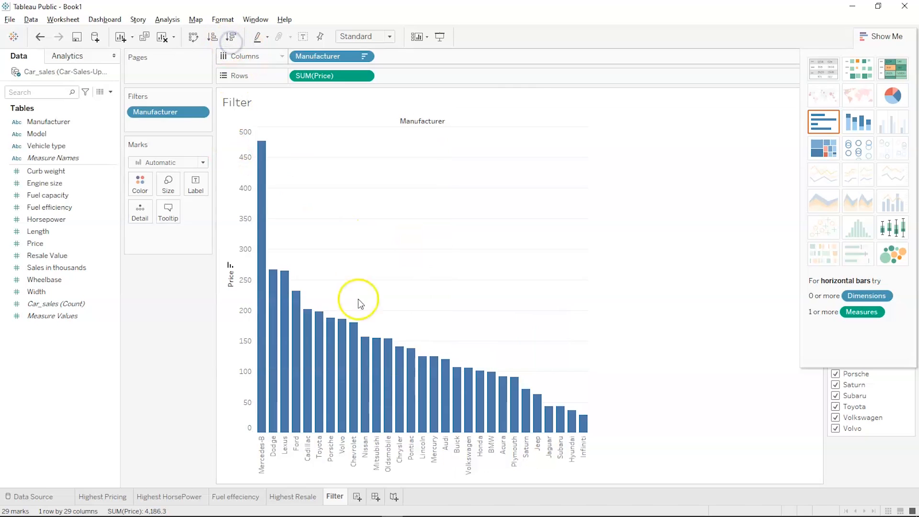
click(359, 496)
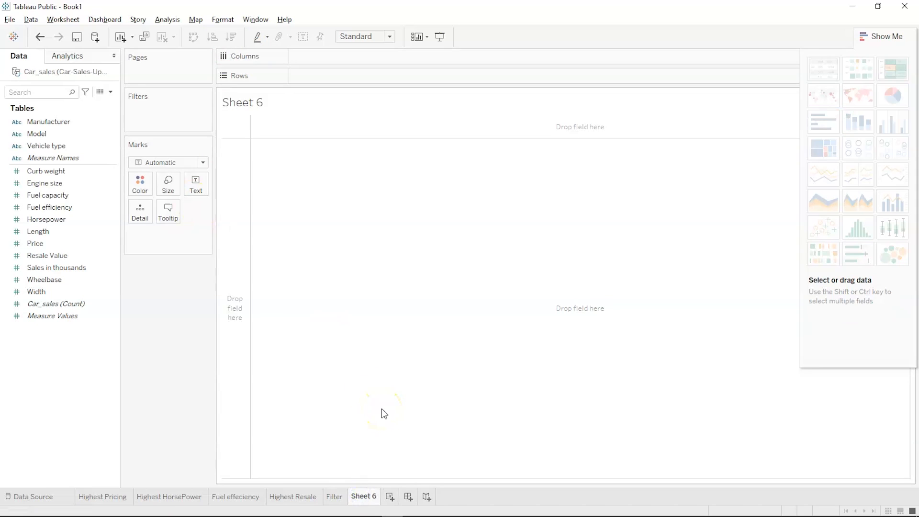
- Rename Sheet 6 to 'Scatter Plot', fixing the initial 'Scatte Plot' typo
double_click(361, 496)
text(Sc)
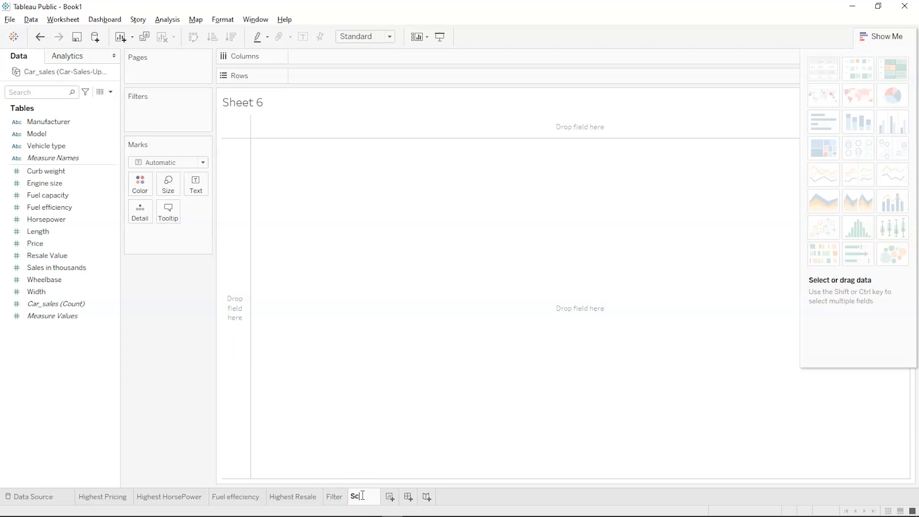
text(atte Plot)
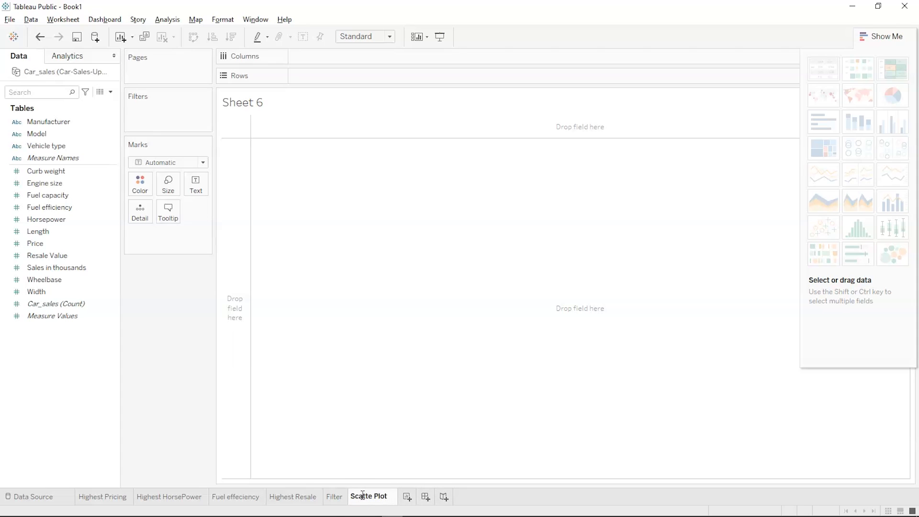
click(438, 376)
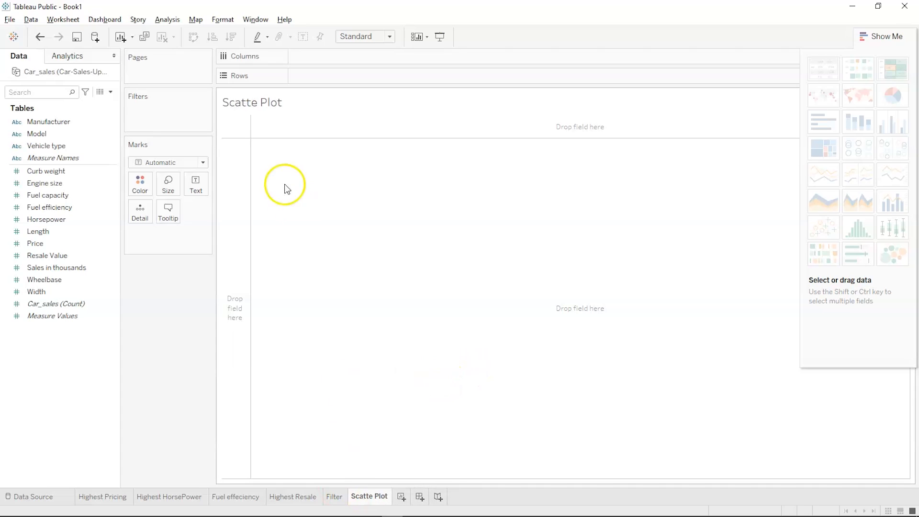
click(365, 498)
double_click(365, 498)
key(Left)
key(Left)
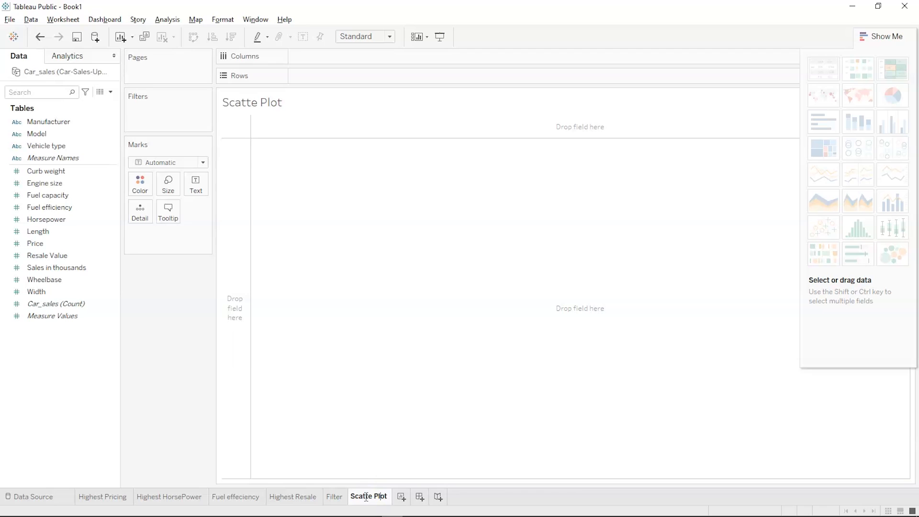
text(r)
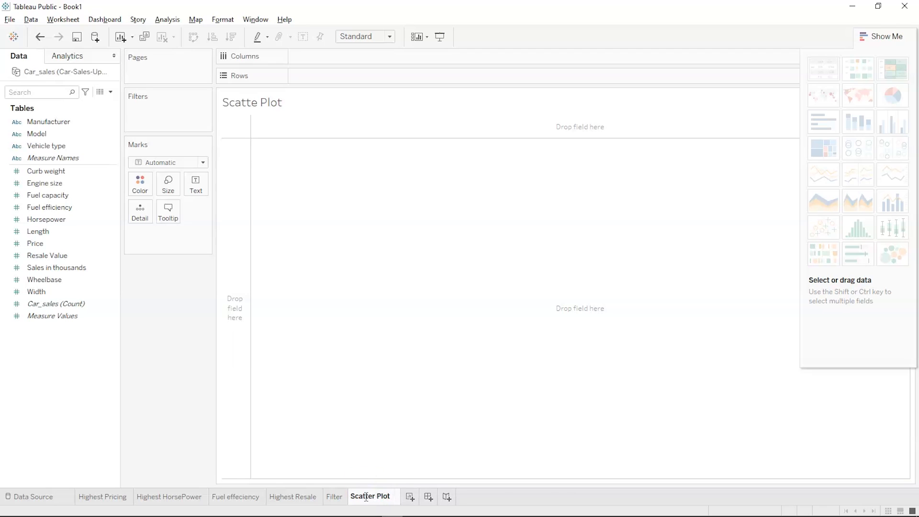
click(366, 443)
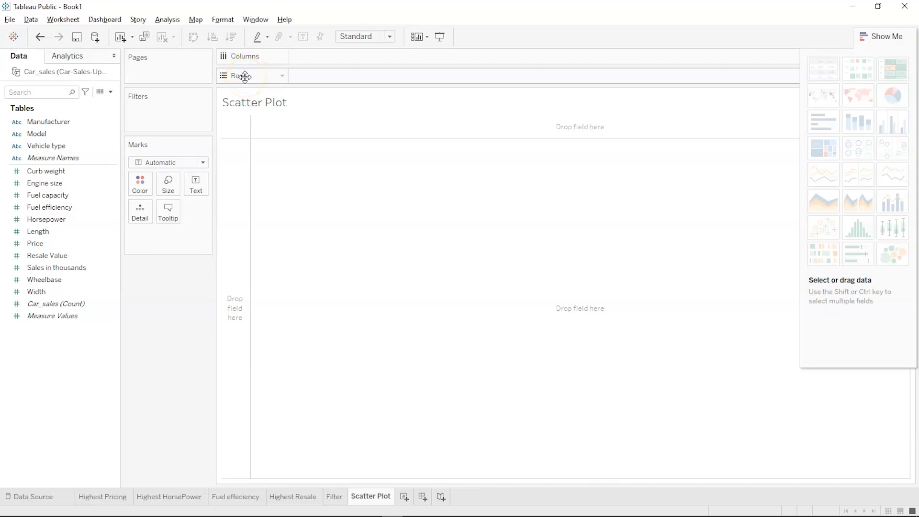
click(55, 158)
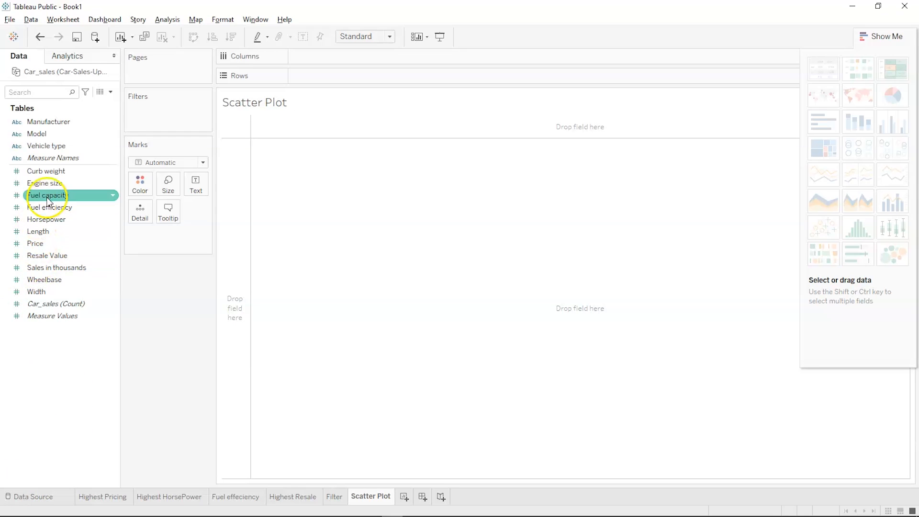
- Plot summed Engine size on Columns against summed Horsepower on Rows, then hide Show Me
mouse_move(48, 185)
mouse_down()
mouse_move(210, 123)
mouse_move(353, 25)
mouse_move(321, 55)
mouse_up()
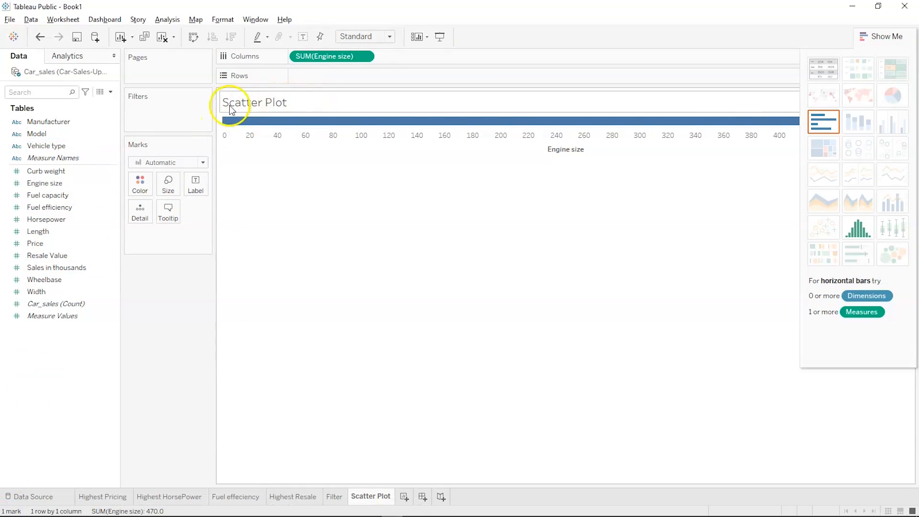
drag(53, 220, 324, 84)
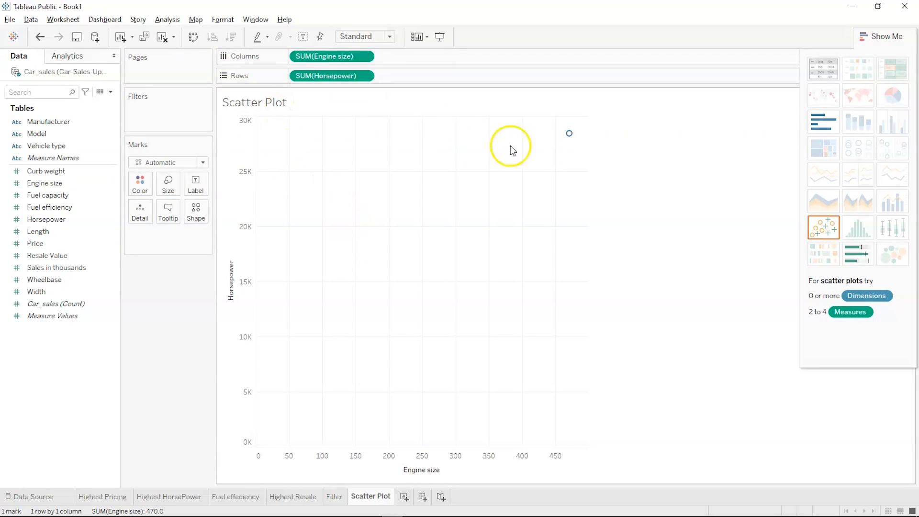
mouse_move(571, 141)
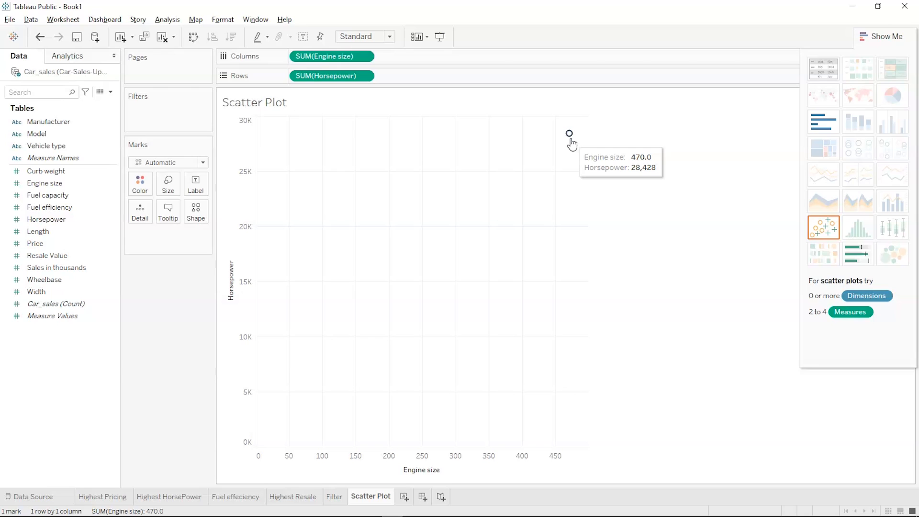
click(96, 382)
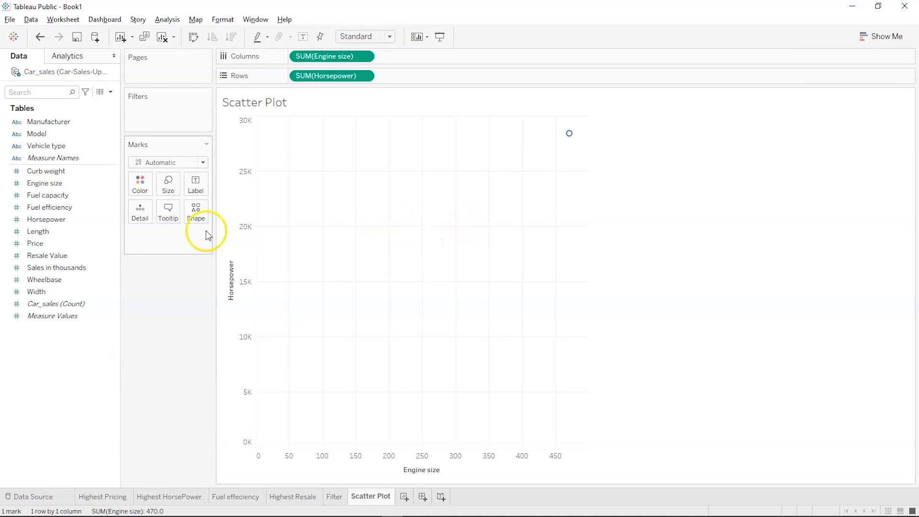
click(111, 244)
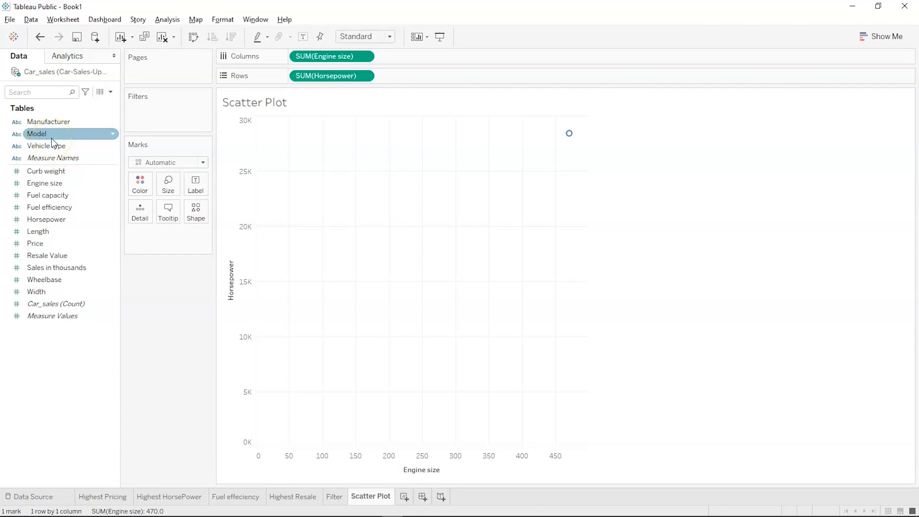
- Put Model on Detail so the scatter plot shows 153 individual car points
drag(51, 135, 141, 212)
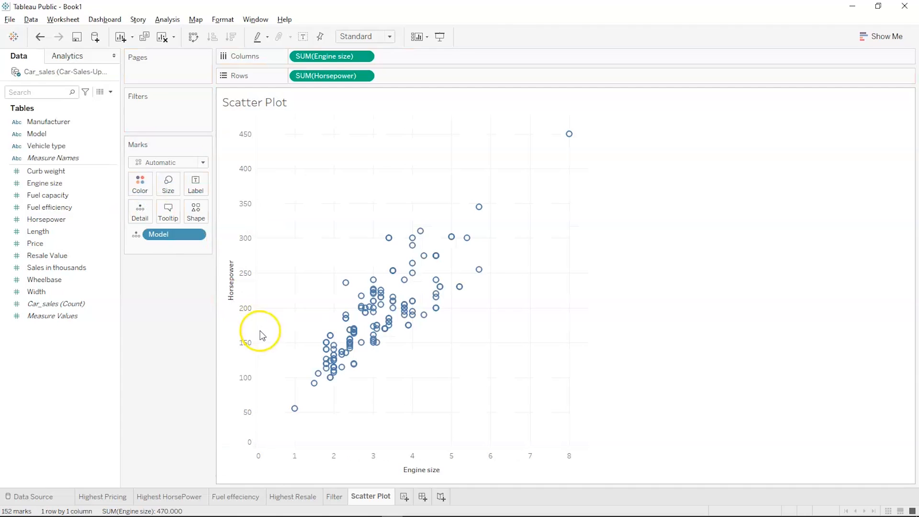
mouse_move(388, 341)
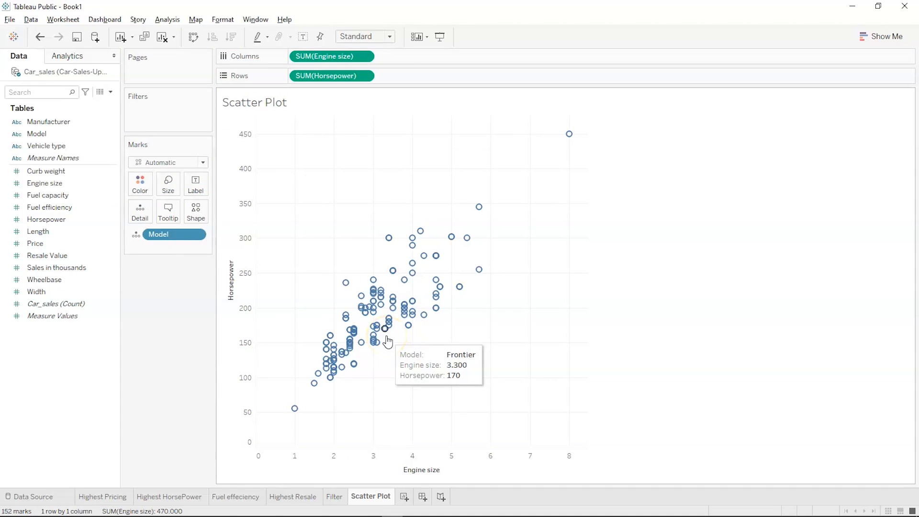
mouse_move(570, 138)
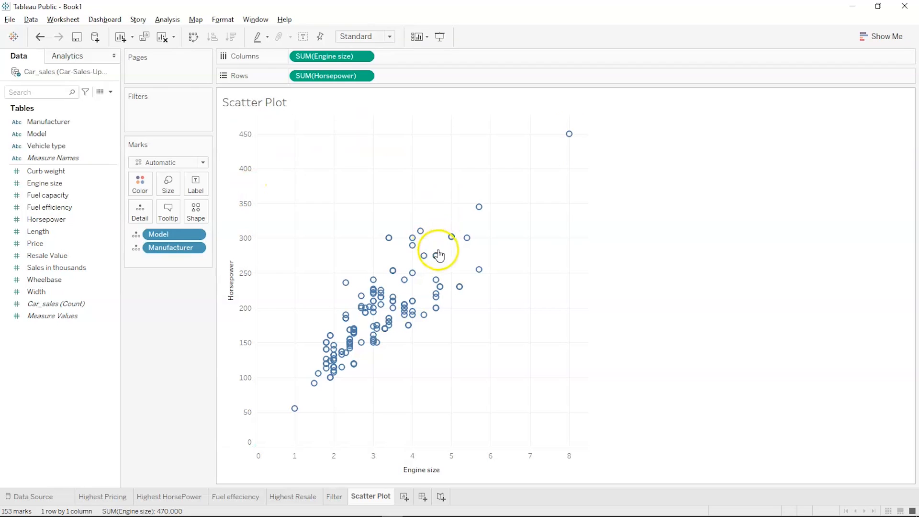
mouse_move(436, 254)
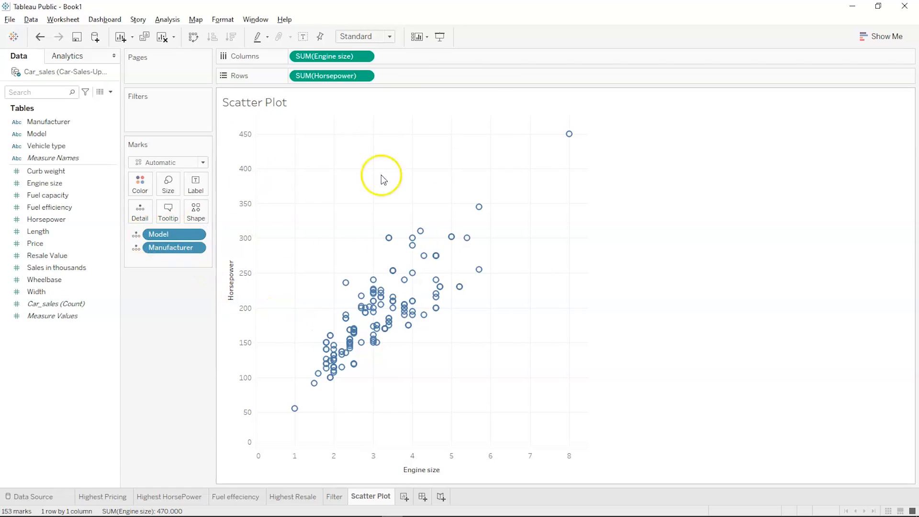
mouse_move(569, 139)
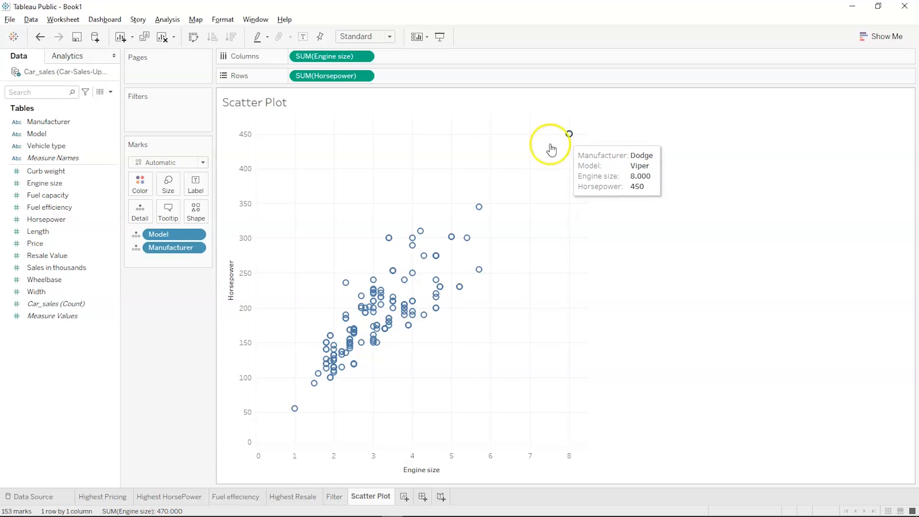
- Put Manufacturer on Shape, then try Keep Only on BMW and undo it
click(55, 144)
drag(54, 122, 196, 211)
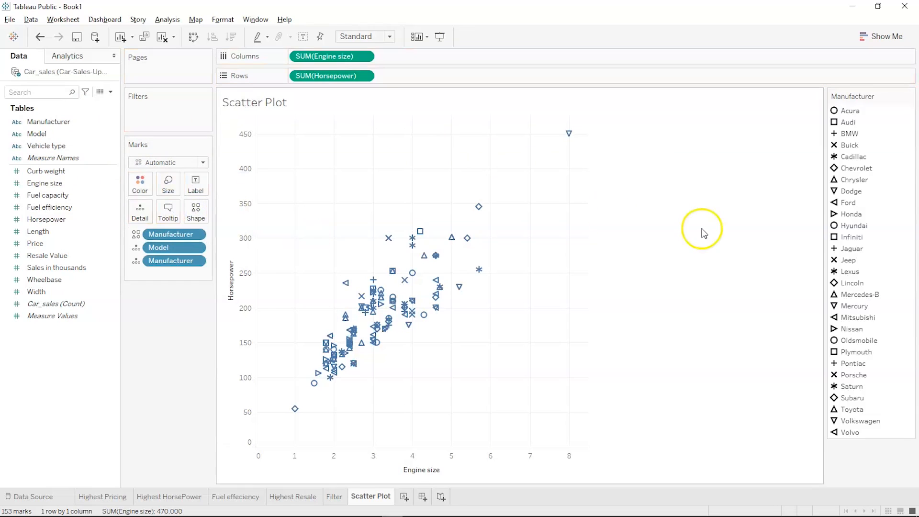
click(837, 138)
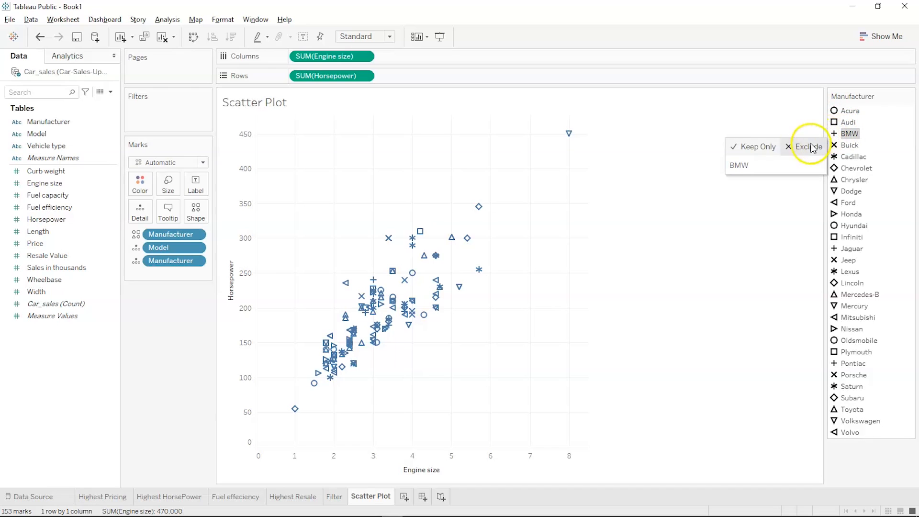
click(765, 148)
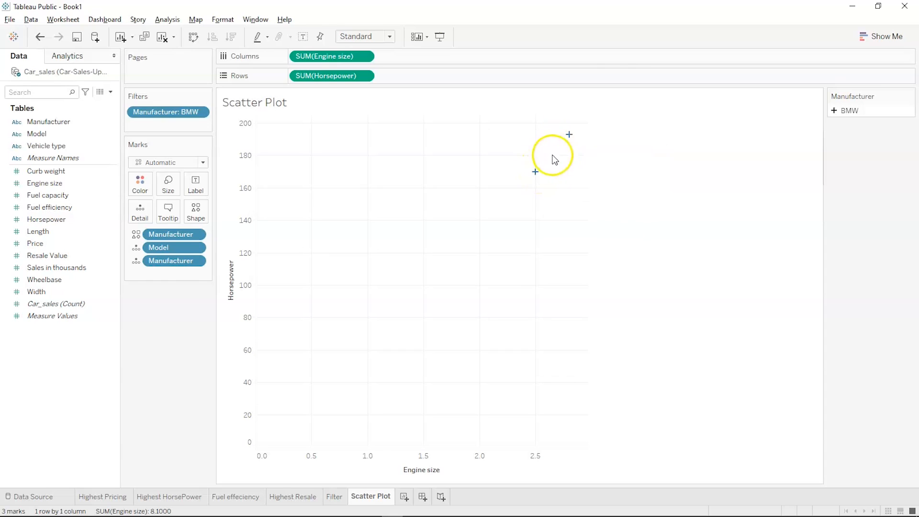
mouse_move(535, 173)
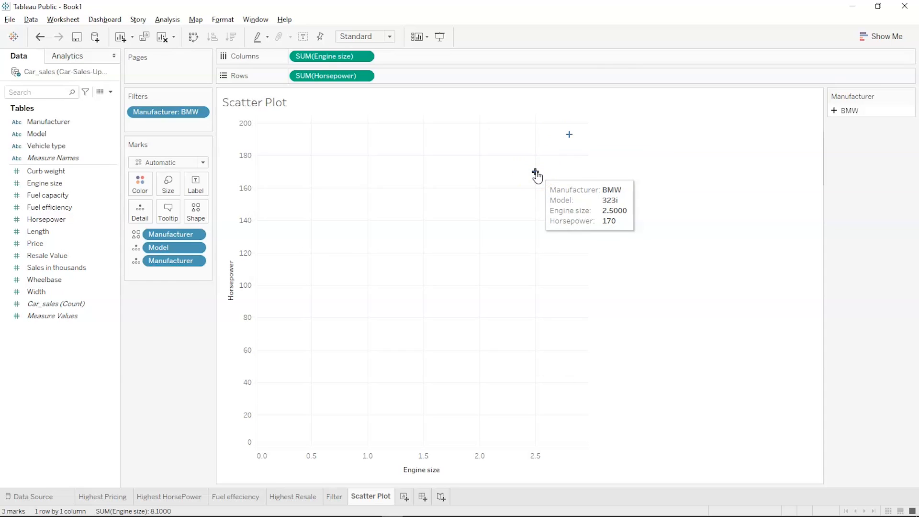
click(722, 209)
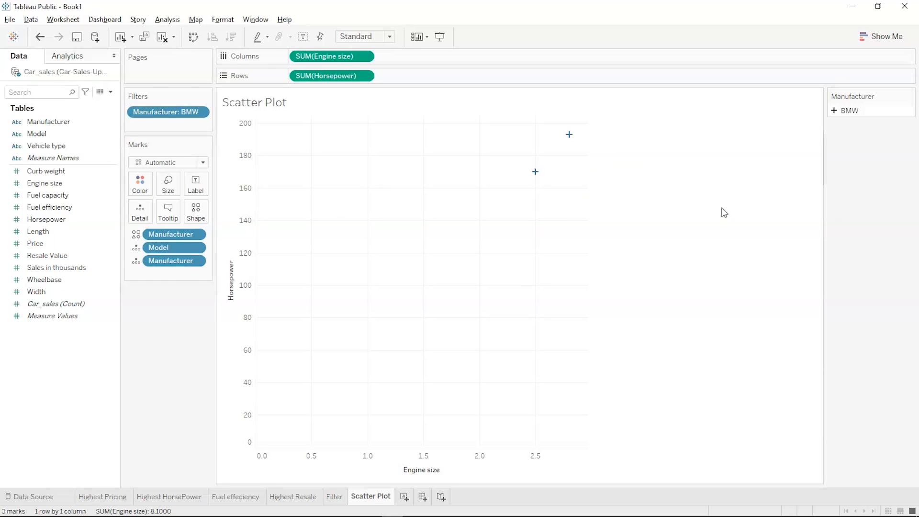
key(ctrl+z)
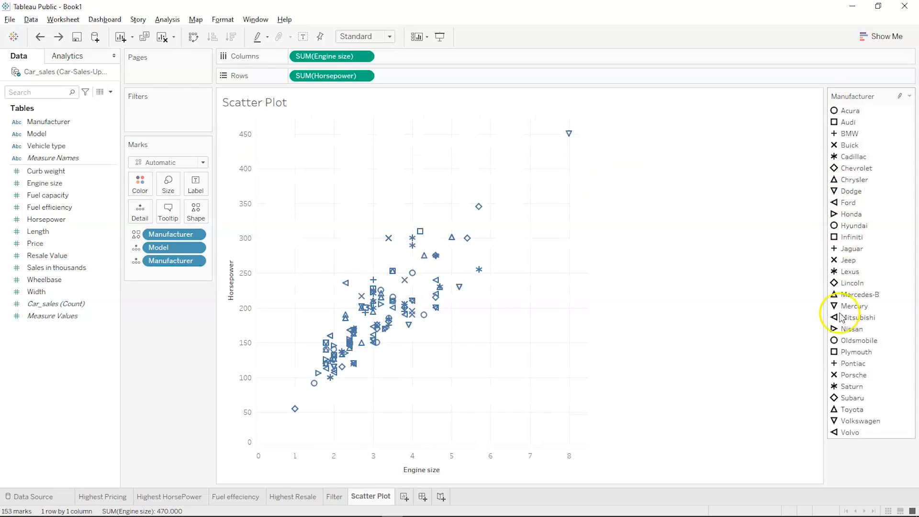
- Turn on Highlight Selected Items in the Manufacturer legend, test it on Dodge, then clear it
click(900, 97)
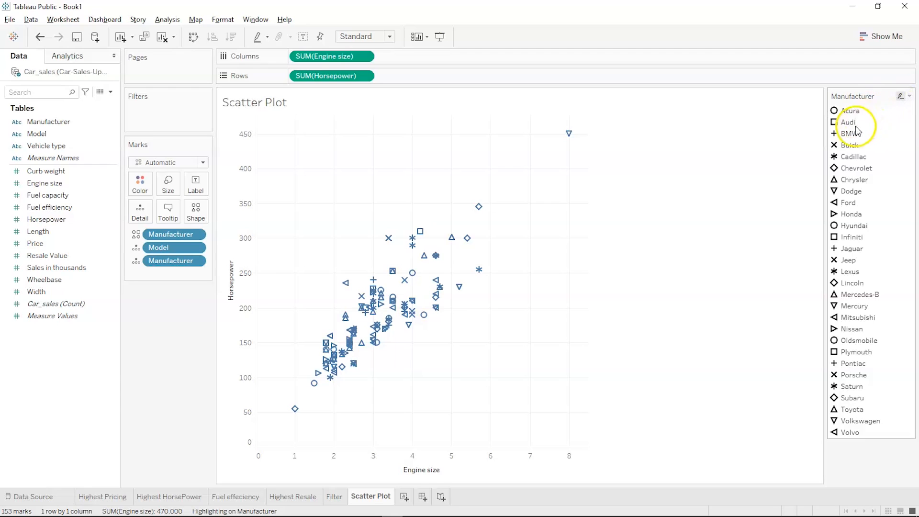
click(900, 98)
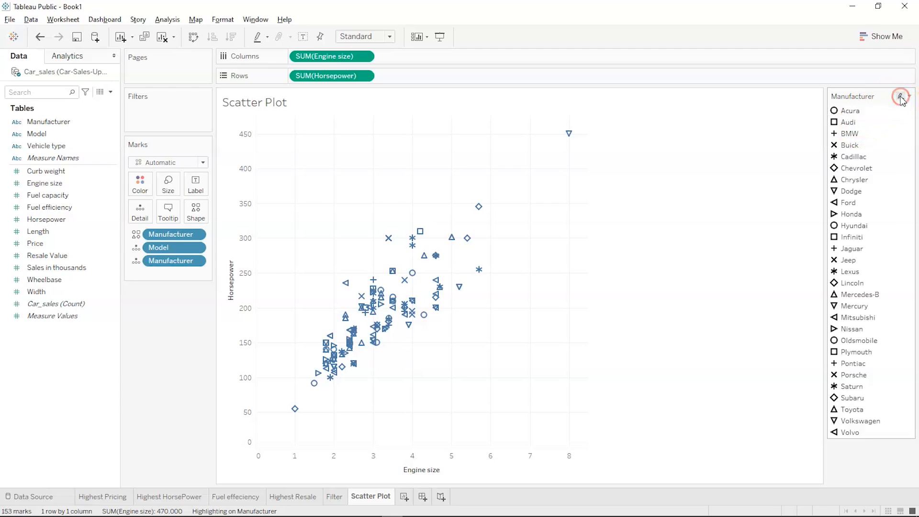
click(909, 97)
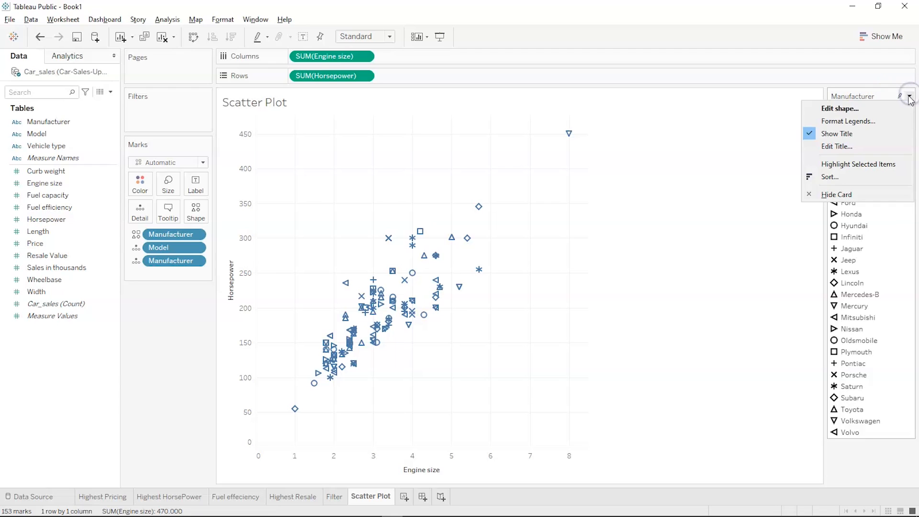
click(741, 159)
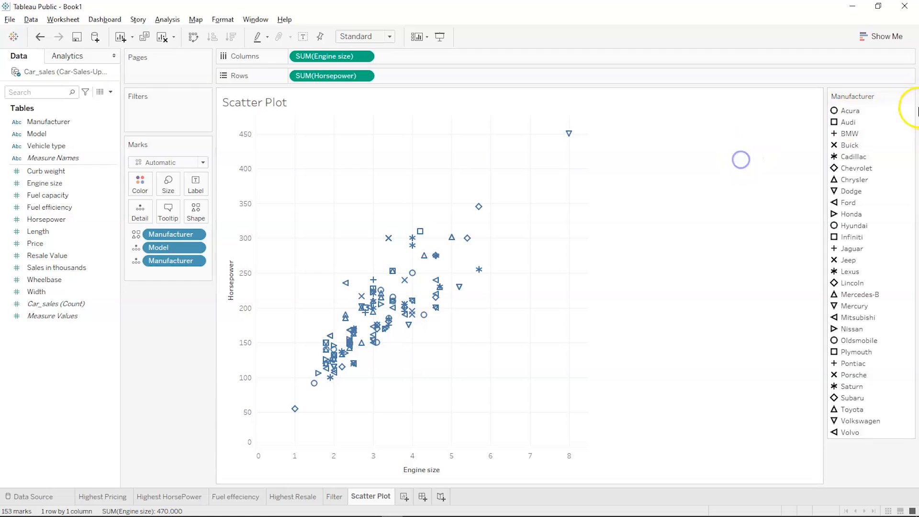
click(900, 96)
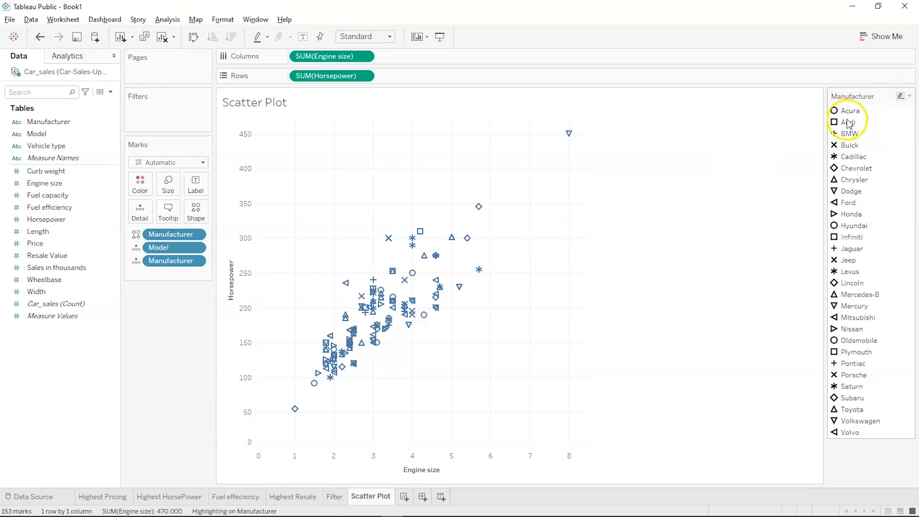
click(841, 191)
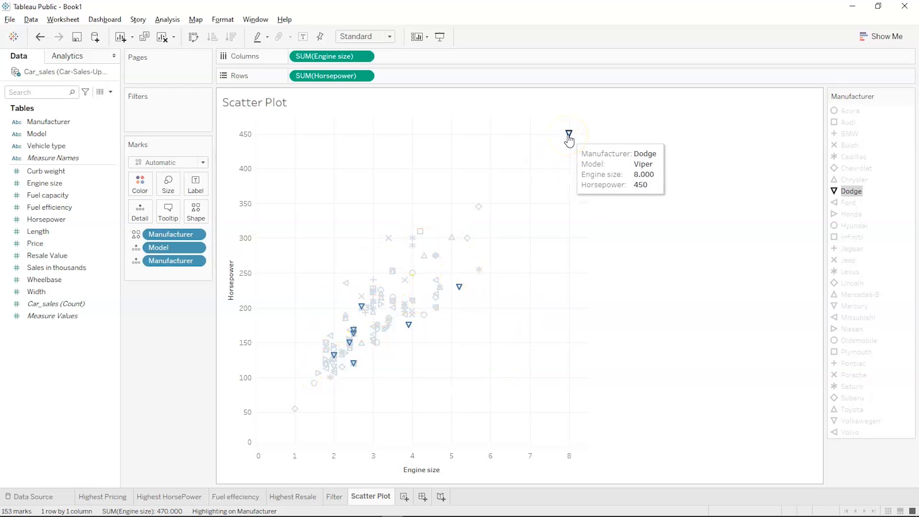
mouse_move(460, 288)
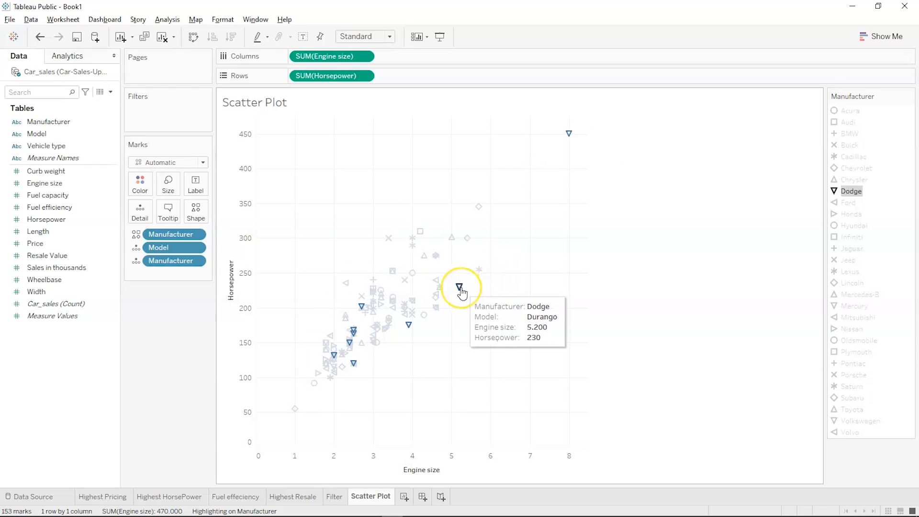
mouse_move(411, 328)
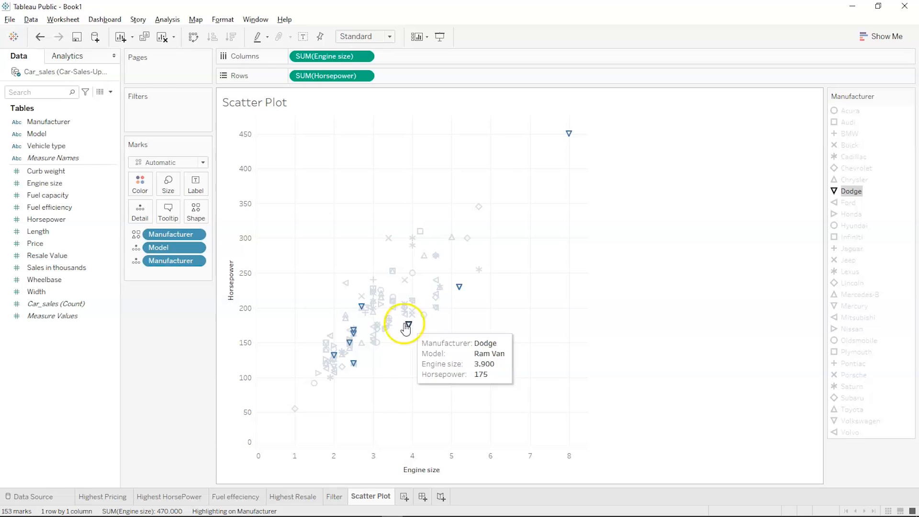
mouse_move(365, 315)
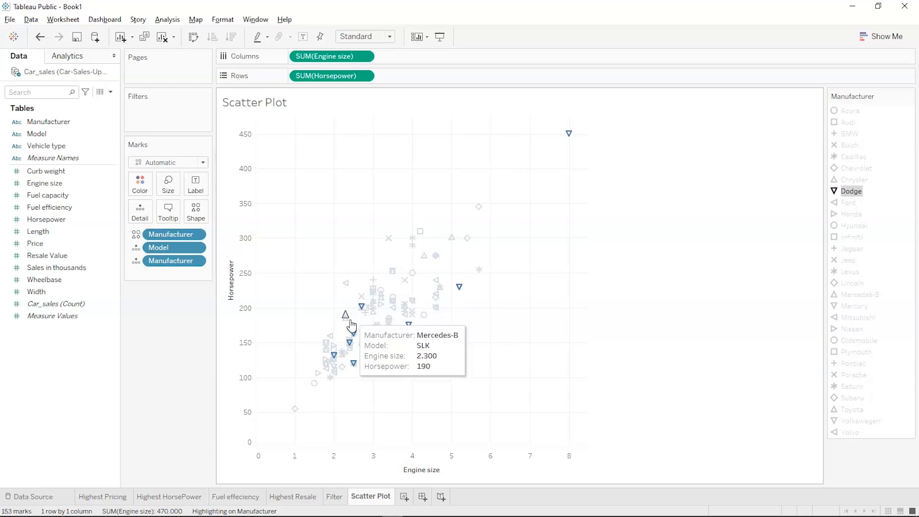
mouse_move(354, 331)
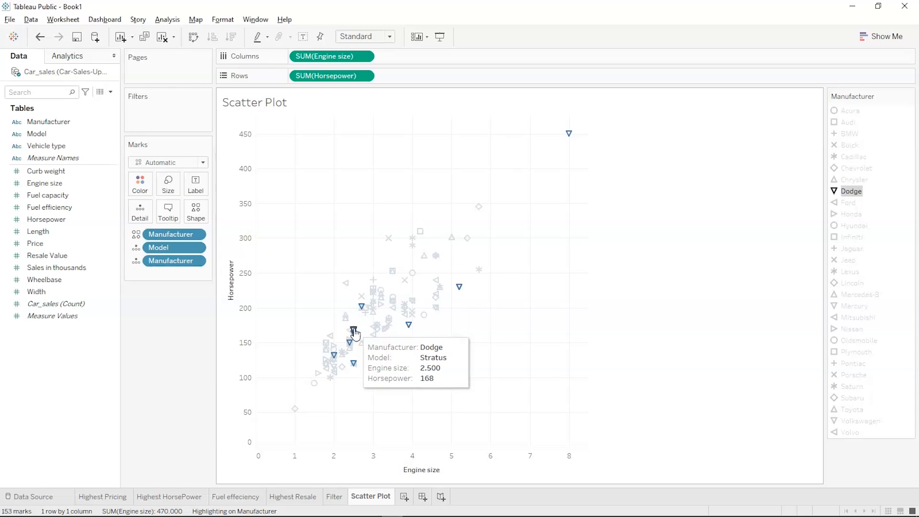
mouse_move(348, 355)
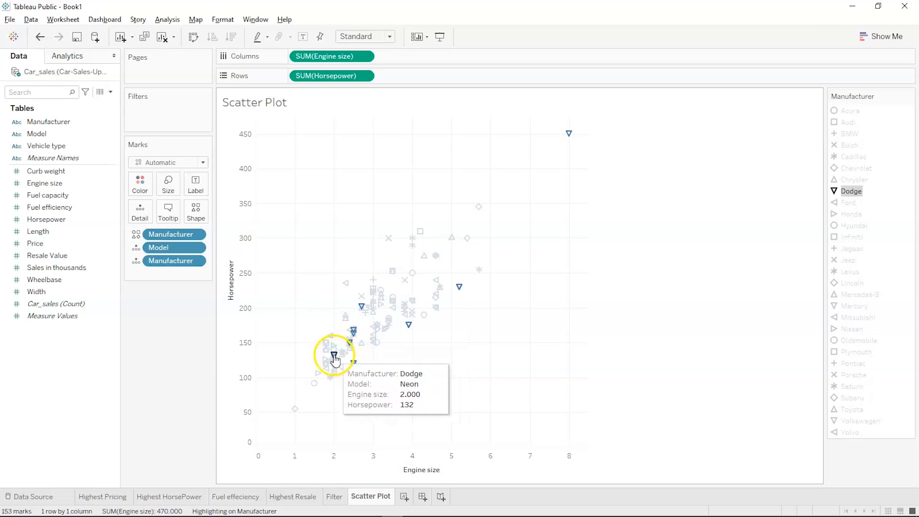
click(598, 331)
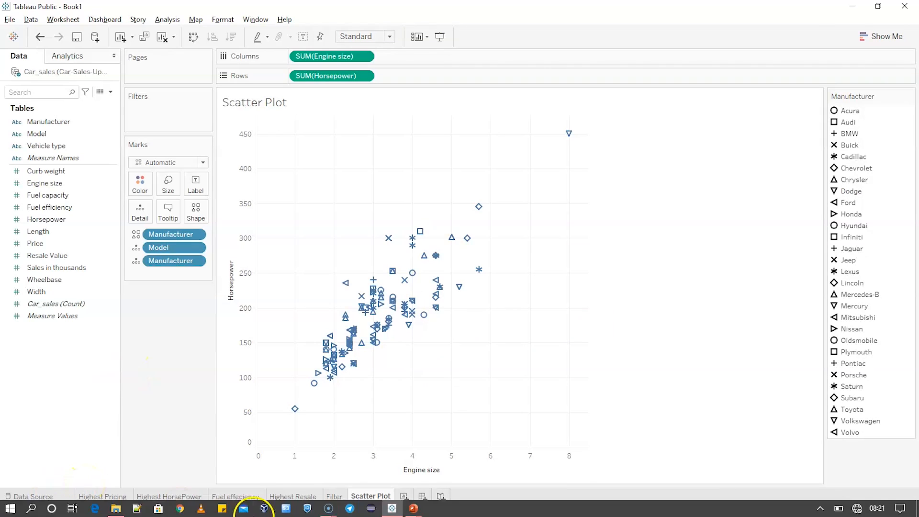
- Create a new worksheet and rename its Sheet 7 tab to 'PIE'
click(402, 498)
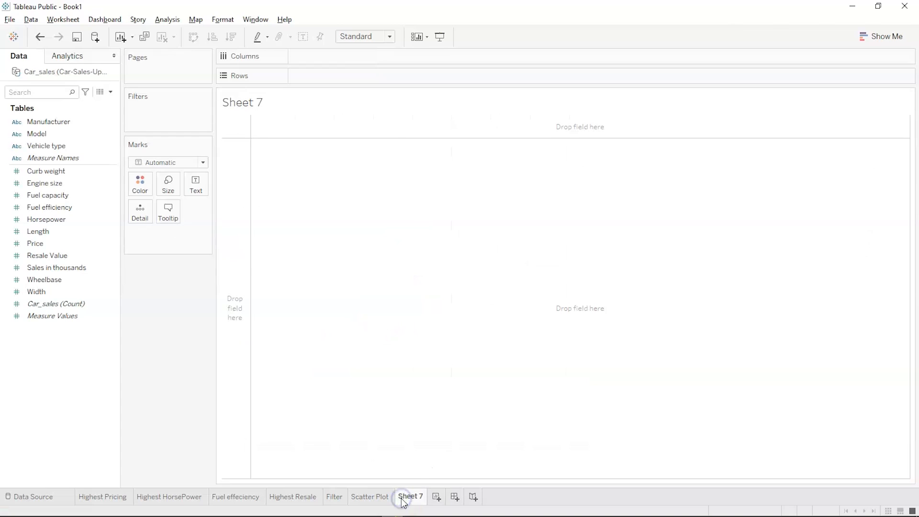
double_click(411, 497)
text(PIE)
click(402, 481)
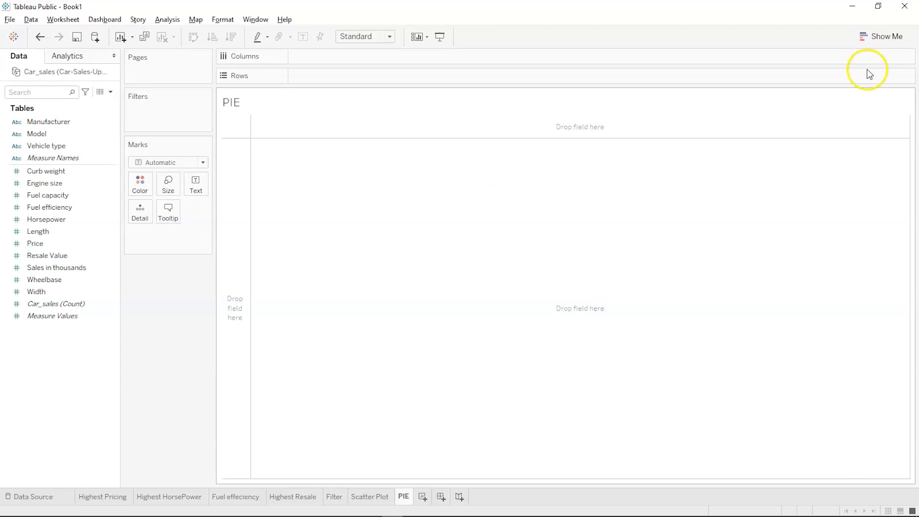
- Select the Manufacturer field in the Data pane after briefly checking Show Me
click(863, 39)
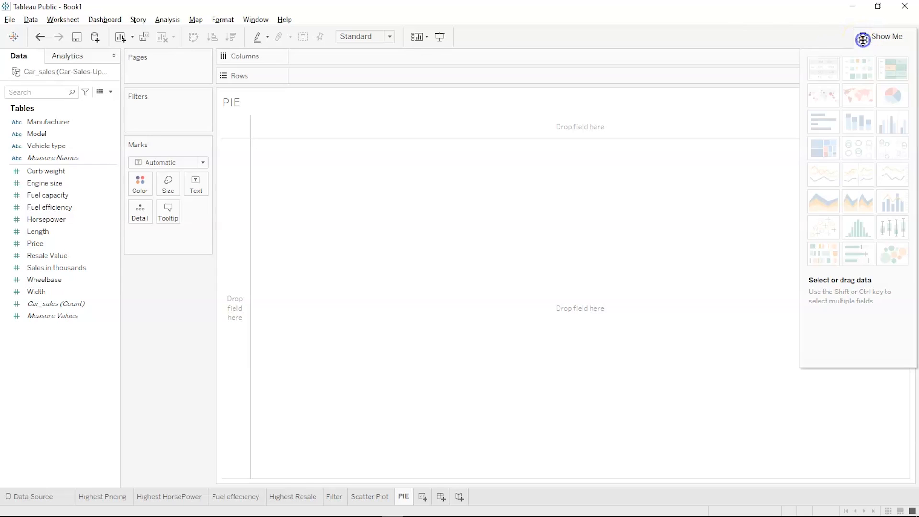
click(892, 101)
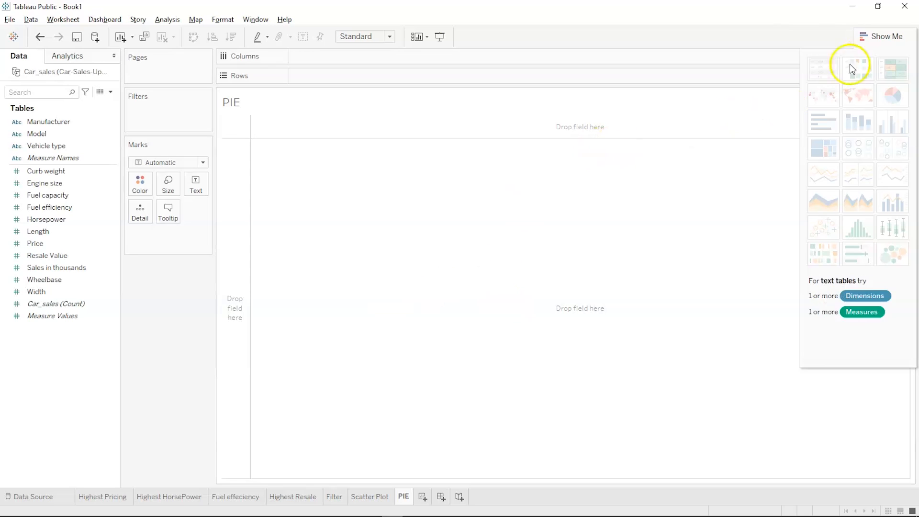
click(878, 37)
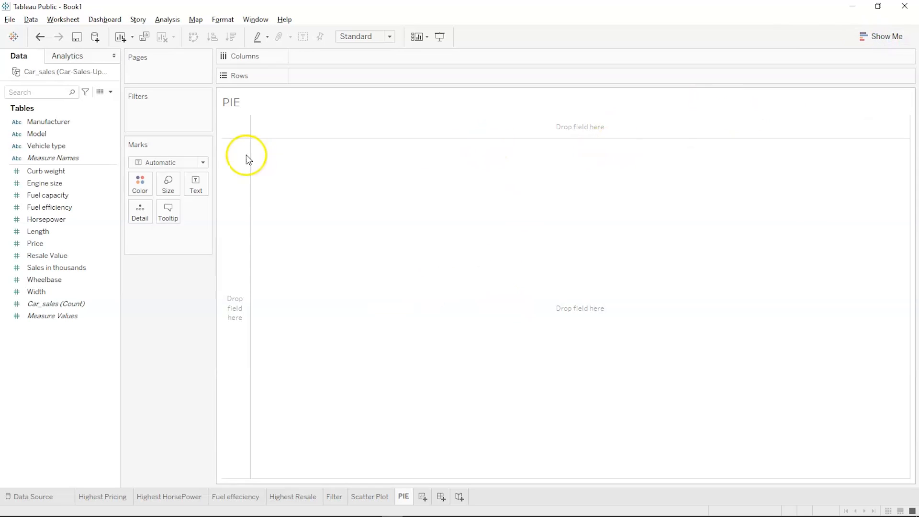
click(50, 136)
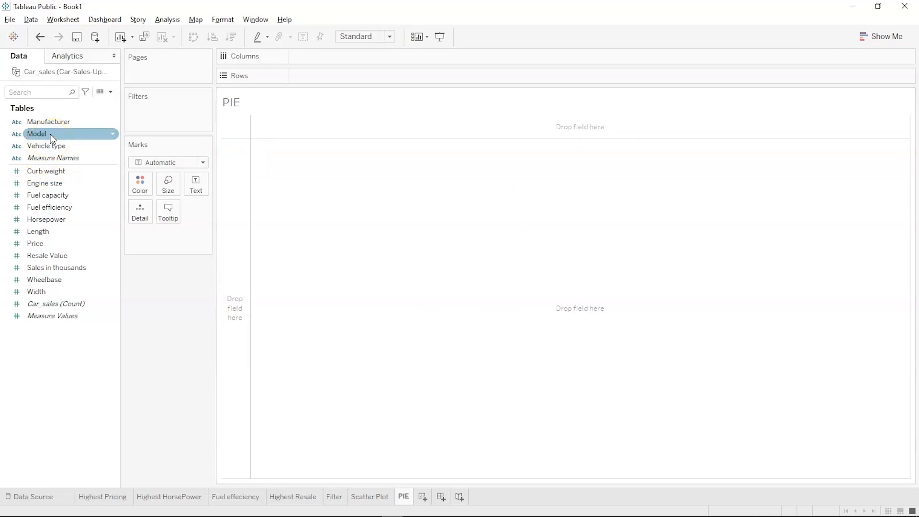
click(52, 125)
click(52, 128)
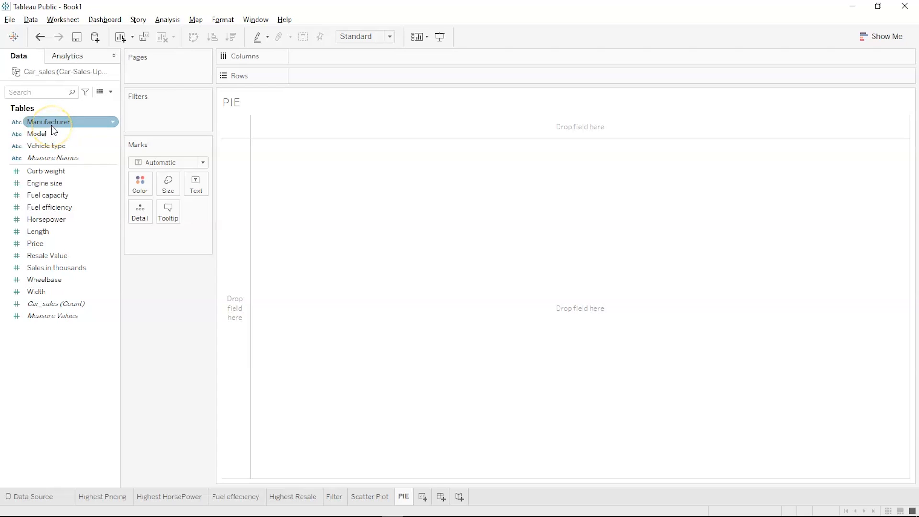
click(52, 129)
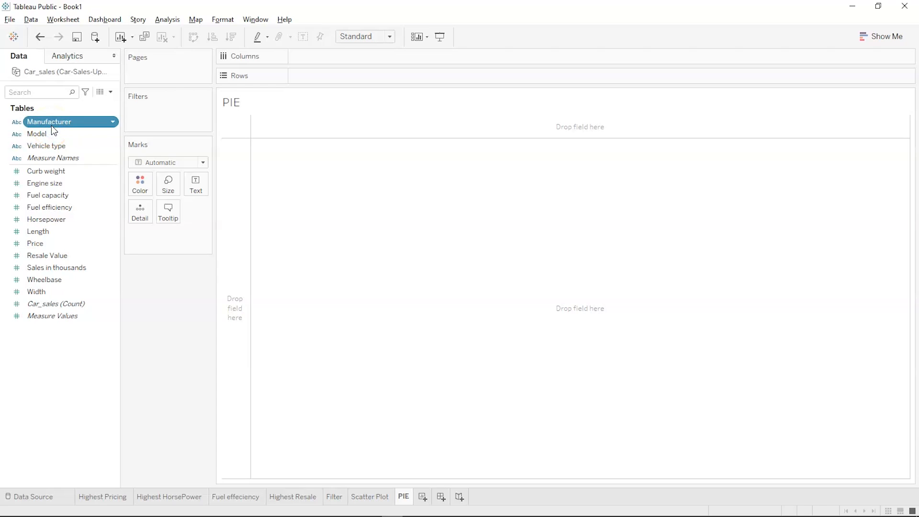
- Add Sales in thousands to the selection alongside Manufacturer and open Show Me
ctrl+click(45, 196)
click(48, 171)
click(49, 183)
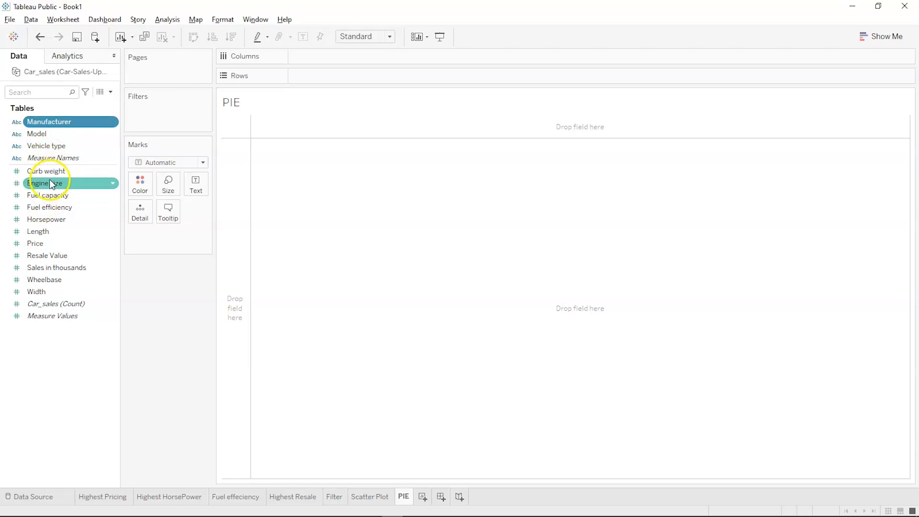
click(48, 195)
click(47, 219)
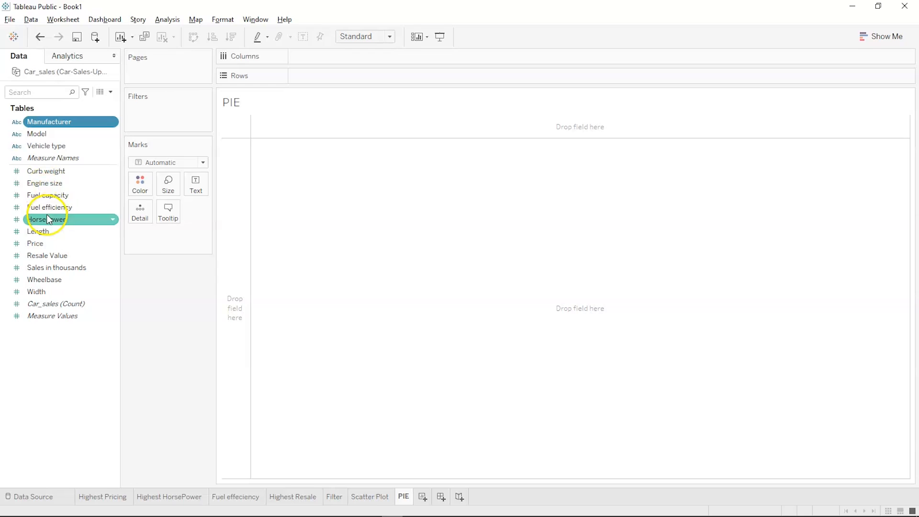
click(49, 231)
click(51, 267)
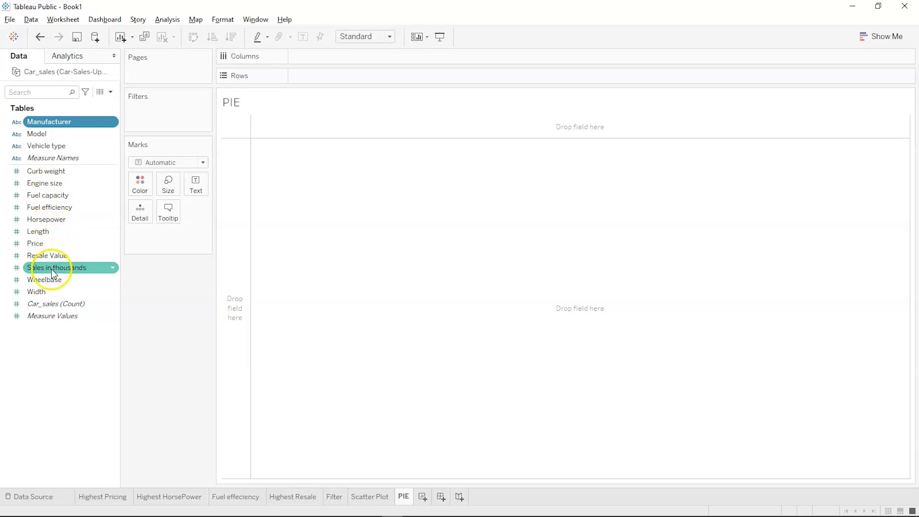
click(50, 280)
click(51, 271)
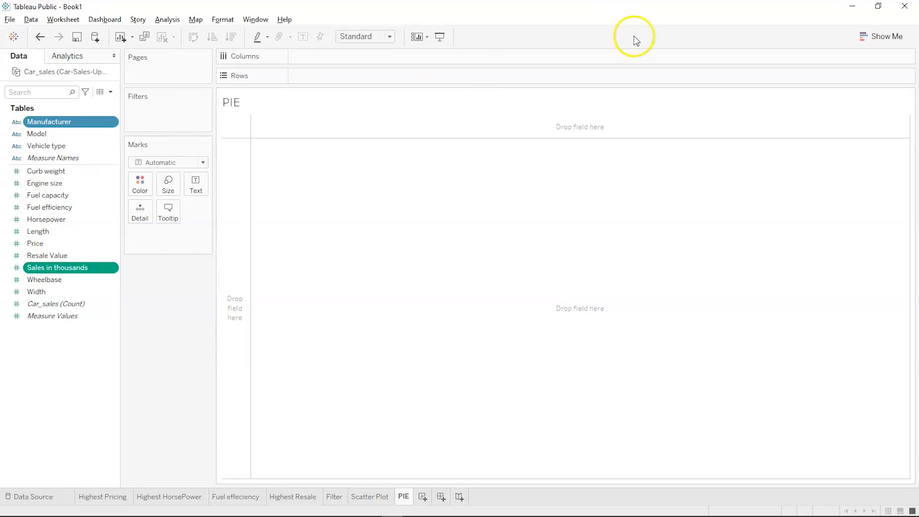
click(874, 30)
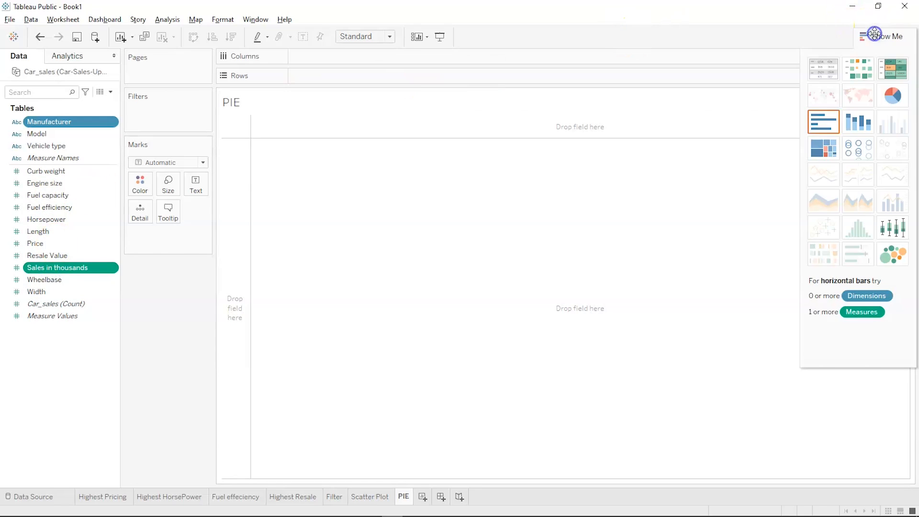
- Turn Sales in thousands by Manufacturer into a pie chart with the manufacturer colour legend showing
click(892, 96)
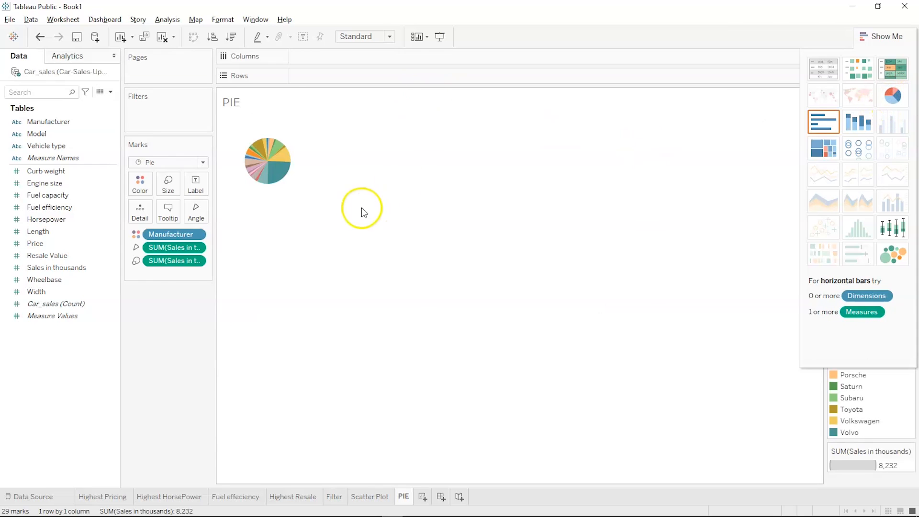
click(280, 155)
click(280, 191)
click(885, 40)
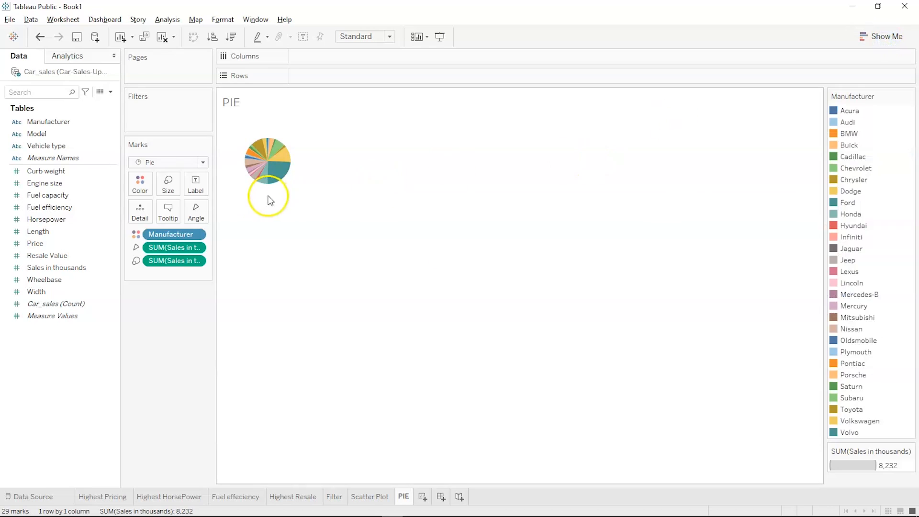
click(168, 181)
click(189, 213)
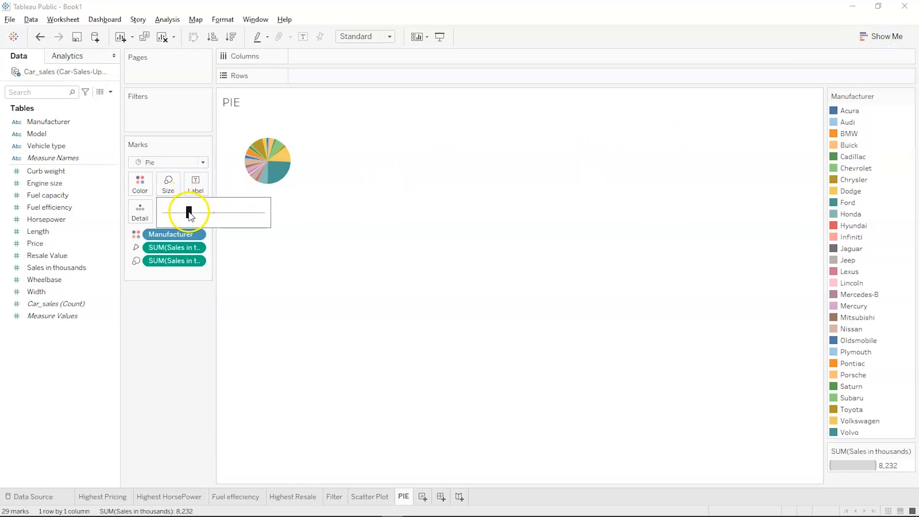
- Enlarge the pie with the Size slider and check the Honda, Chevrolet and Toyota sales values
drag(189, 213, 213, 212)
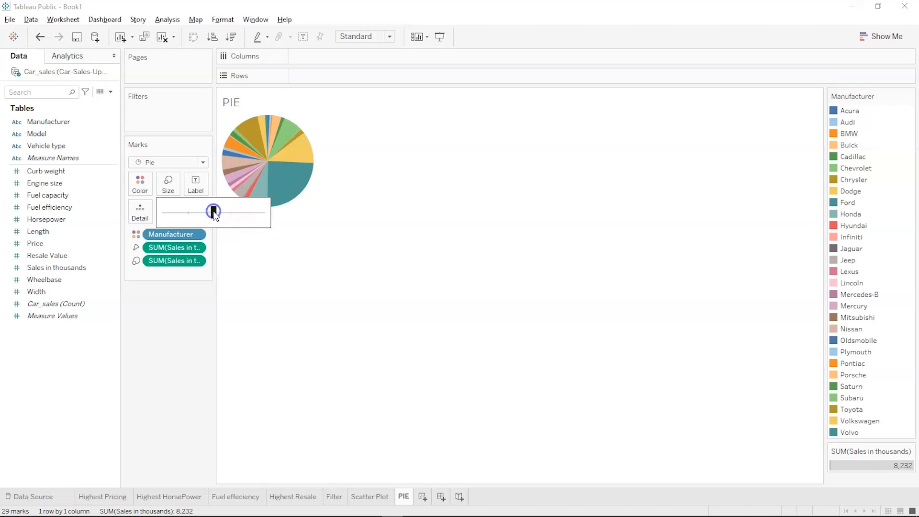
click(435, 158)
mouse_move(300, 181)
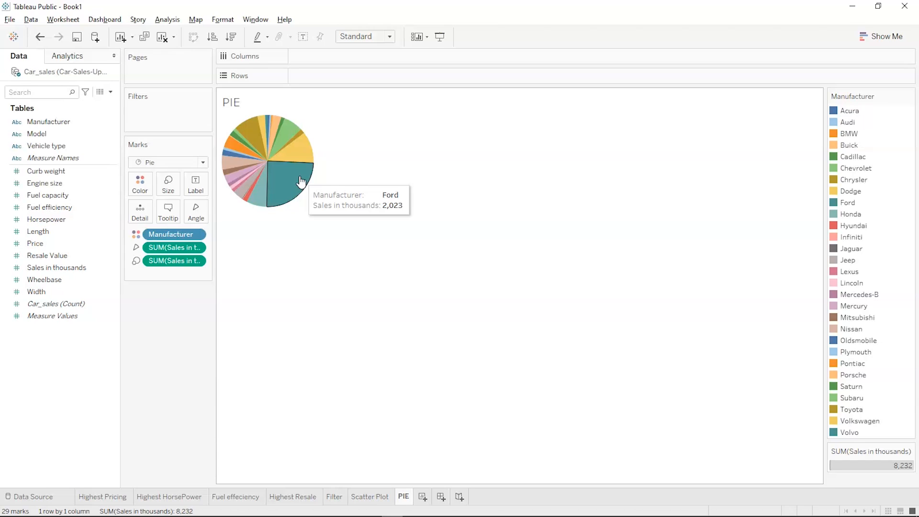
mouse_move(256, 191)
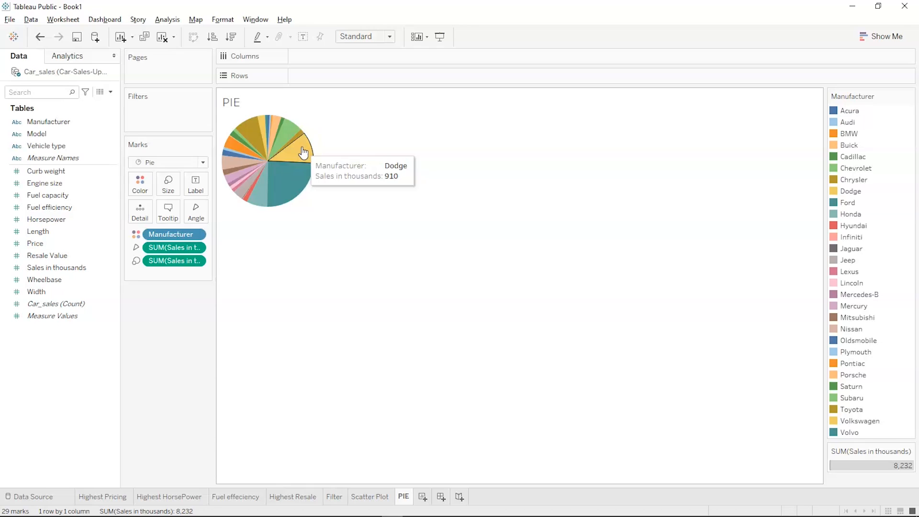
click(260, 195)
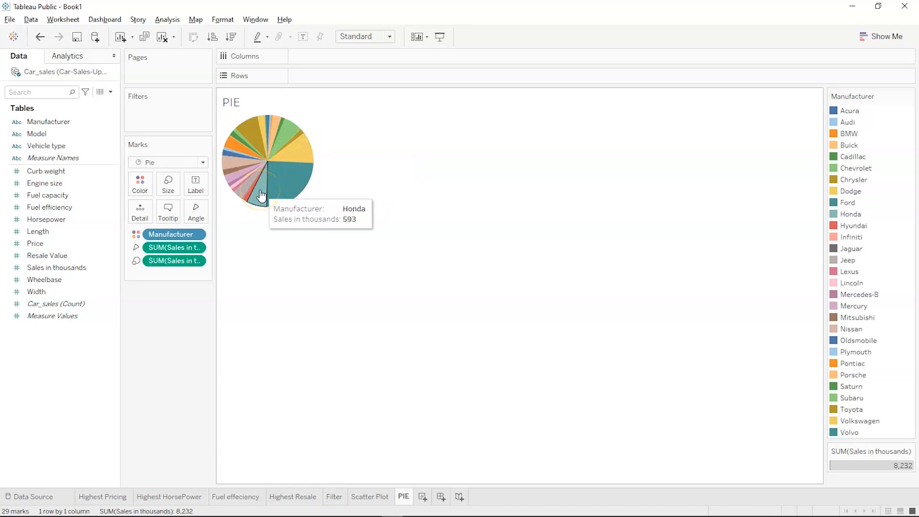
click(294, 129)
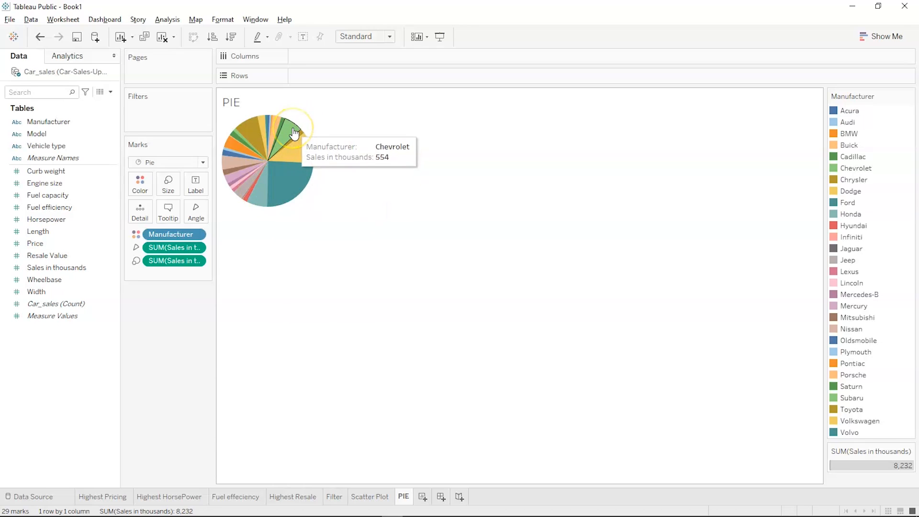
click(256, 141)
click(358, 246)
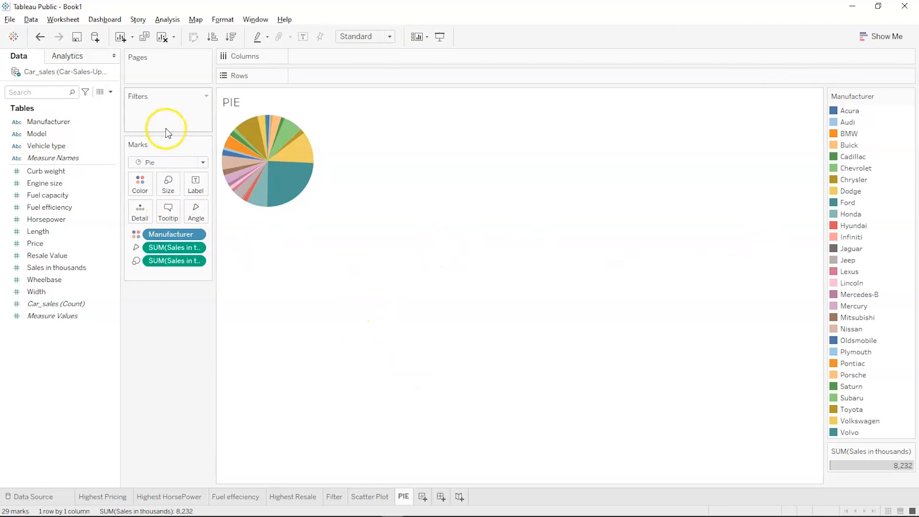
click(878, 34)
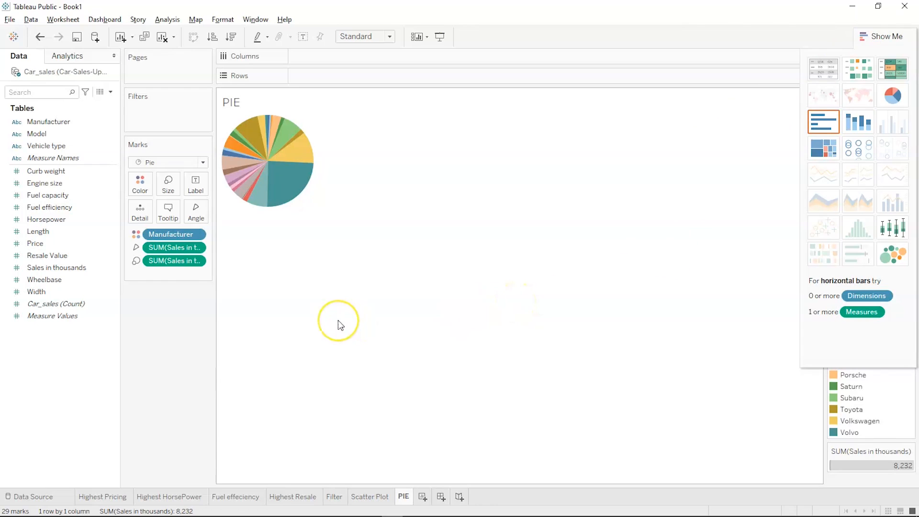
- Add a new blank worksheet after PIE and enter the name Hierarchy
click(113, 248)
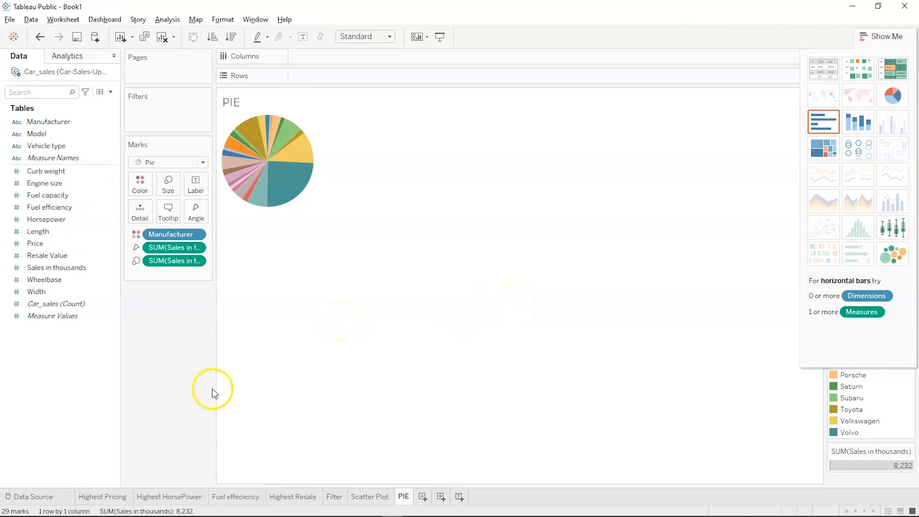
mouse_move(296, 498)
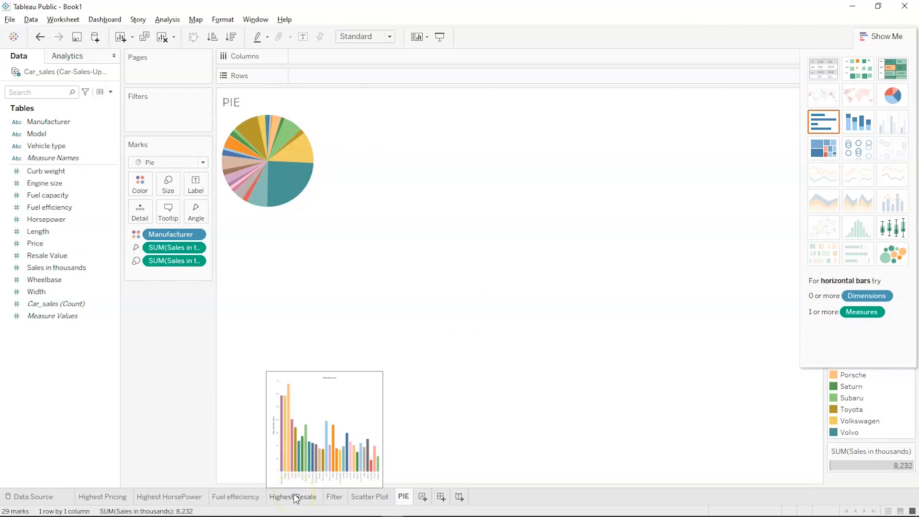
click(423, 499)
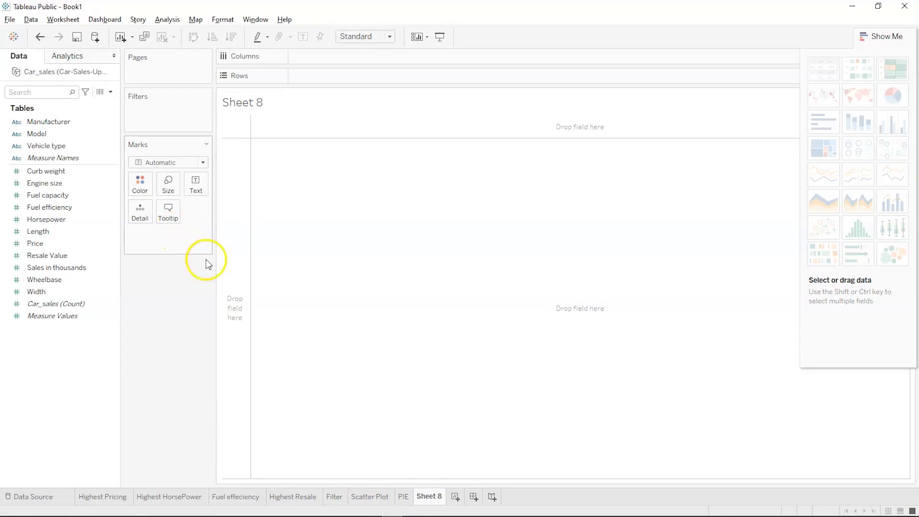
double_click(425, 494)
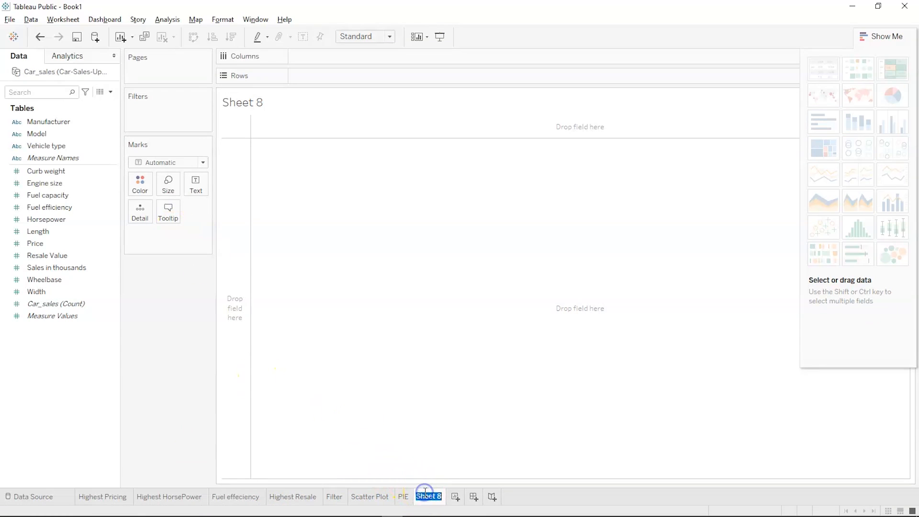
text(Hierarchy)
- Confirm the Hierarchy sheet name and group Model under Manufacturer as hierarchy 'Manufacturer-Model H'
key(Return)
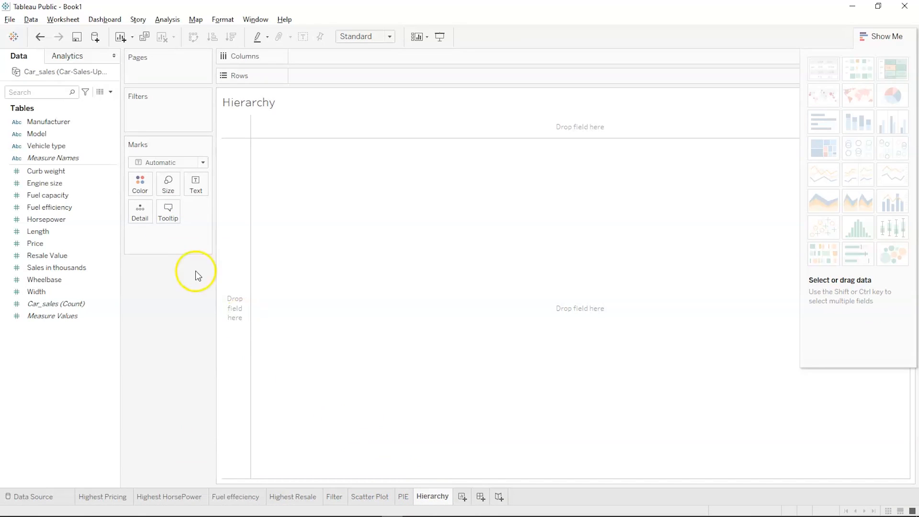
click(48, 136)
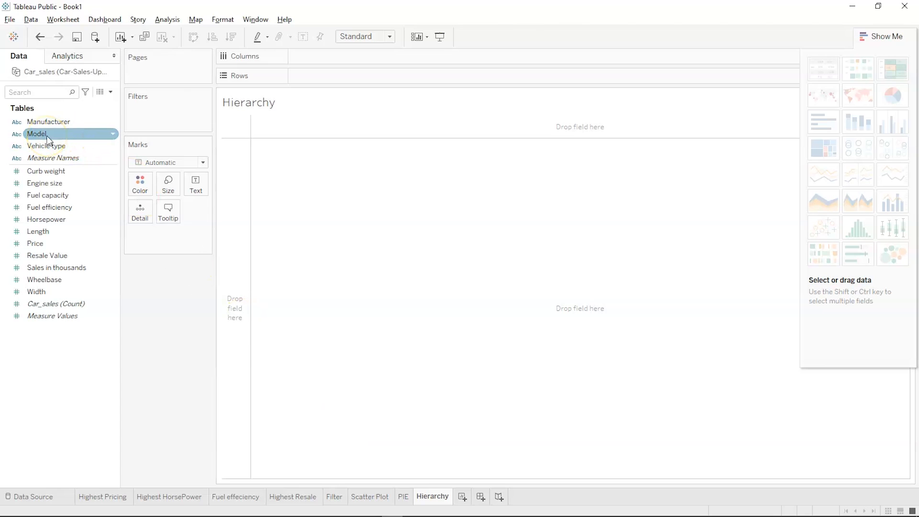
click(50, 123)
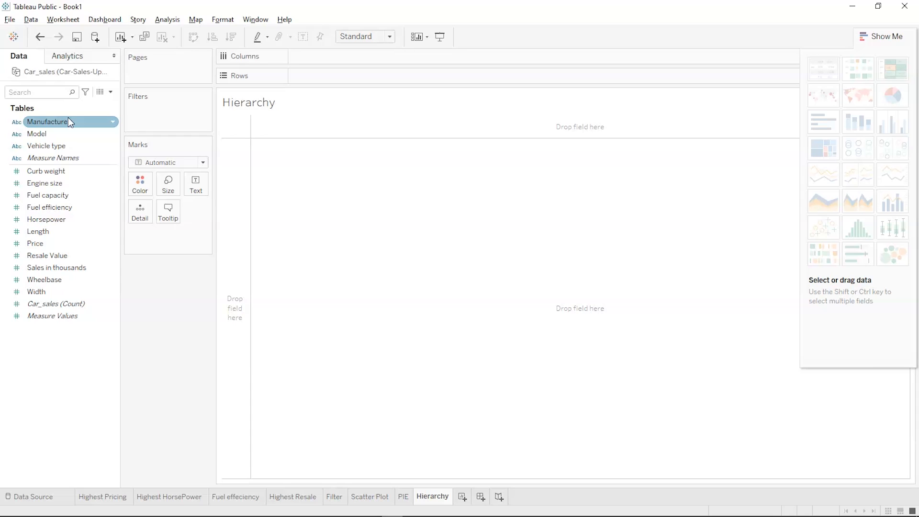
click(62, 136)
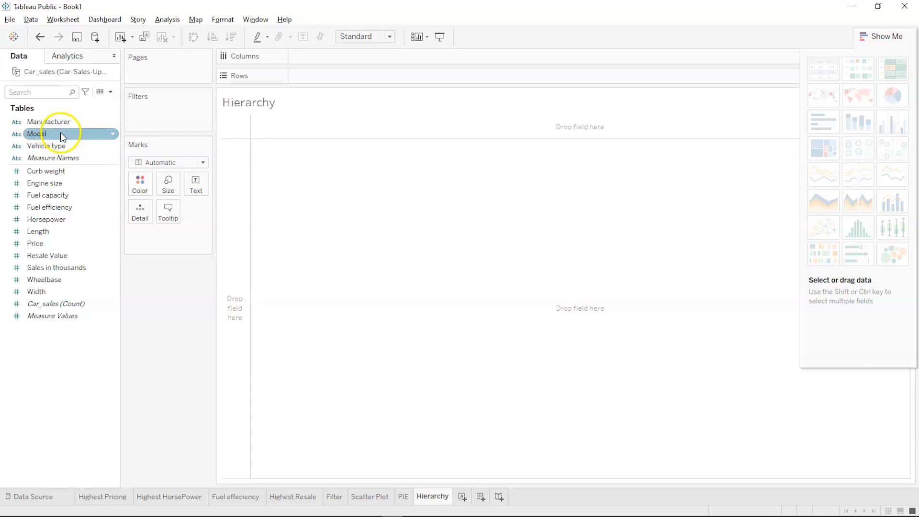
mouse_move(59, 133)
mouse_down()
mouse_move(67, 122)
mouse_move(59, 119)
mouse_up()
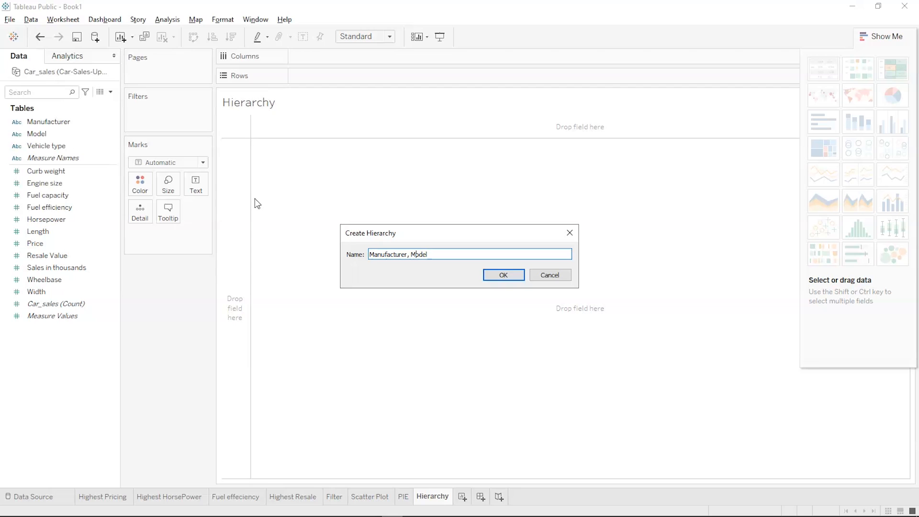
key(BackSpace)
key(BackSpace)
key(End)
key(BackSpace)
key(BackSpace)
click(493, 279)
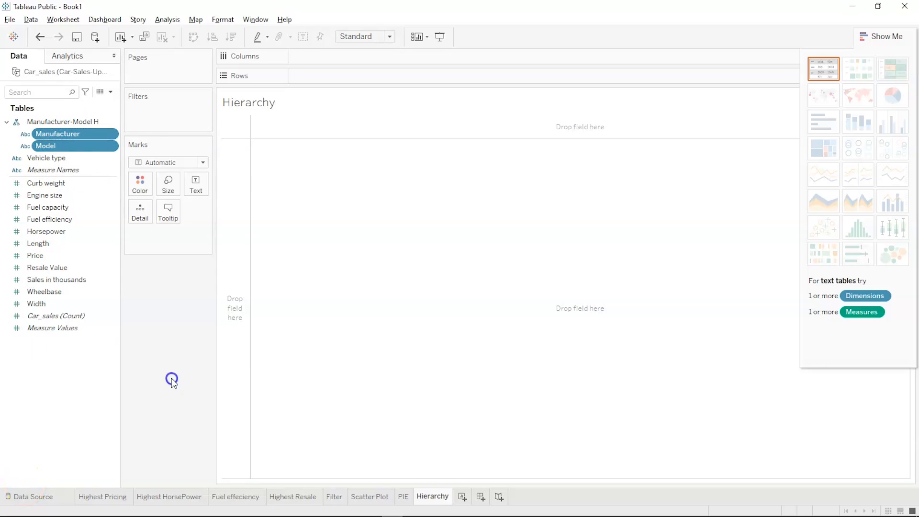
- Chart Count of Car_sales by the Manufacturer-Model H hierarchy, sorted descending and drilled down to 153 model bars
drag(88, 119, 358, 55)
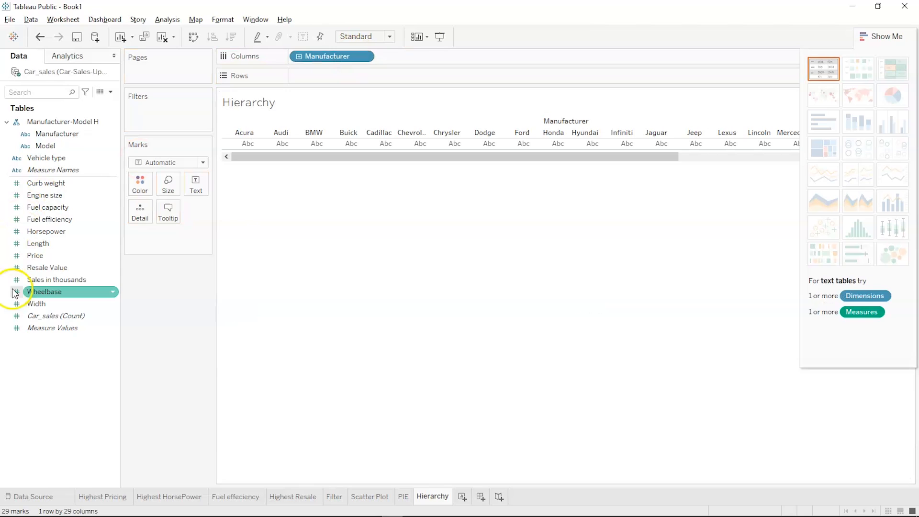
drag(24, 320, 292, 77)
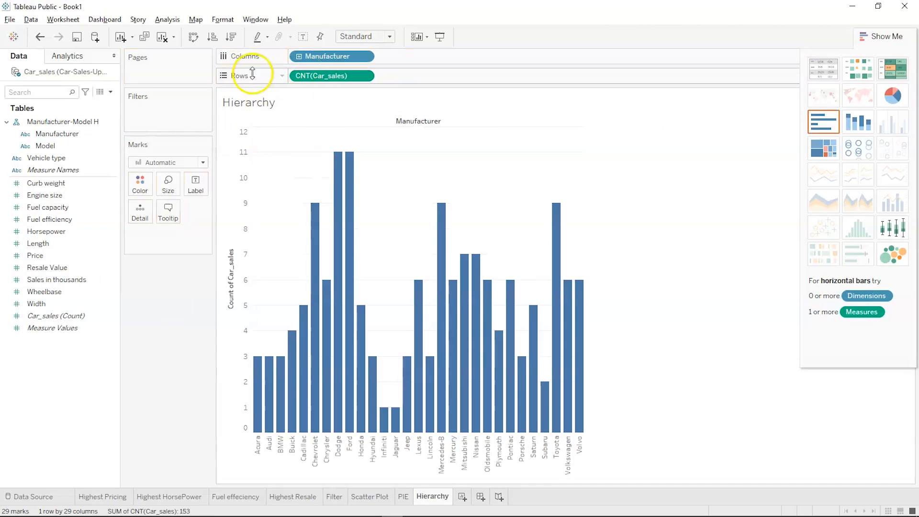
click(231, 37)
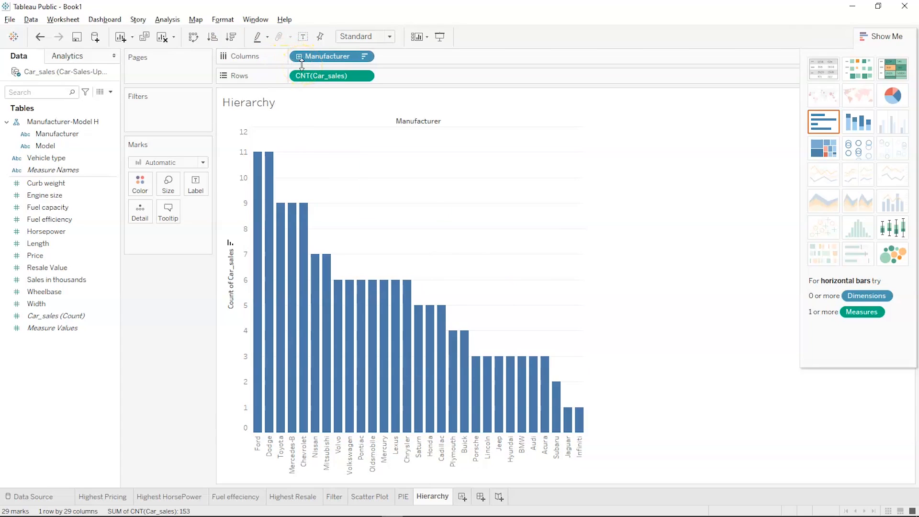
click(299, 108)
click(298, 57)
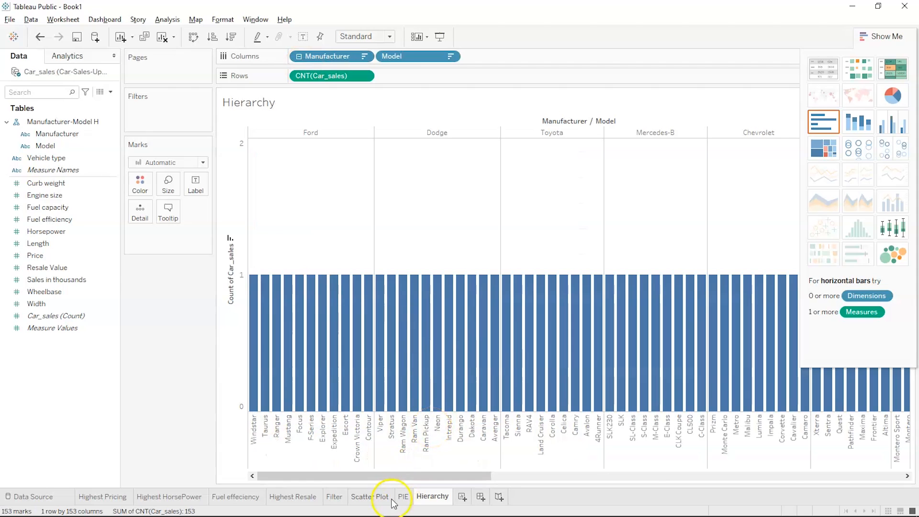
- Replace the Car_sales count on Rows with summed Horsepower
drag(385, 477, 375, 502)
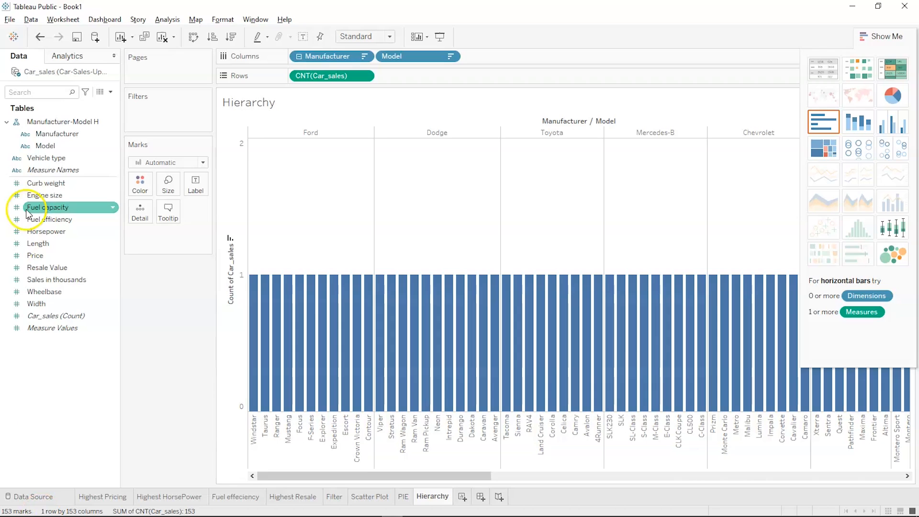
drag(322, 75, 45, 353)
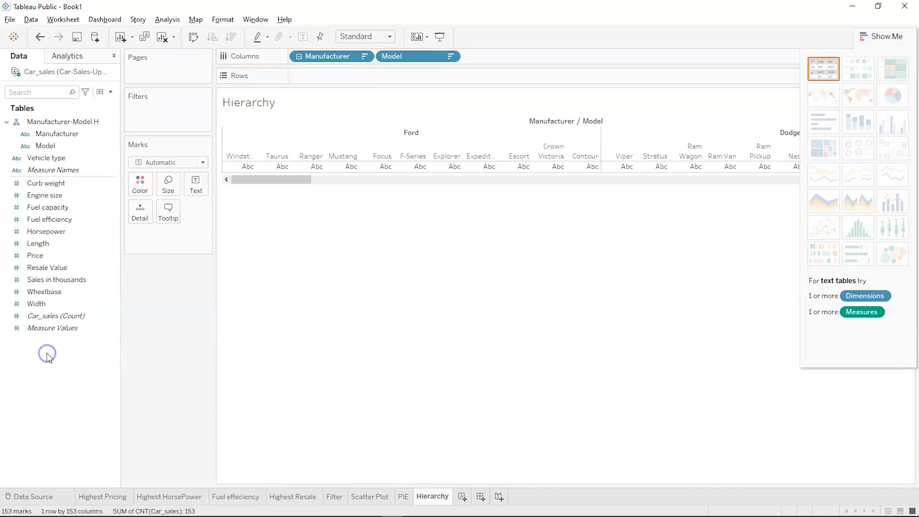
click(52, 231)
drag(52, 231, 329, 76)
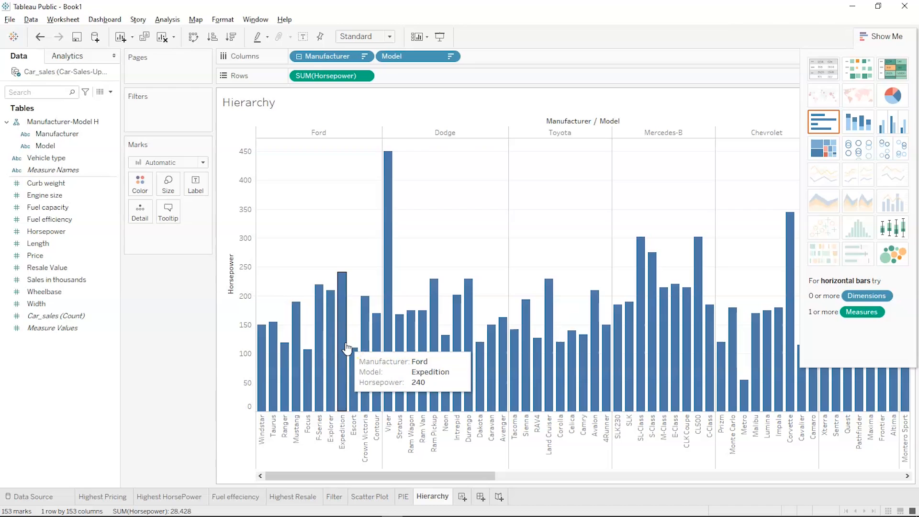
click(334, 137)
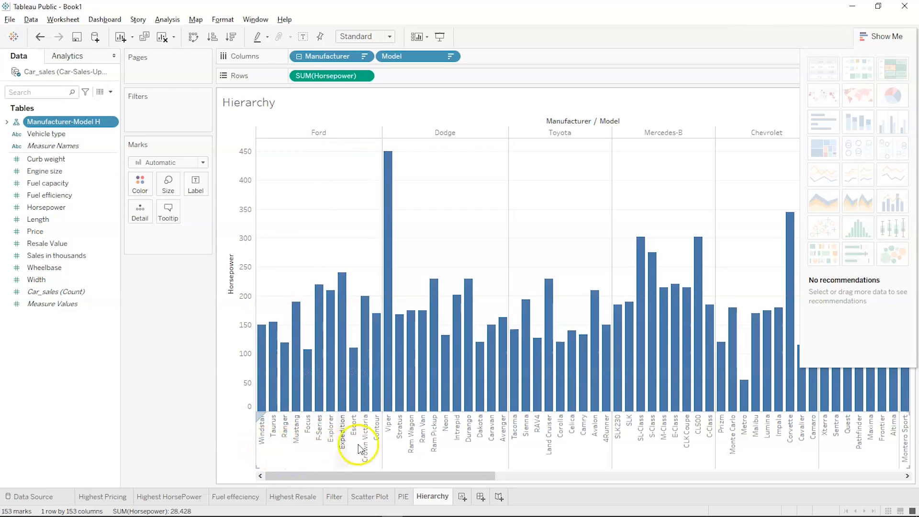
- Expand the hierarchy fields and scroll through the 153 Manufacturer/Model Horsepower bars
click(375, 446)
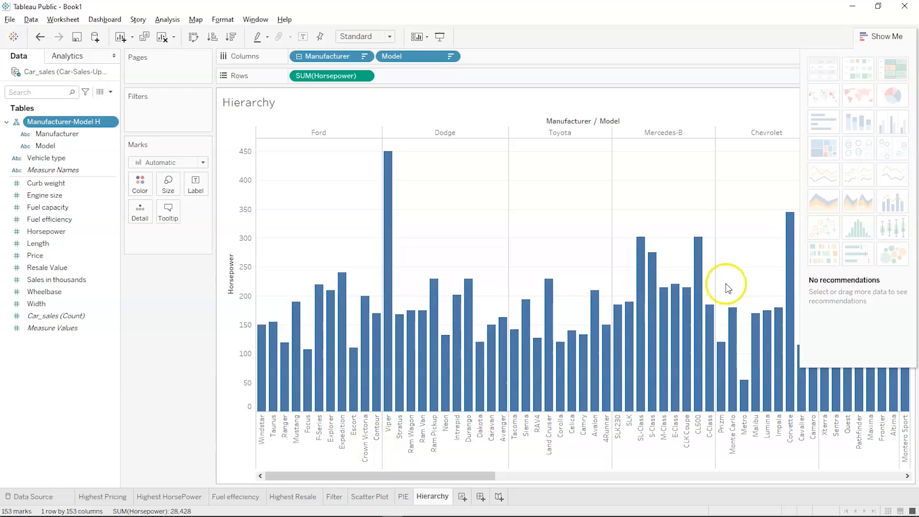
mouse_move(471, 476)
mouse_down()
mouse_move(575, 477)
mouse_move(689, 461)
mouse_move(755, 495)
mouse_move(847, 447)
mouse_move(911, 444)
mouse_up()
mouse_move(328, 395)
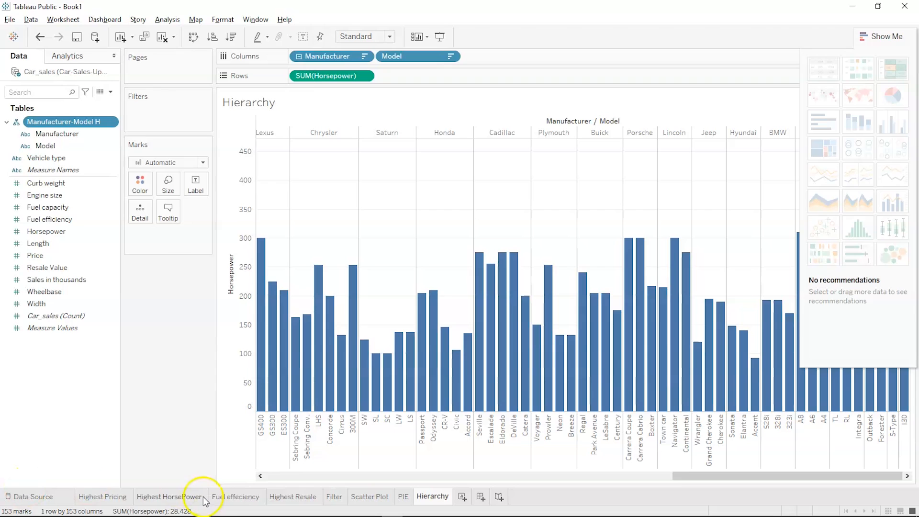
mouse_move(113, 500)
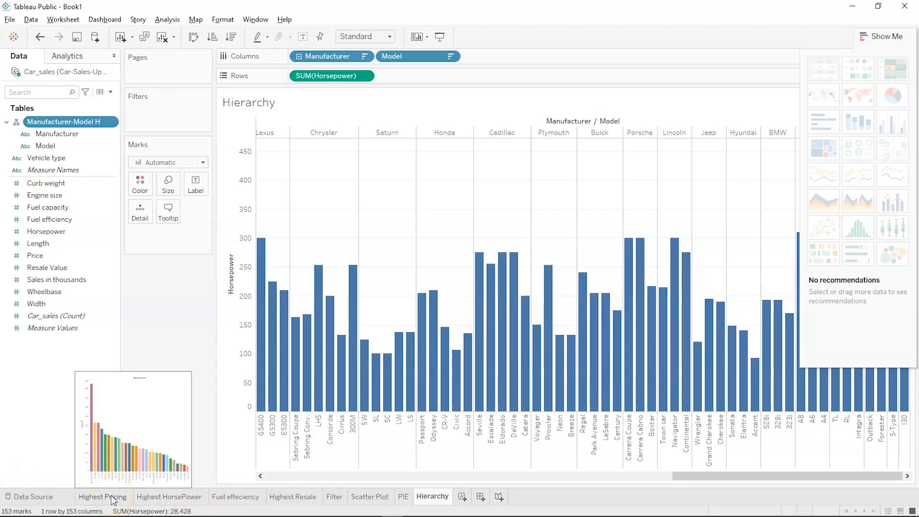
mouse_move(151, 498)
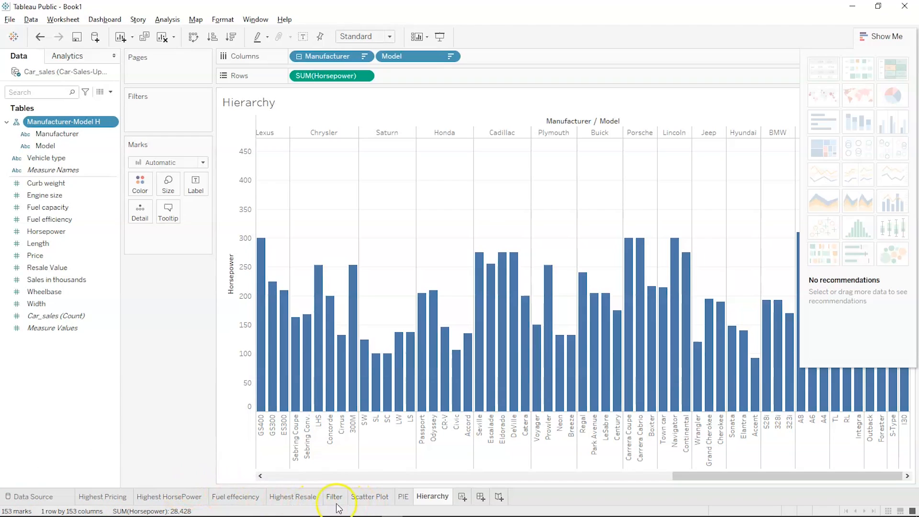
mouse_move(365, 500)
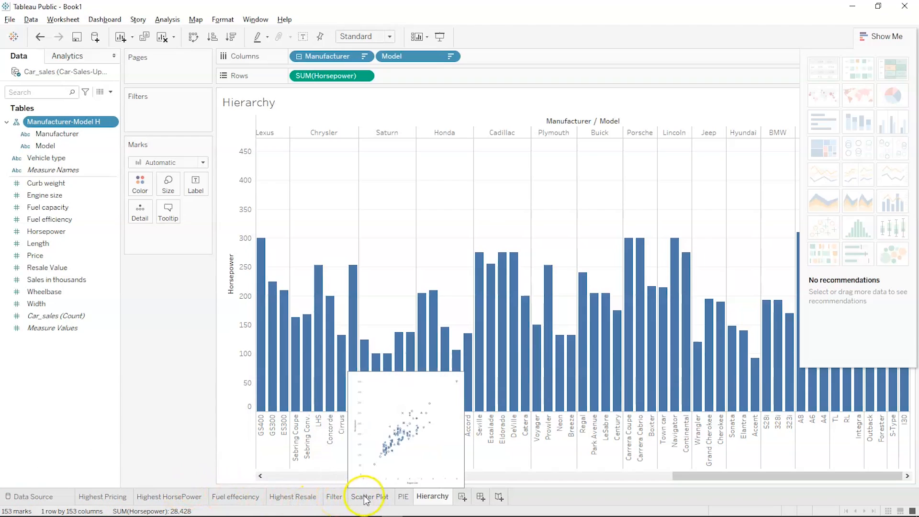
mouse_move(401, 500)
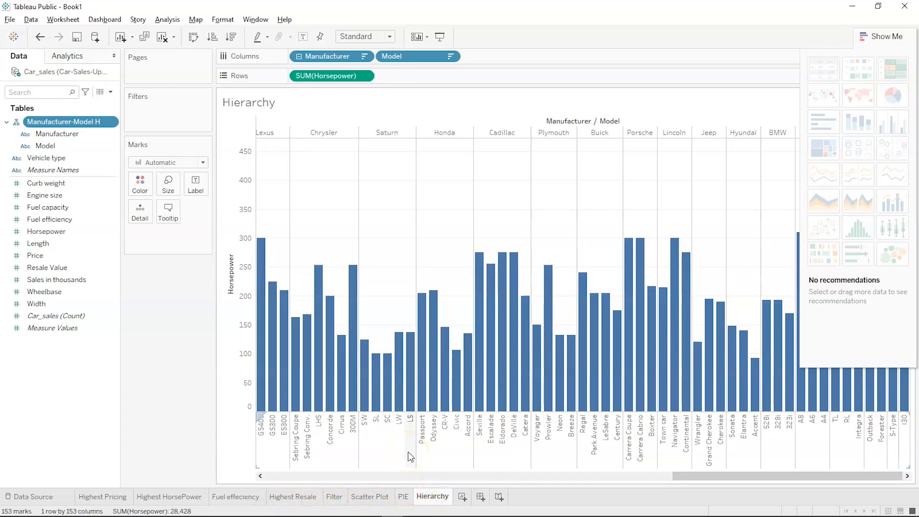
click(863, 38)
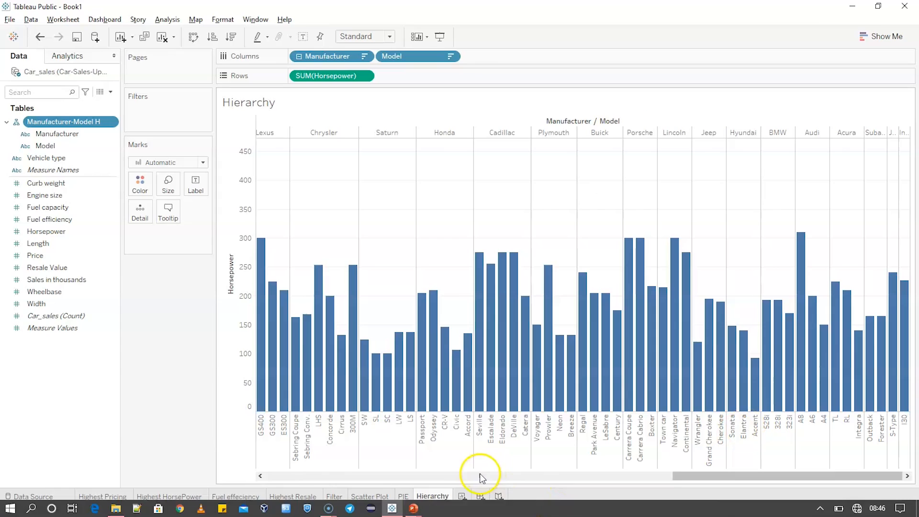
- Create a new dashboard and rename it 'Car Dashboard'
click(479, 497)
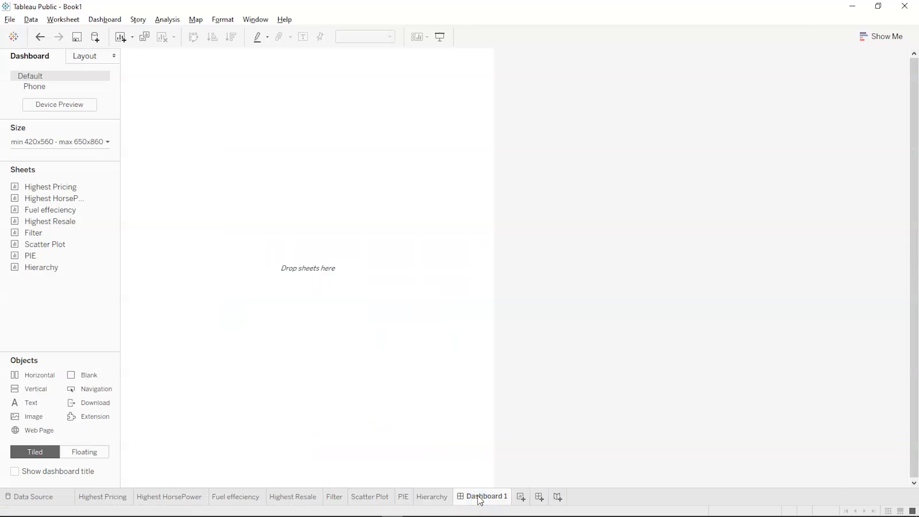
double_click(479, 496)
key(Right)
text(Car)
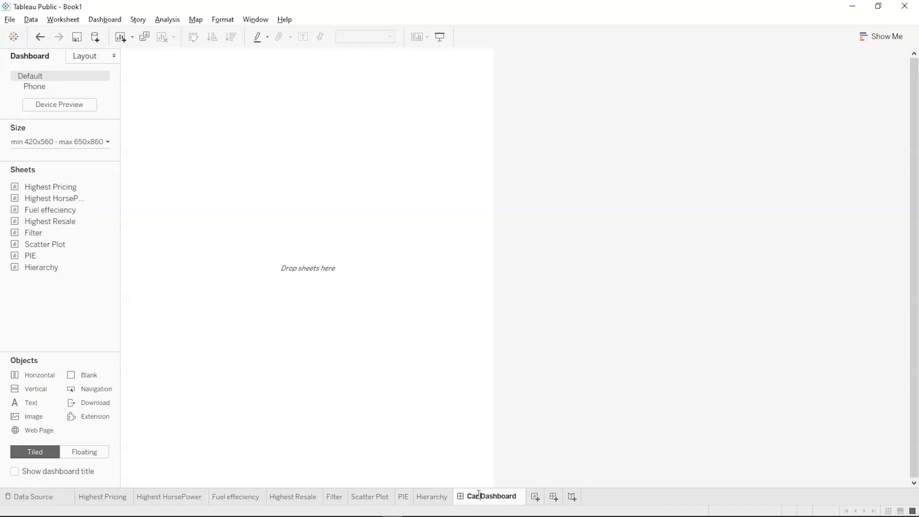
key(Return)
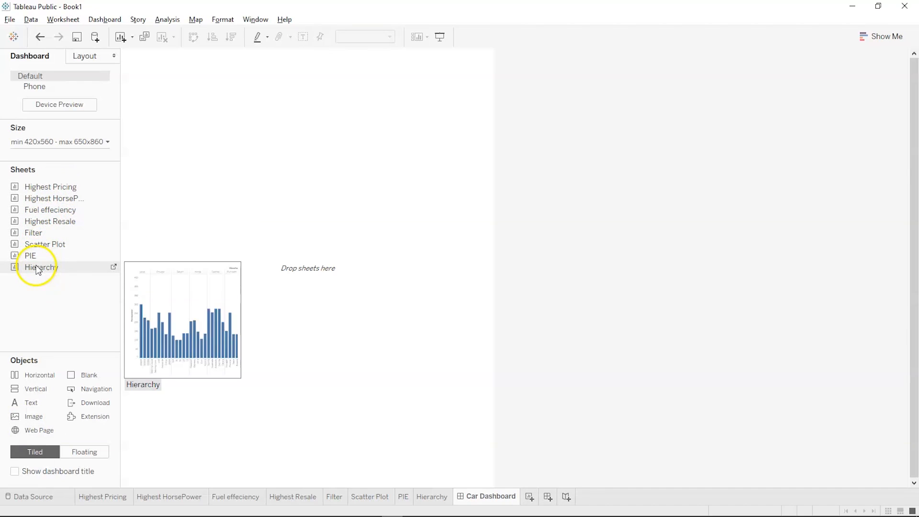
- Place the PIE sheet on the dashboard with the Scatter Plot above it
drag(42, 255, 158, 87)
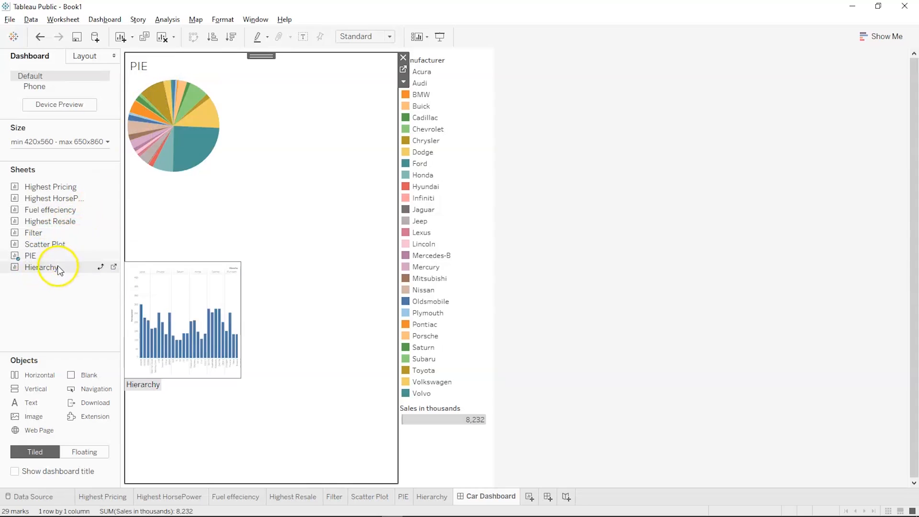
drag(62, 245, 490, 135)
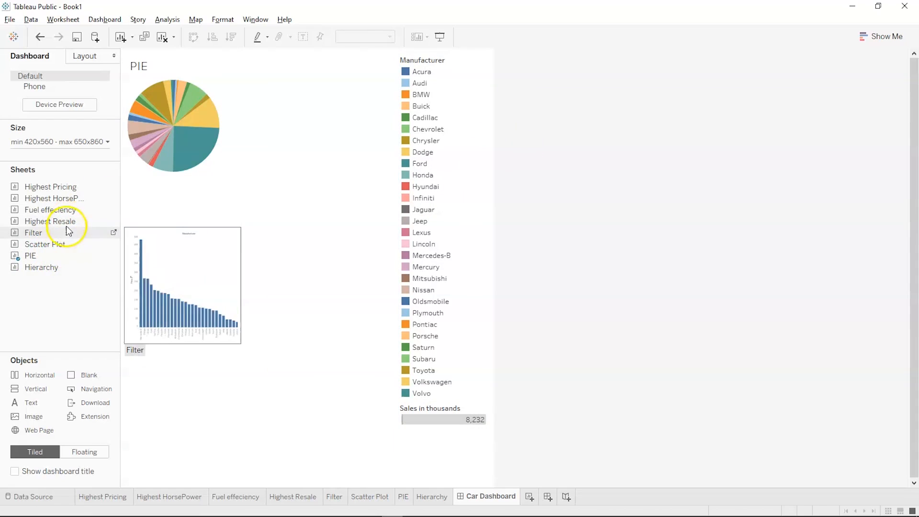
drag(62, 244, 257, 211)
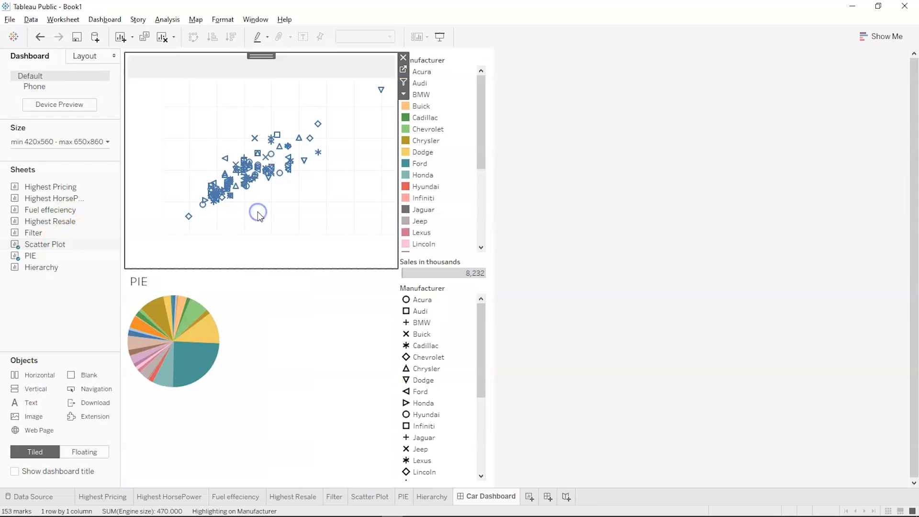
mouse_move(172, 306)
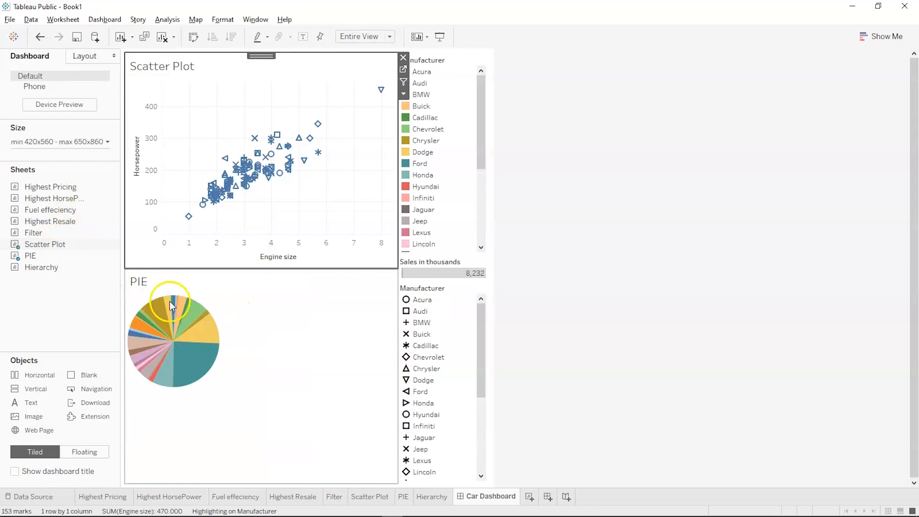
click(493, 268)
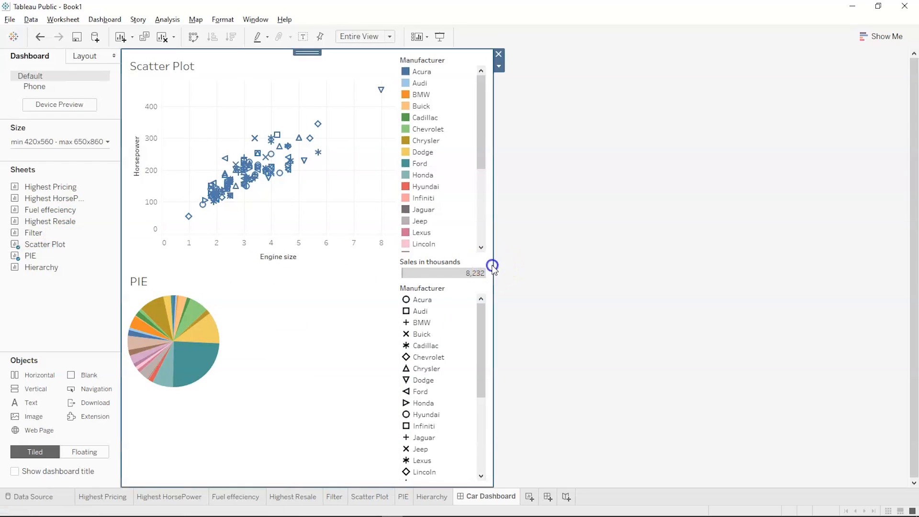
click(547, 272)
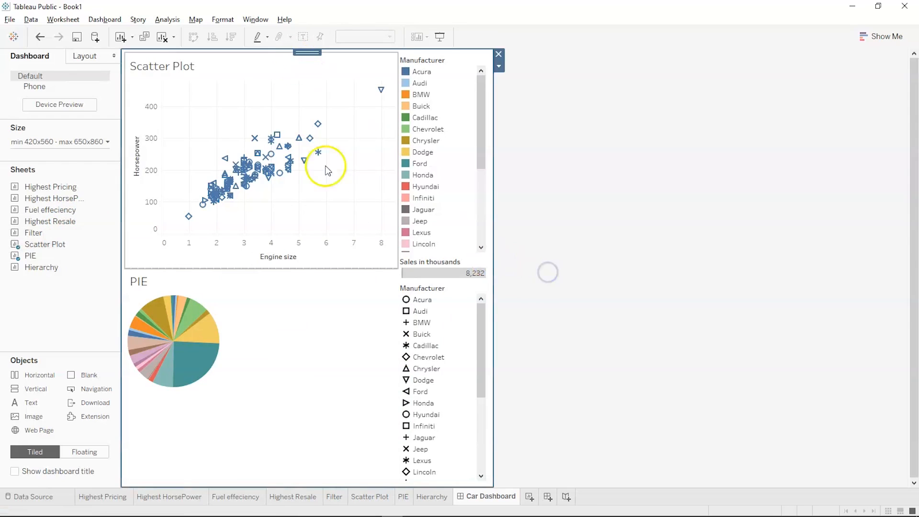
click(495, 291)
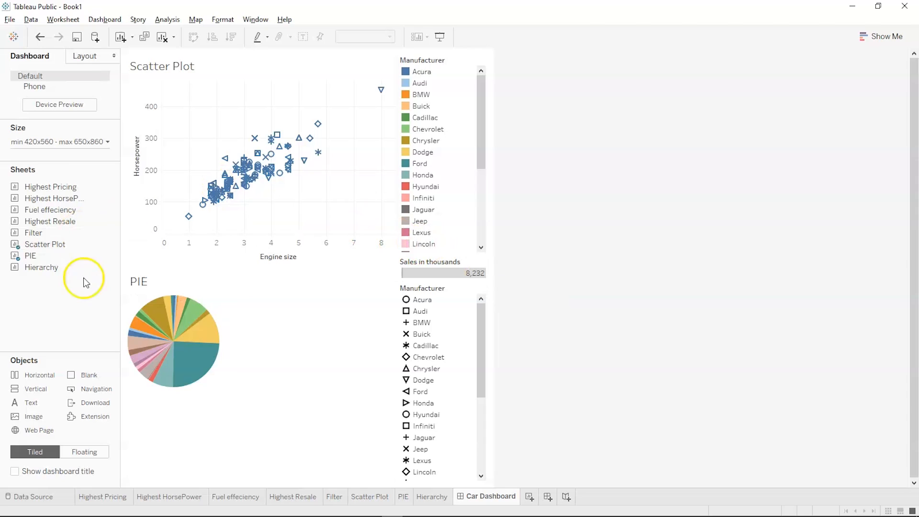
- Add Highest HorsePower below the pie, shorten the scatter plot, and place Fuel effeciency beside the pie
mouse_move(15, 245)
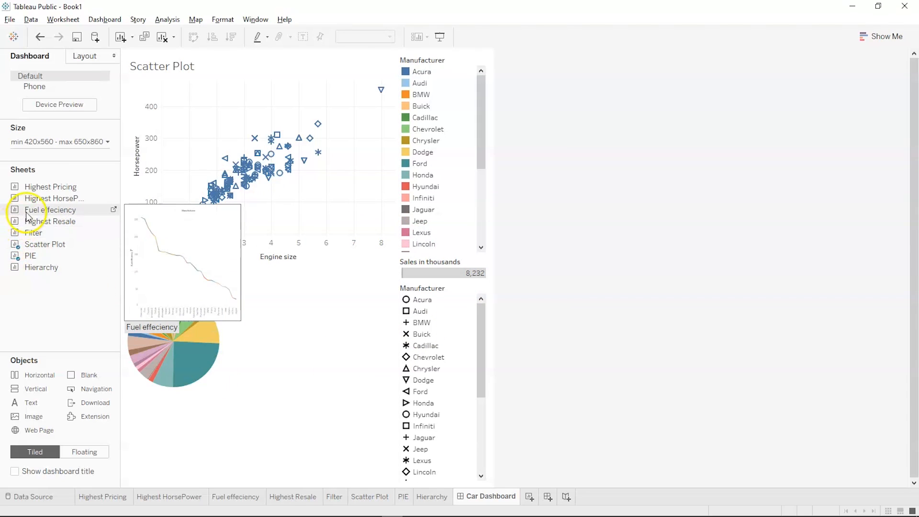
click(39, 196)
drag(38, 195, 284, 407)
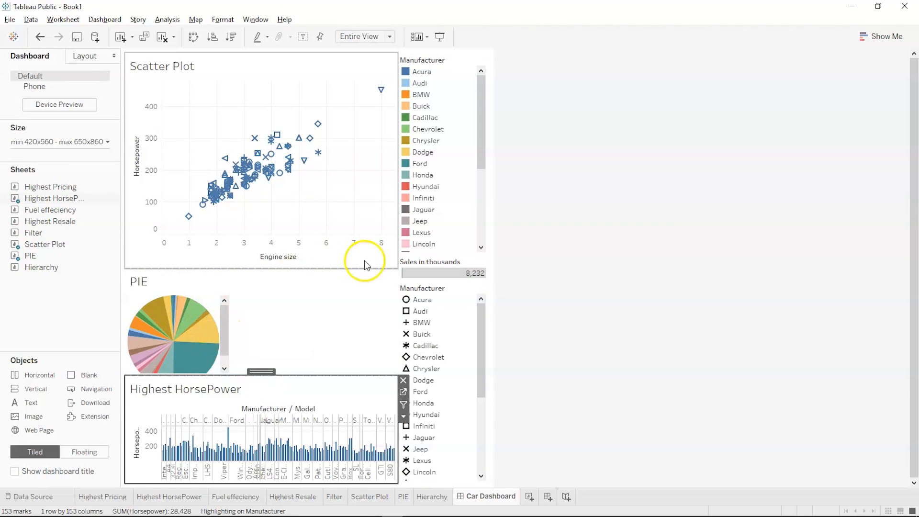
drag(382, 266, 385, 211)
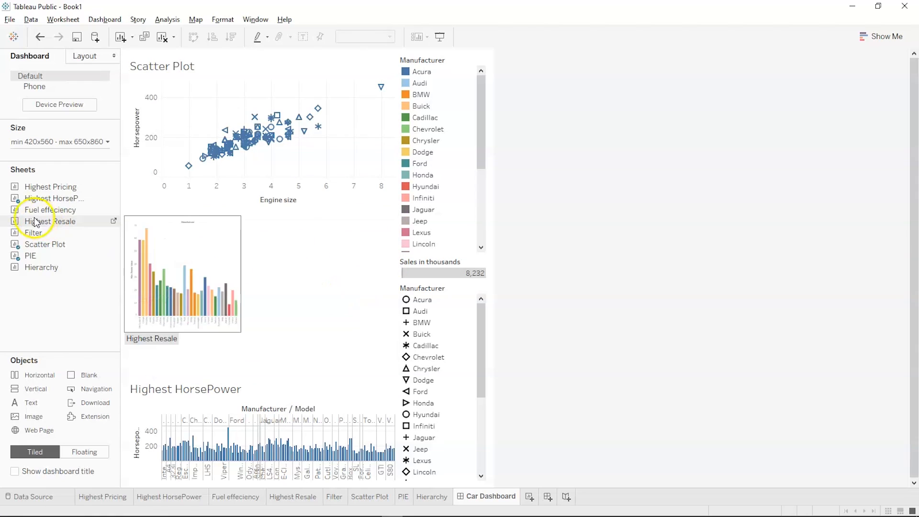
drag(50, 210, 348, 271)
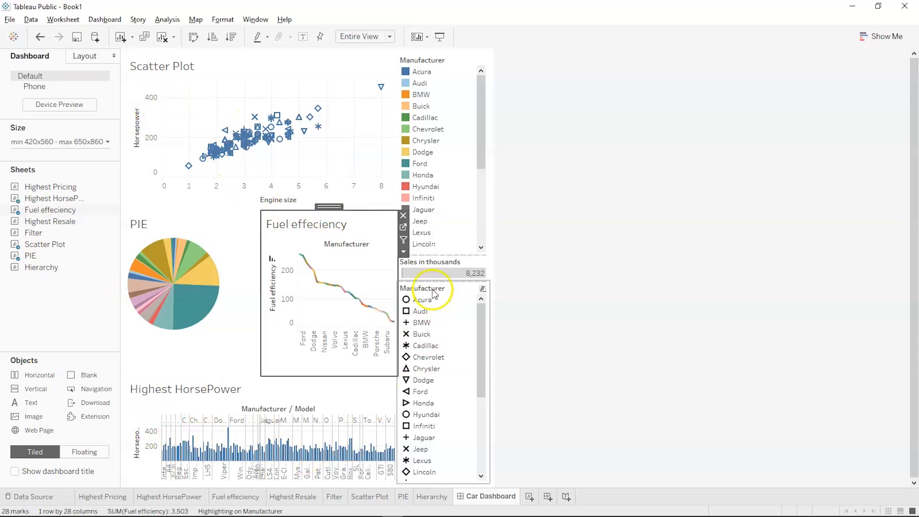
- Show the Car Dashboard title, then switch to the PowerPoint slide show
click(15, 471)
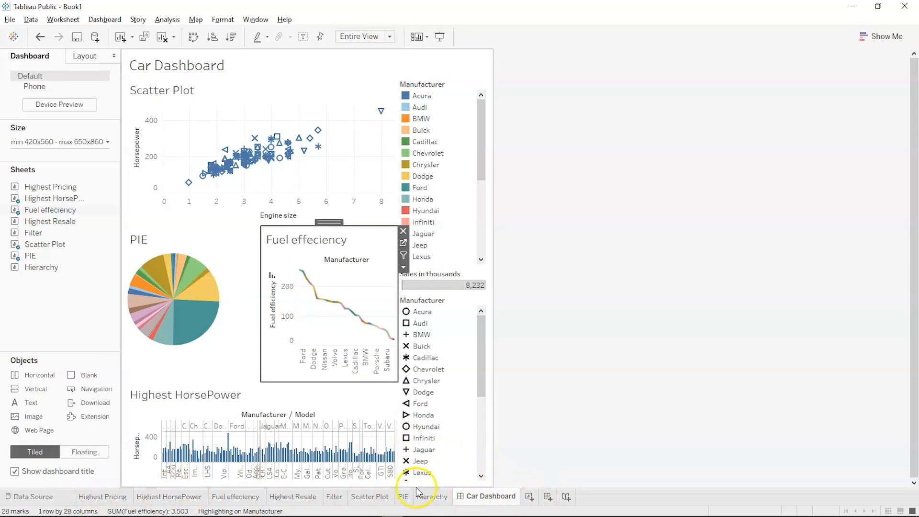
mouse_move(274, 154)
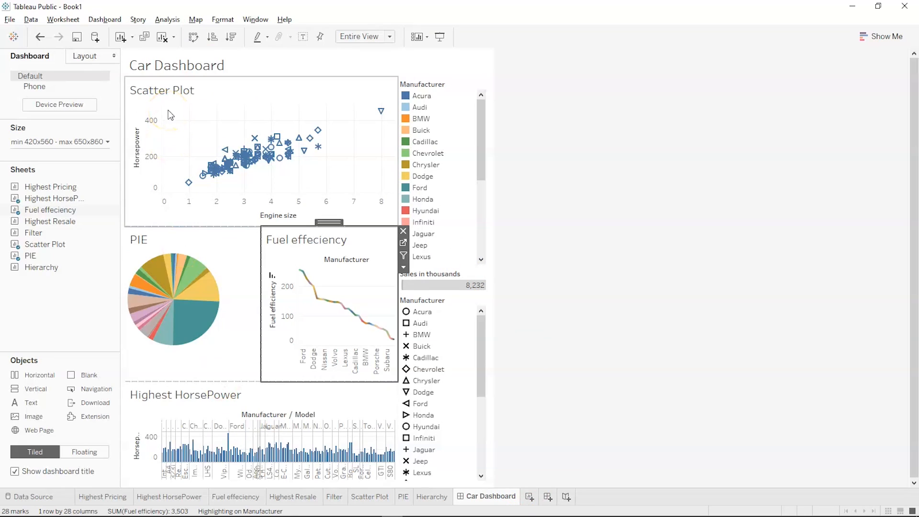
mouse_move(410, 509)
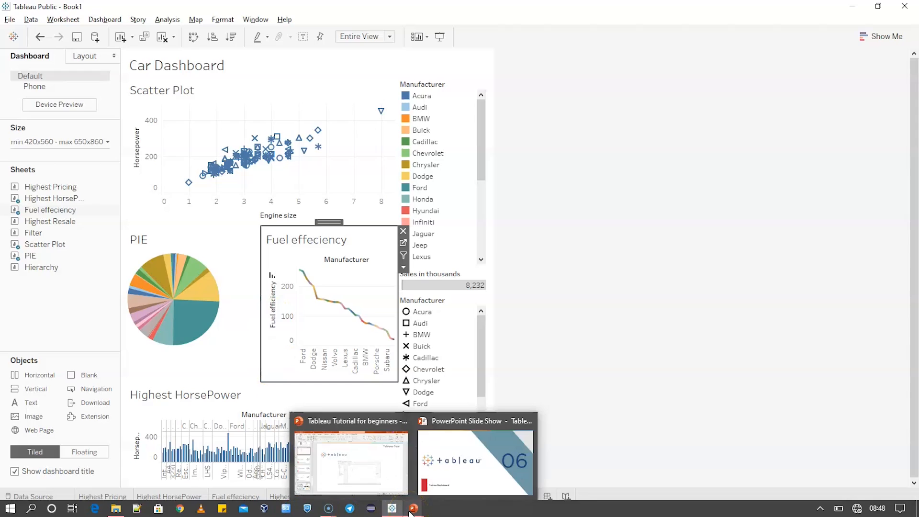
click(440, 479)
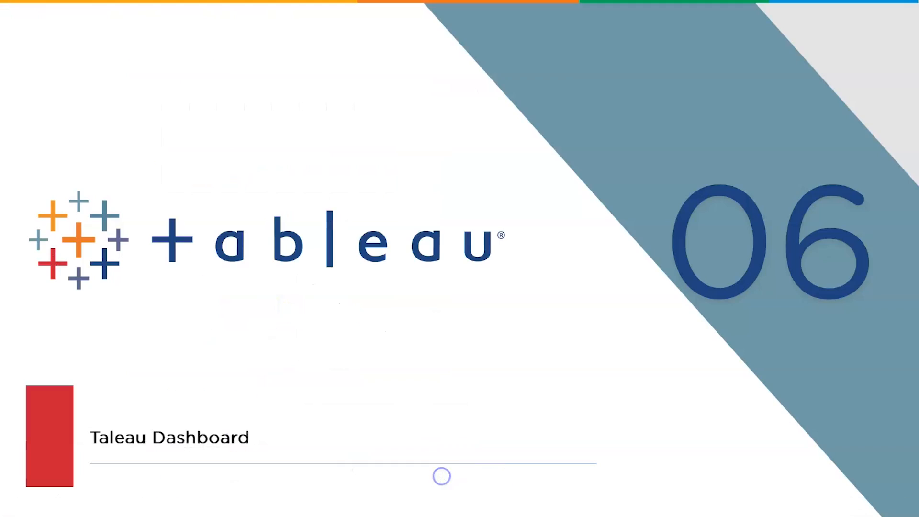
- Advance the slide show past the 06 slide to the 07 'Companies Hiring and Salary' slide
click(286, 397)
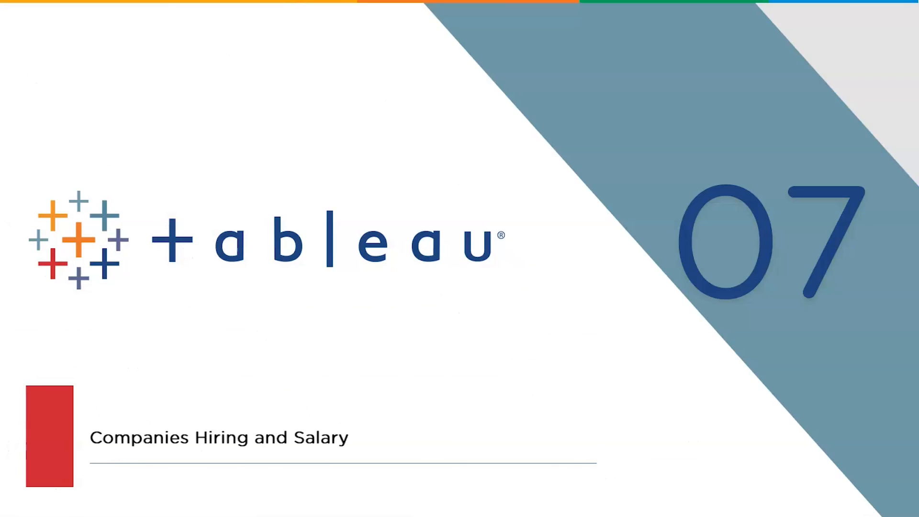
key(Right)
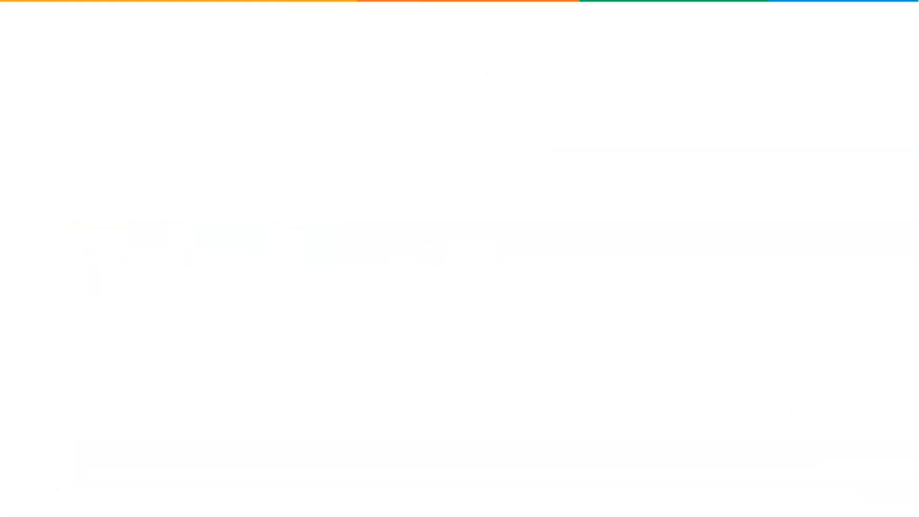